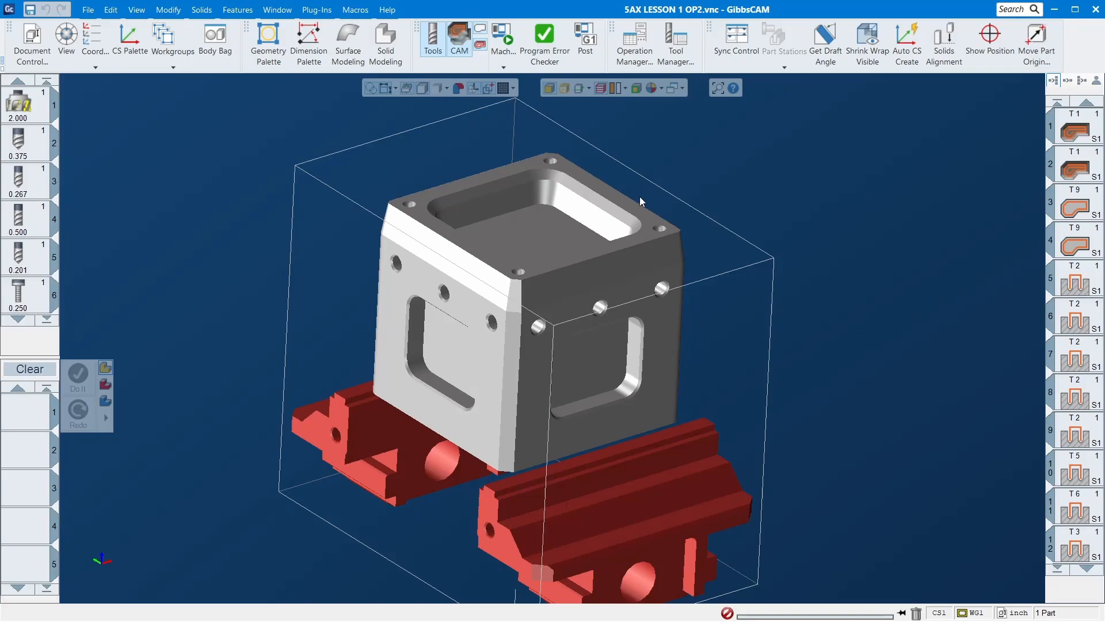
Put the two red vise jaws into the Body Bag and inspect the part's sides and underside
middle_click_drag(600, 427, 772, 357)
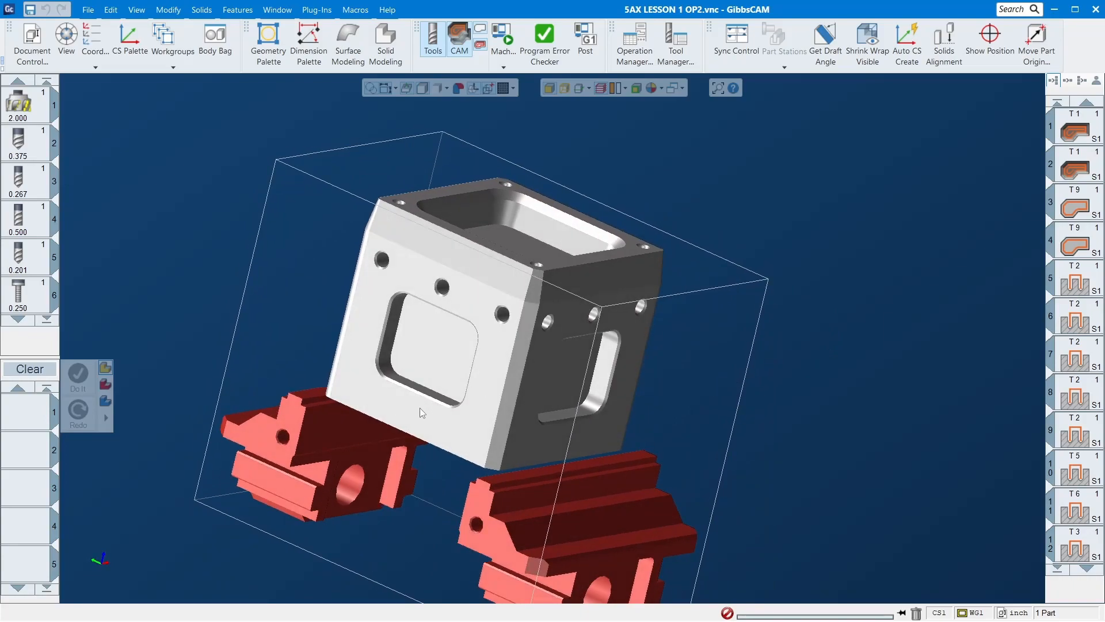
middle_click_drag(420, 407, 426, 399)
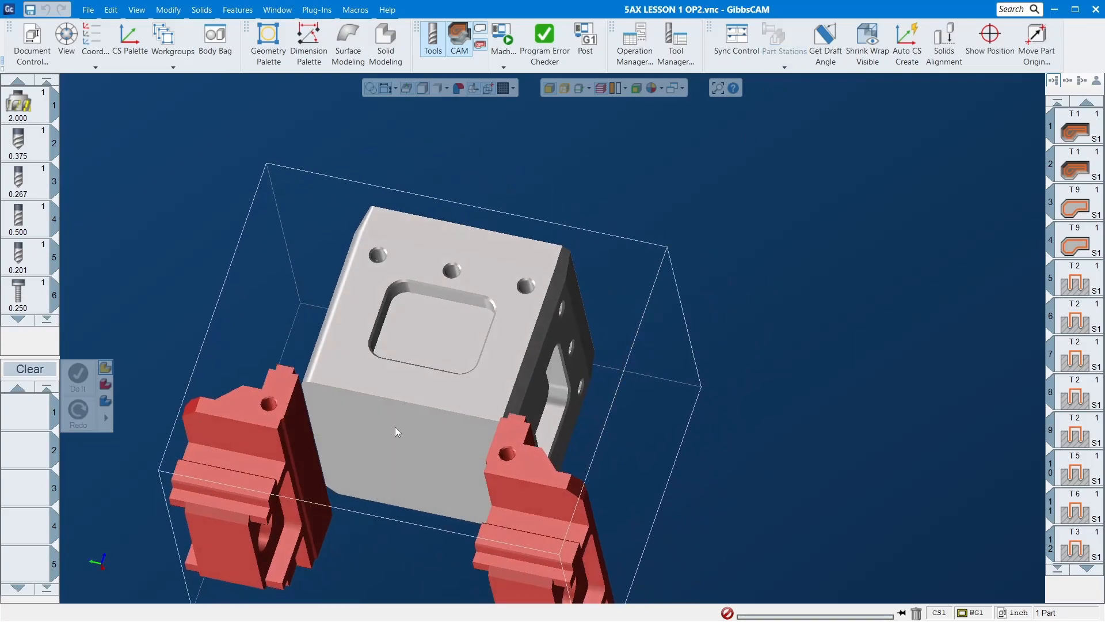
double_click(254, 463)
left_click(388, 441)
middle_click_drag(389, 440, 742, 387)
double_click(635, 459)
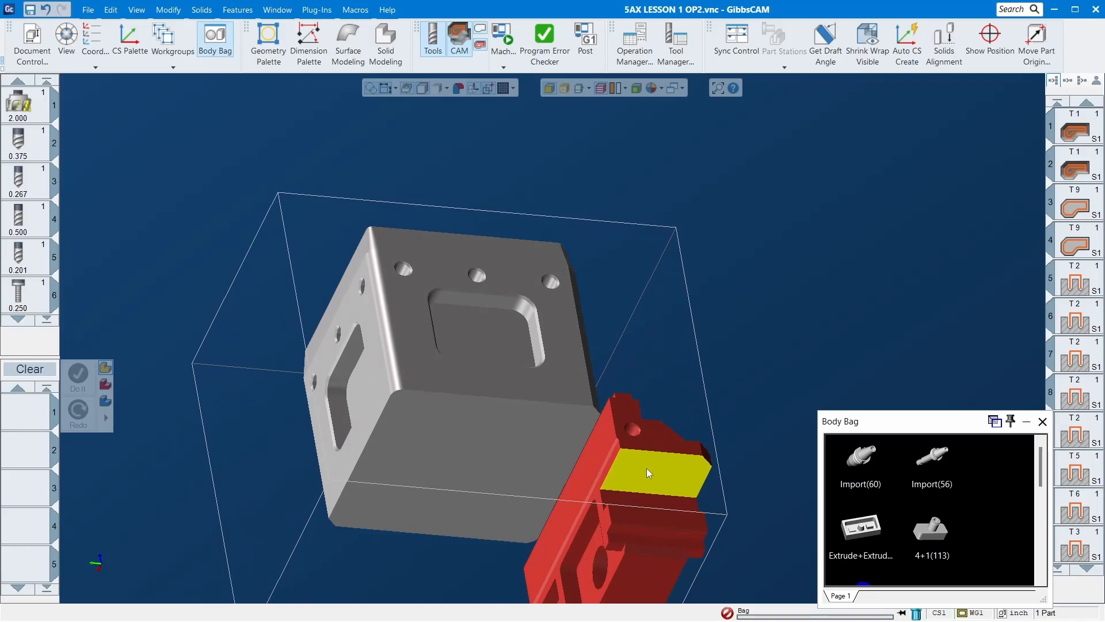
middle_click_drag(578, 433, 129, 488)
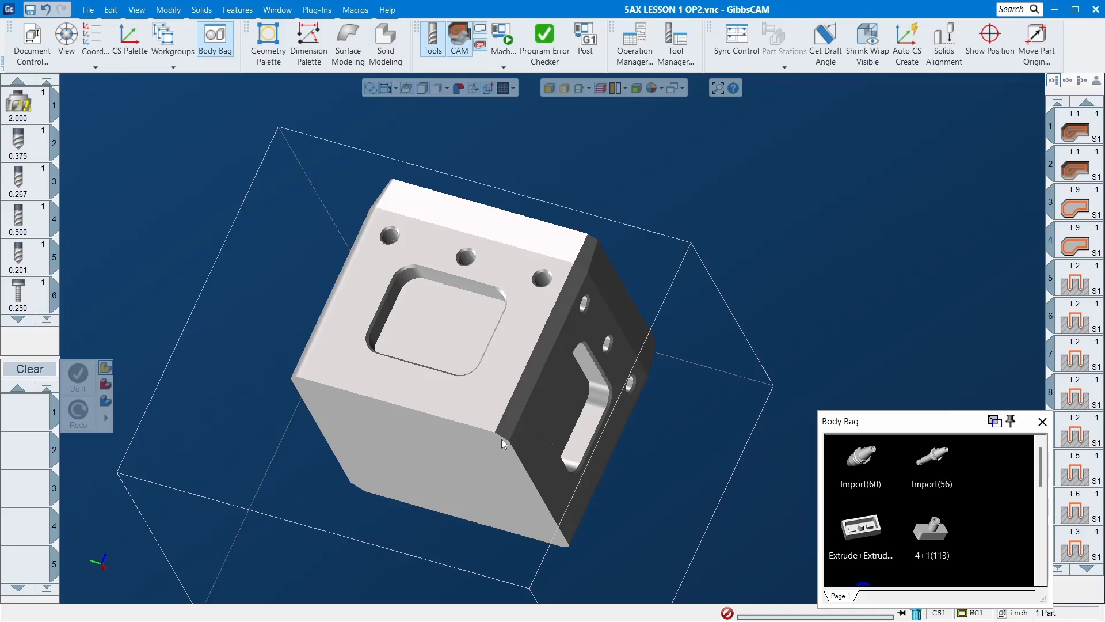
middle_click_drag(610, 396, 925, 344)
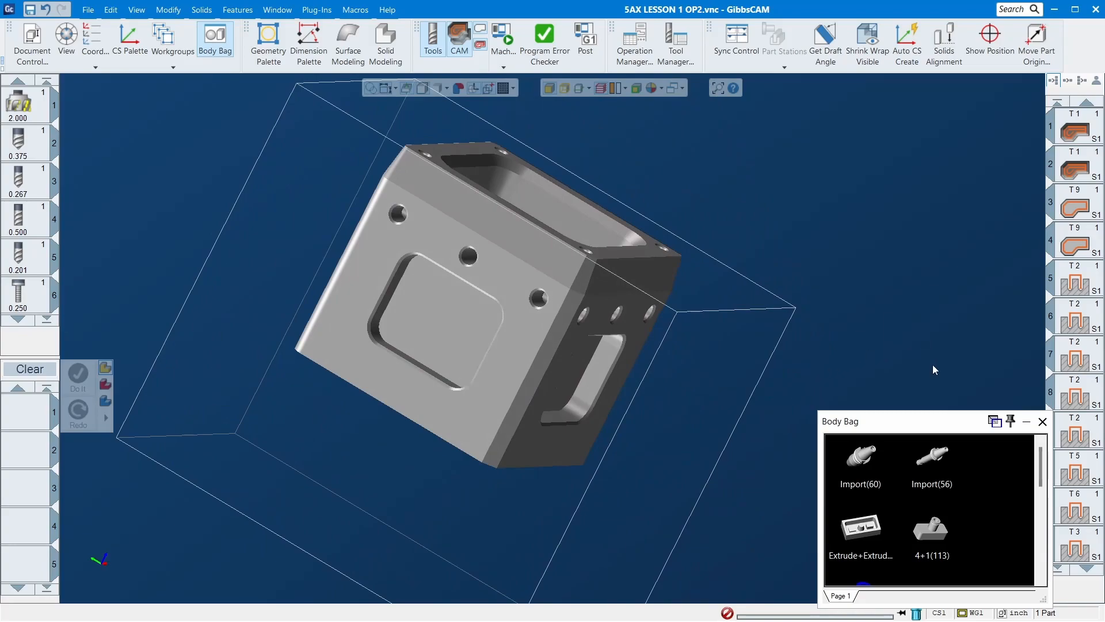
Restore both red vise jaws from the Body Bag
scroll(924, 493, "down", 3)
scroll(930, 484, "down", 3)
left_click(934, 485)
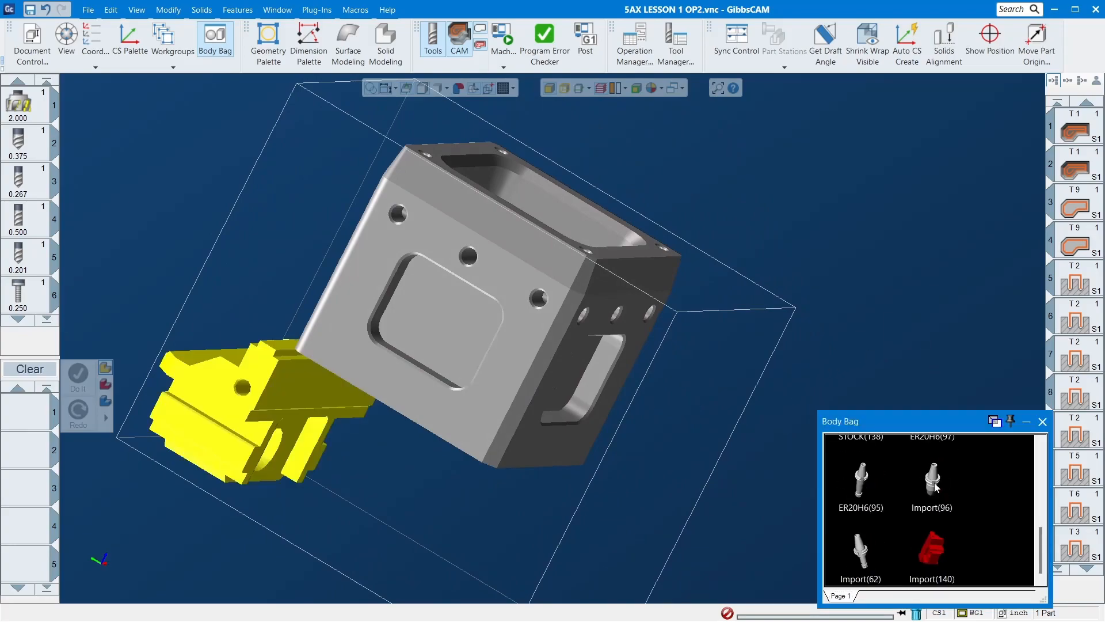
double_click(931, 557)
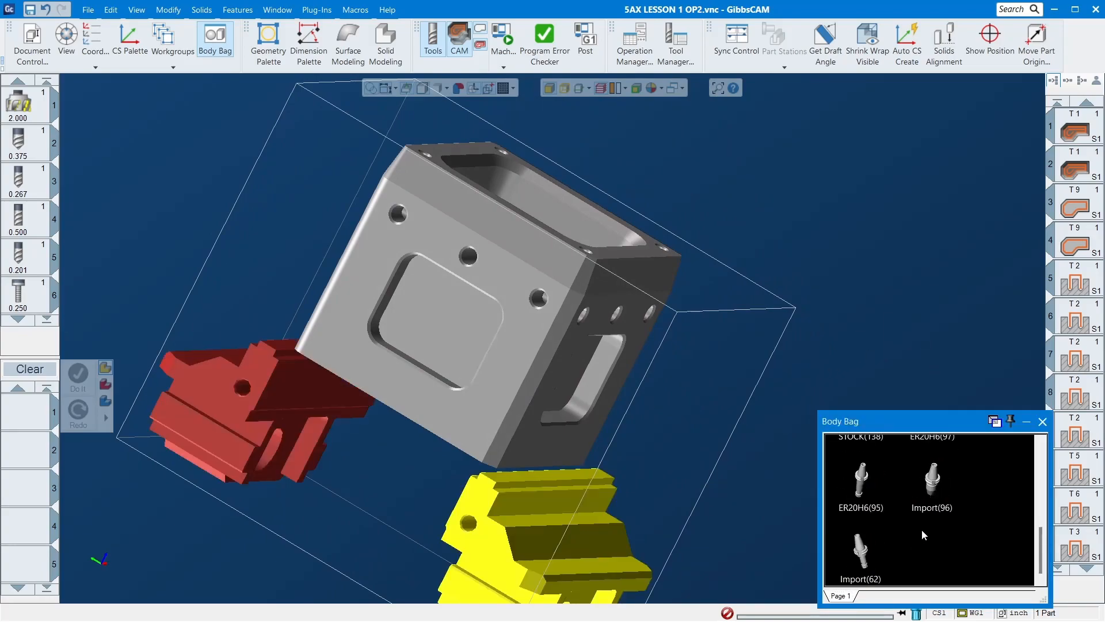
Set the body type of the bagged Import(132) body to Part
scroll(903, 524, "down", 4)
scroll(902, 524, "up", 6)
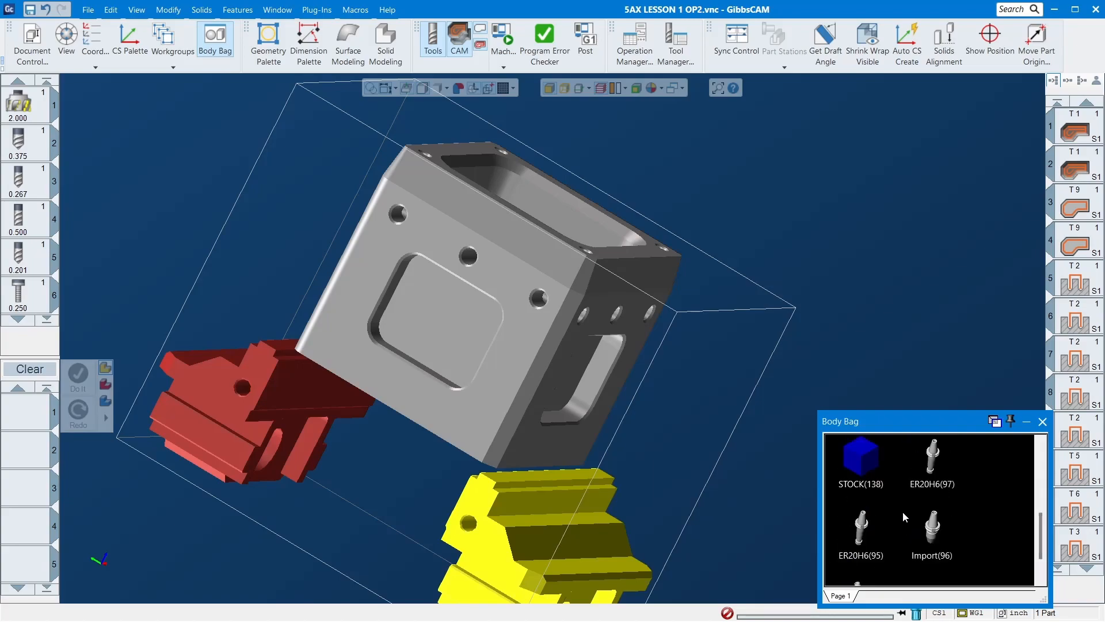
scroll(862, 484, "up", 3)
left_click(864, 487)
right_click(864, 489)
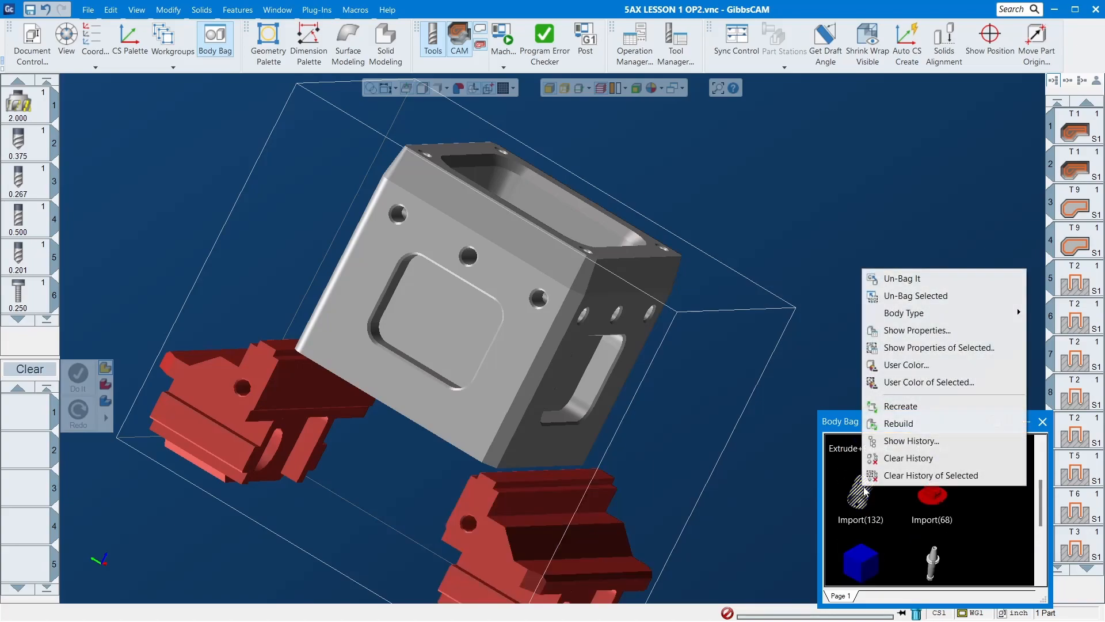
mouse_move(921, 312)
left_click(823, 317)
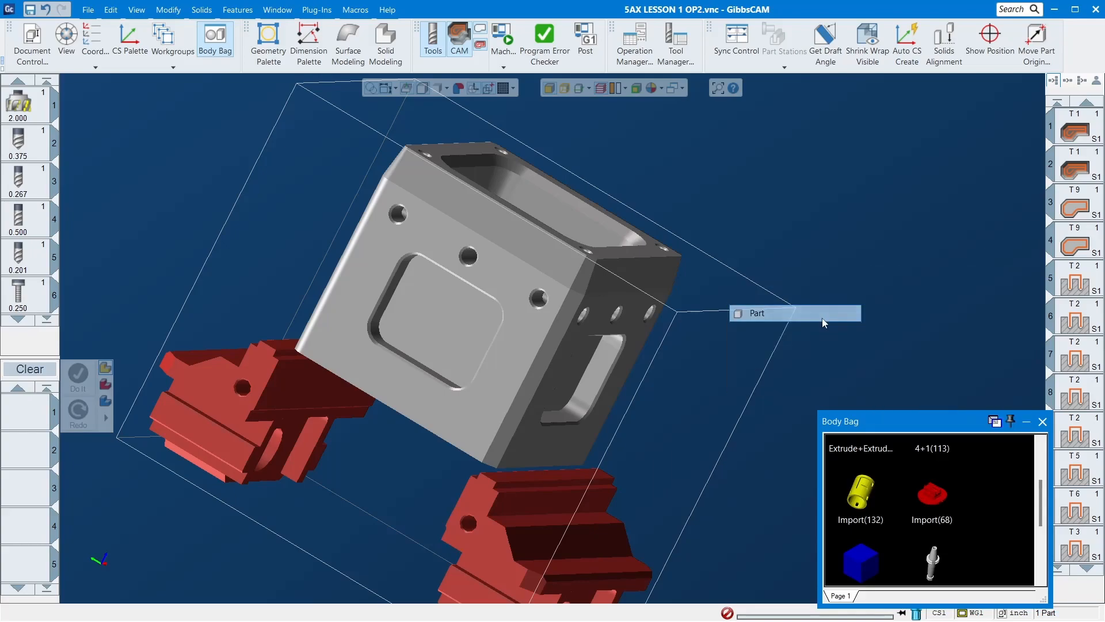
Restore Import(68) and STOCK(138) from the Body Bag, and shrink-wrap the workspace around the visible bodies
double_click(927, 484)
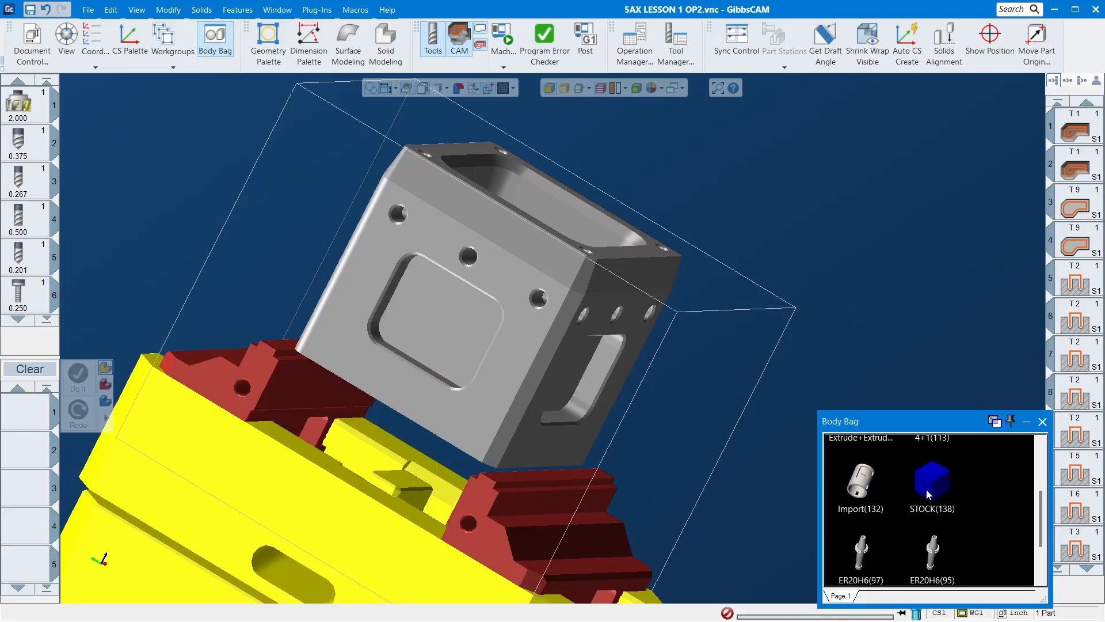
double_click(927, 489)
left_click(953, 103)
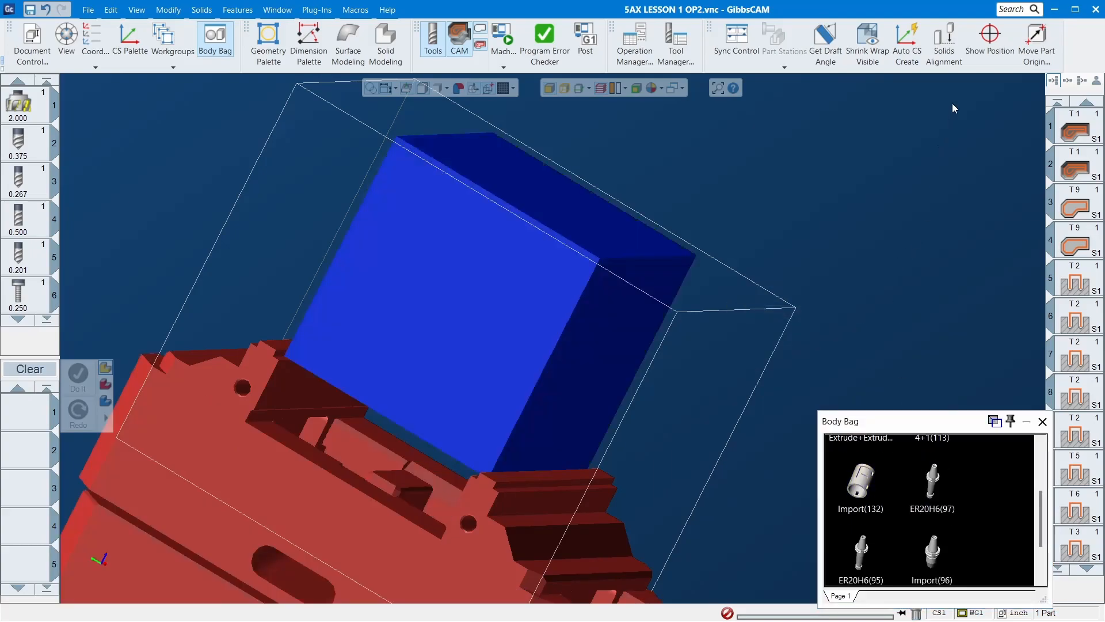
left_click(868, 41)
left_click(1042, 422)
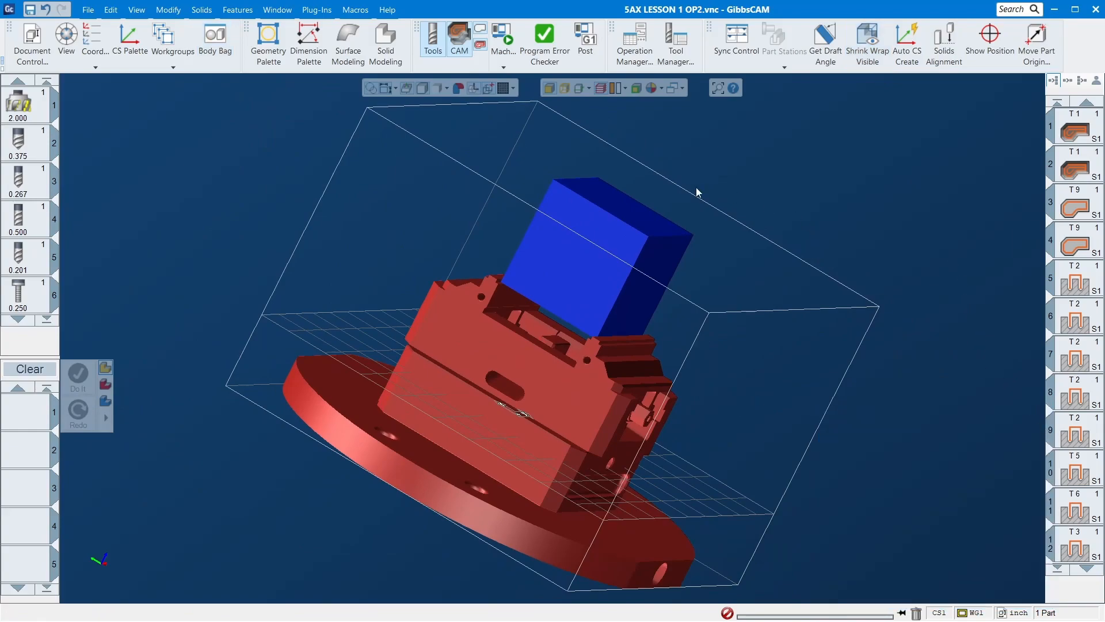
key("Home")
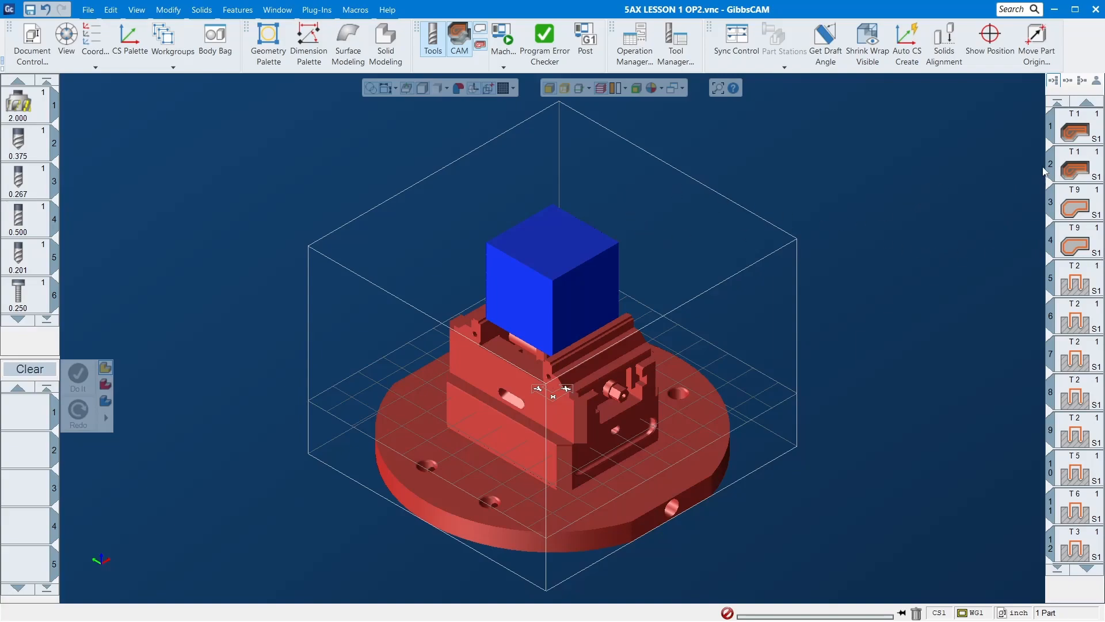
Open the roughing process of the second T1 operation and review its face milling depths and Z step
double_click(1074, 173)
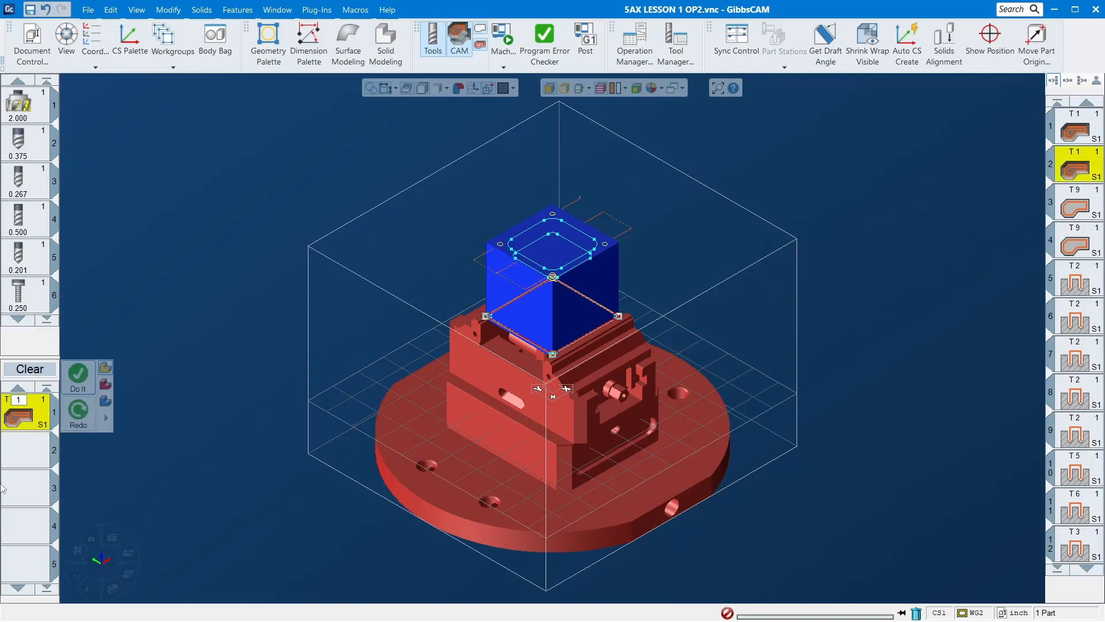
double_click(20, 410)
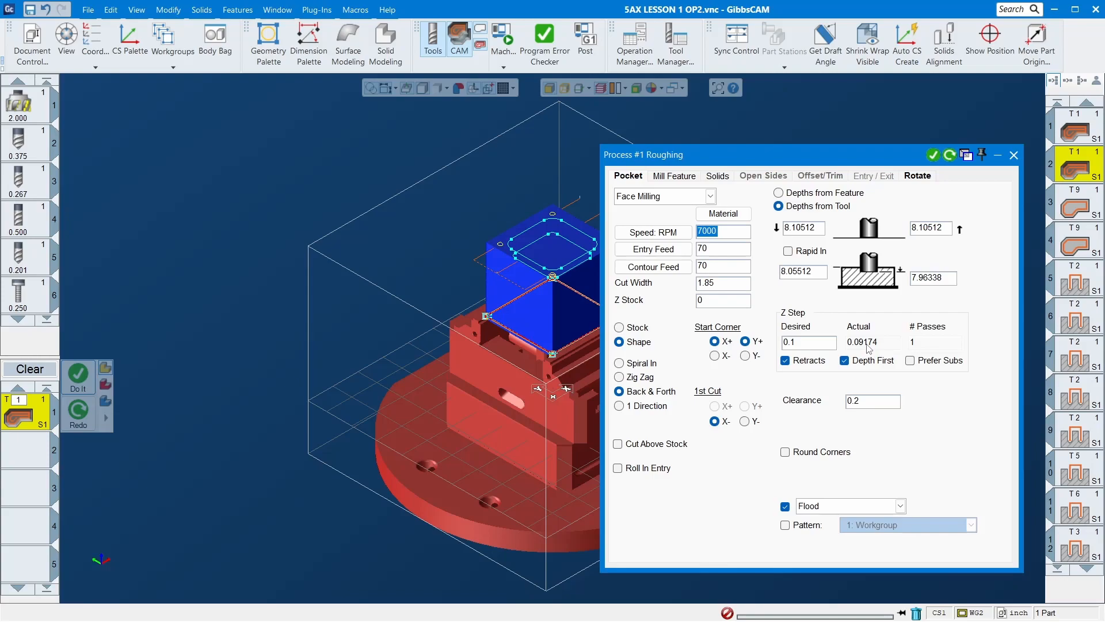
left_click(1014, 155)
Put the blue stock block into the Body Bag to expose the finished part in the vise
scroll(498, 272, "up", 2)
left_click(648, 241)
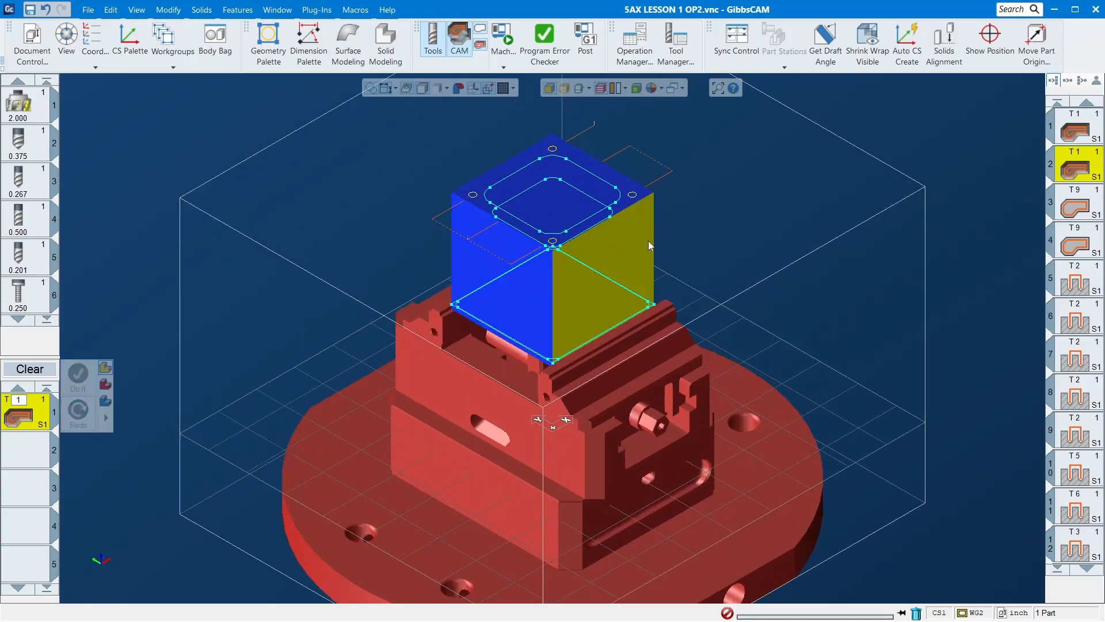
double_click(593, 309)
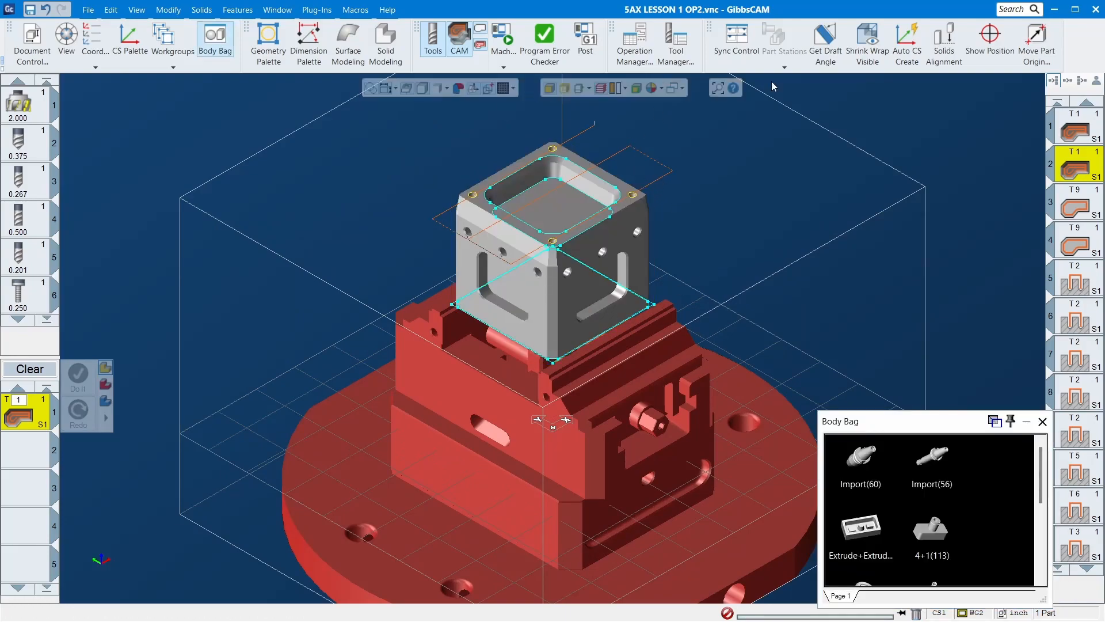
left_click(1042, 421)
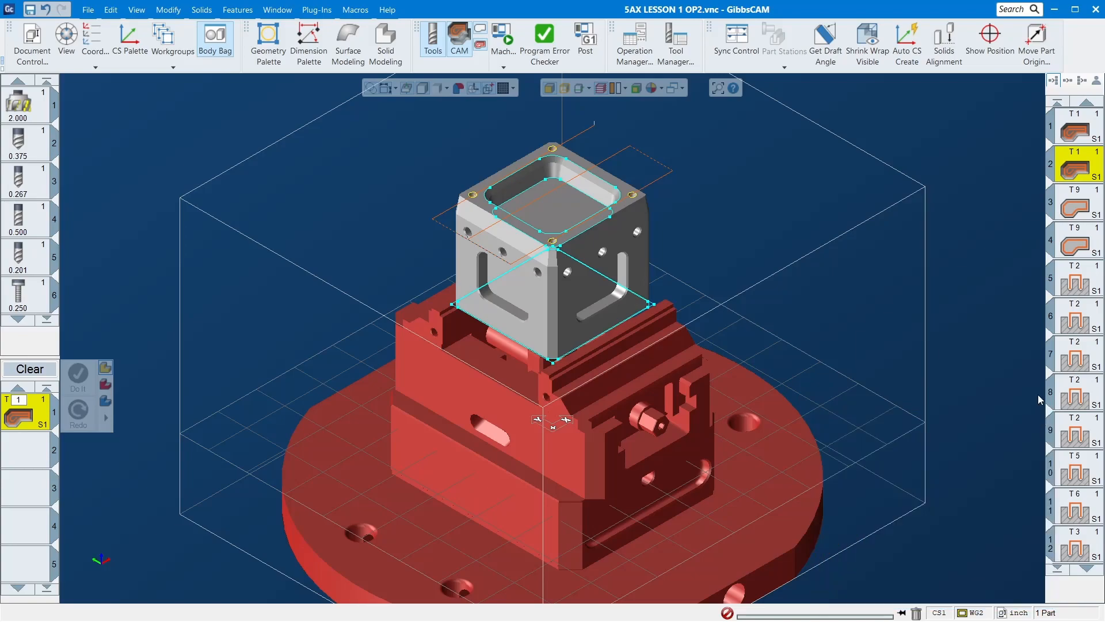
Check the thickness read-out with Show Position, picking the part's upper rim face
left_click(993, 46)
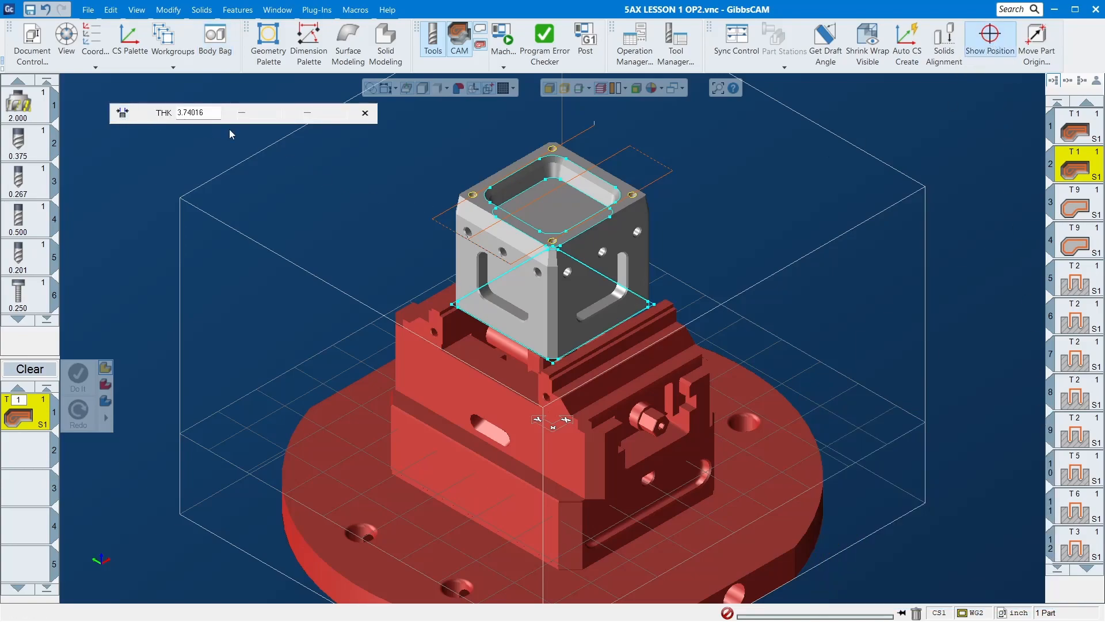
scroll(530, 203, "up", 2)
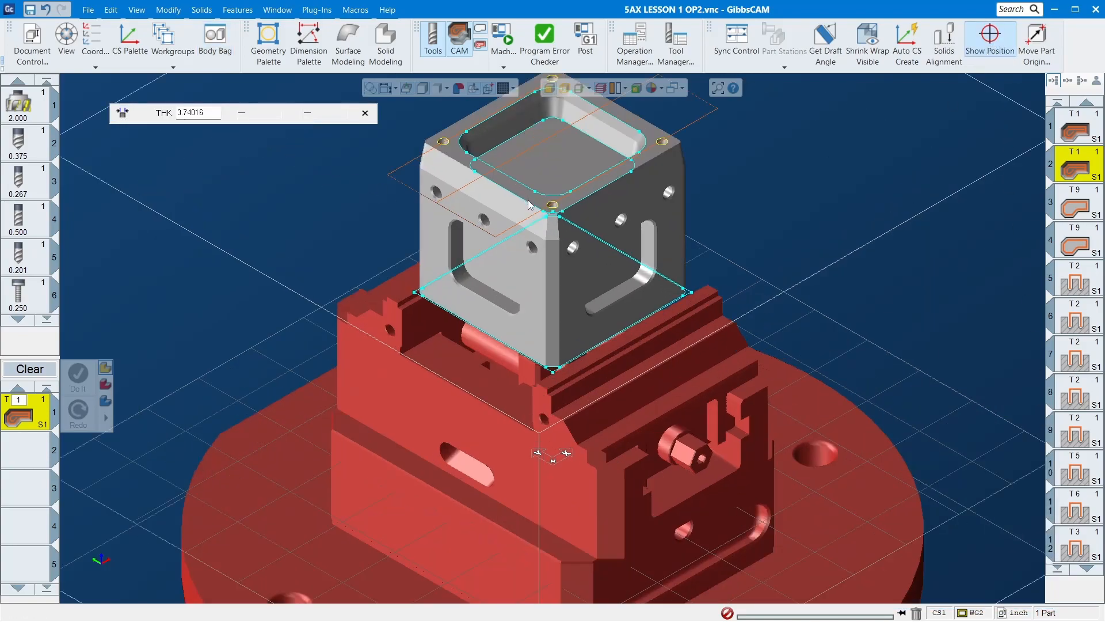
left_click(458, 156)
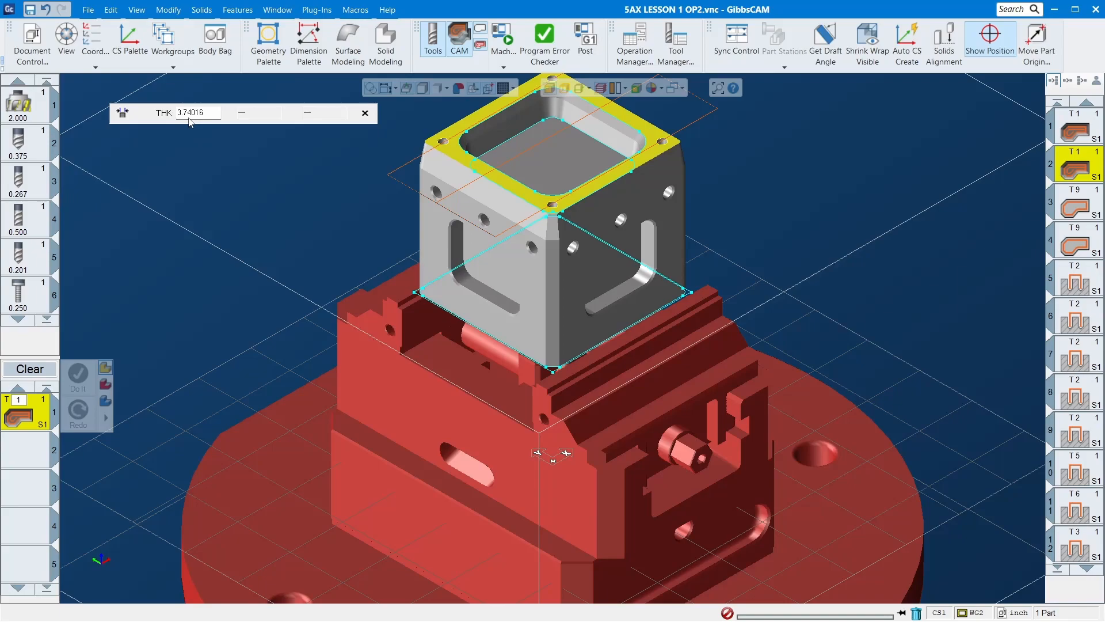
Calculate 0.25 - 0.09 in the Calculator, and end the thickness check
left_click(601, 604)
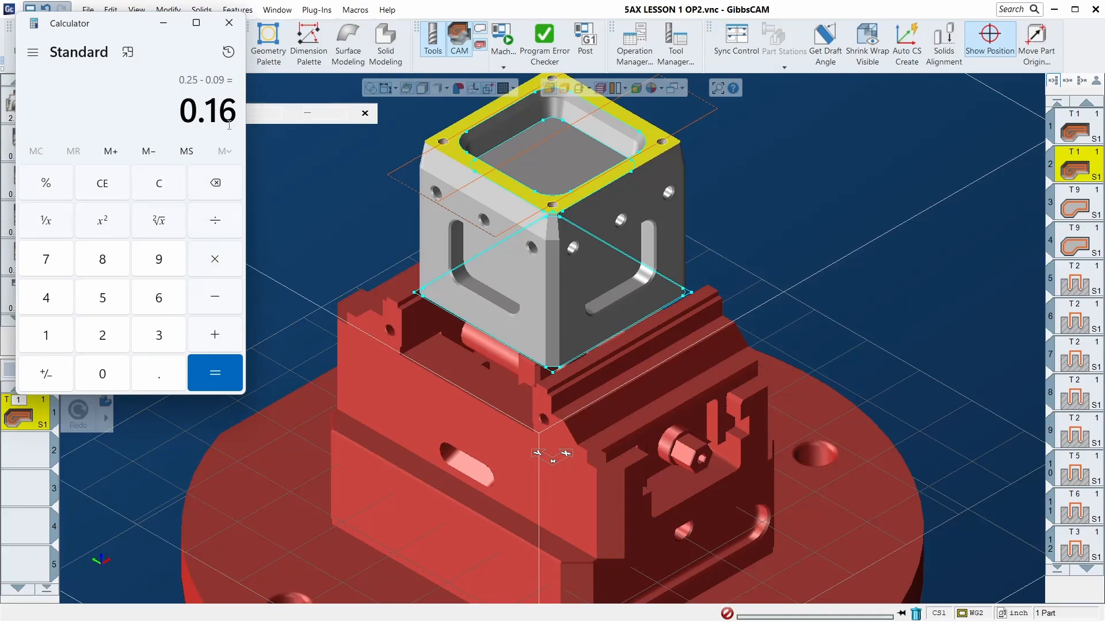
left_click_drag(121, 27, 880, 114)
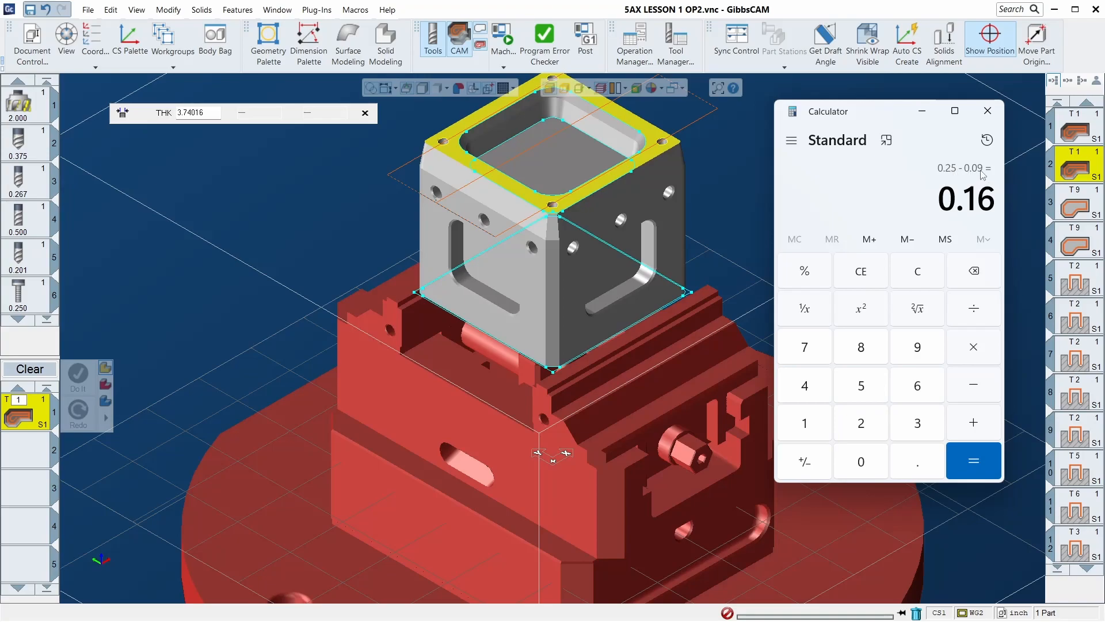
left_click(988, 111)
left_click(521, 131)
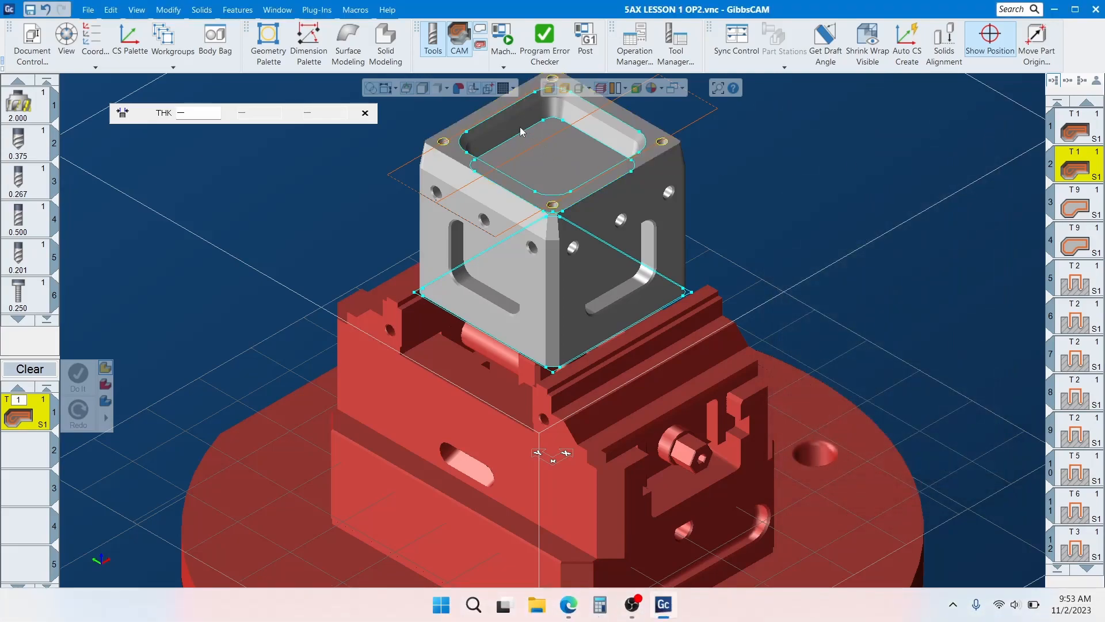
left_click(366, 113)
Delete all existing machining operations and clear the process list
scroll(613, 406, "down", 2)
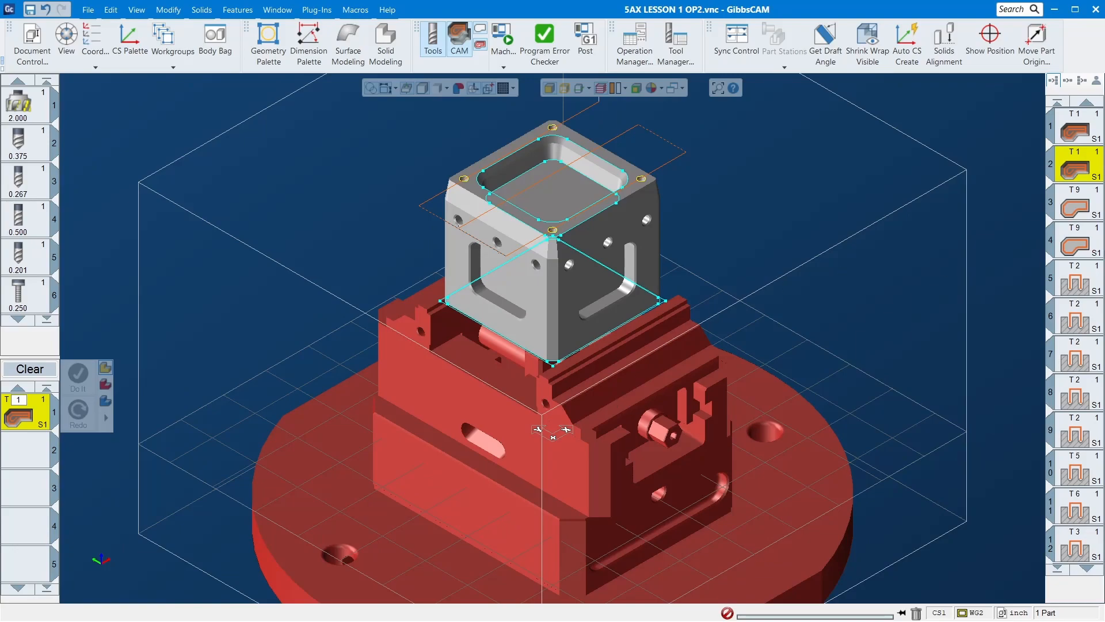
left_click(1081, 173)
key("ctrl+a")
key("Delete")
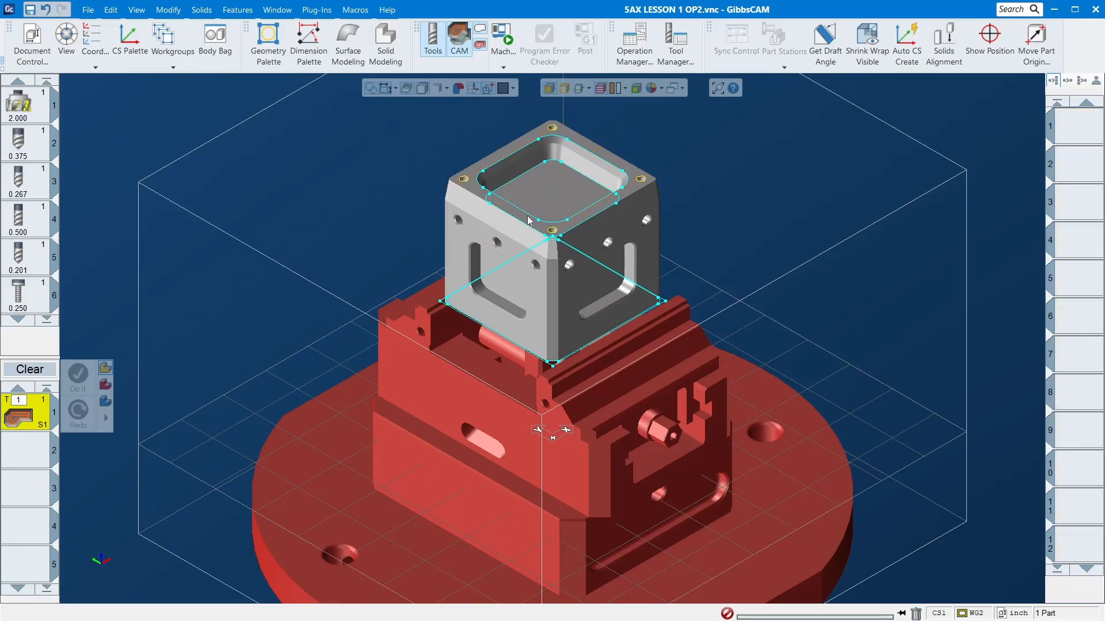
left_click(30, 369)
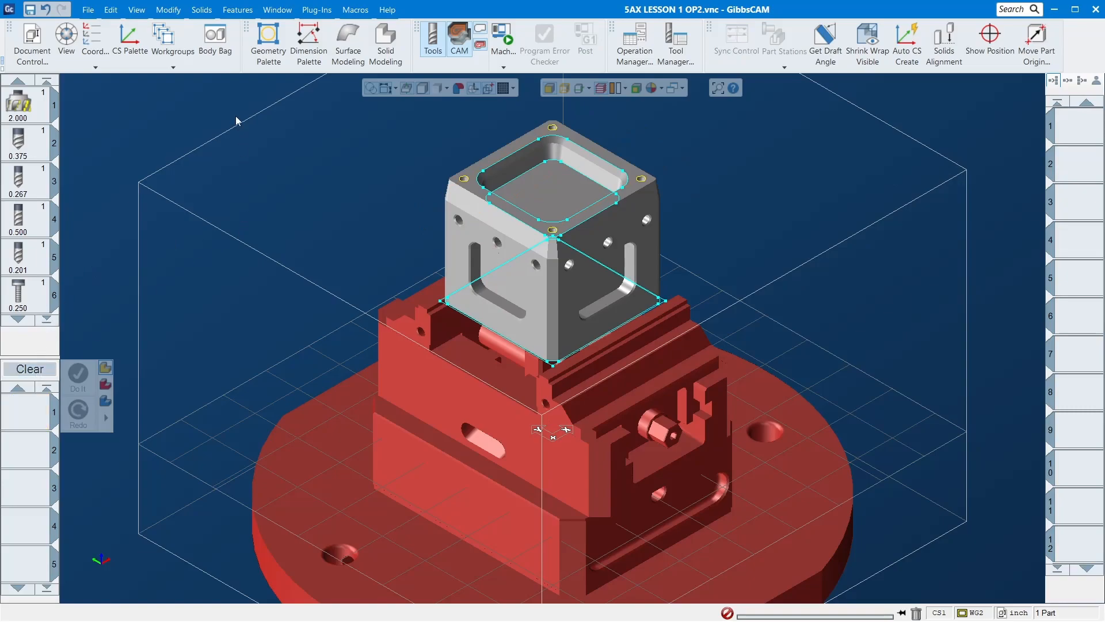
Open the coordinate system and workgroup lists, and delete the first workgroup, named Workgroup
left_click(128, 36)
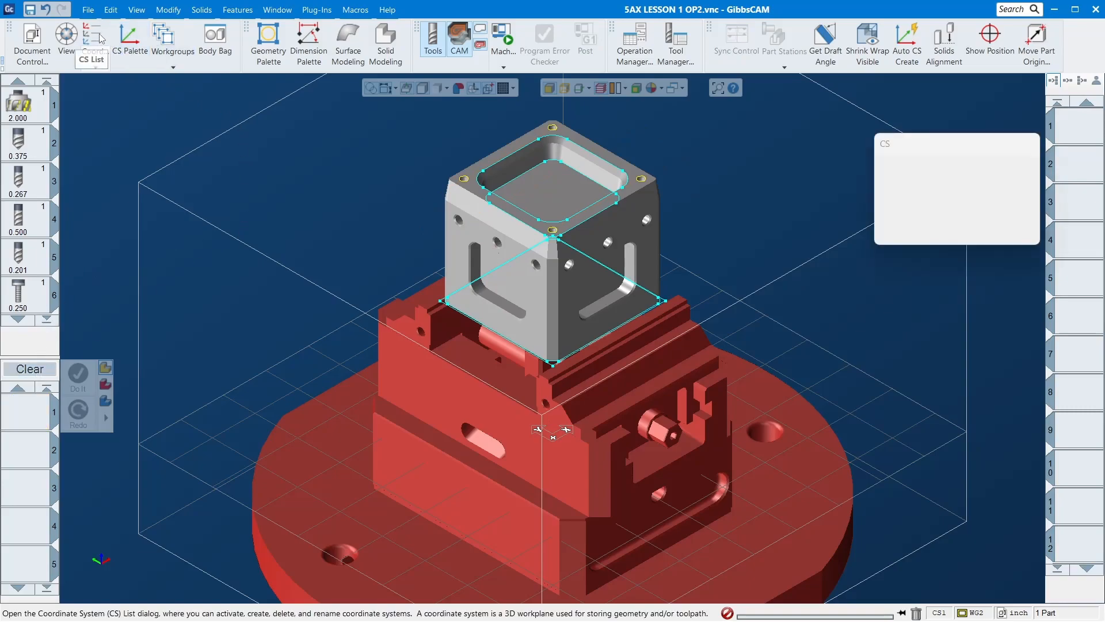
left_click(167, 36)
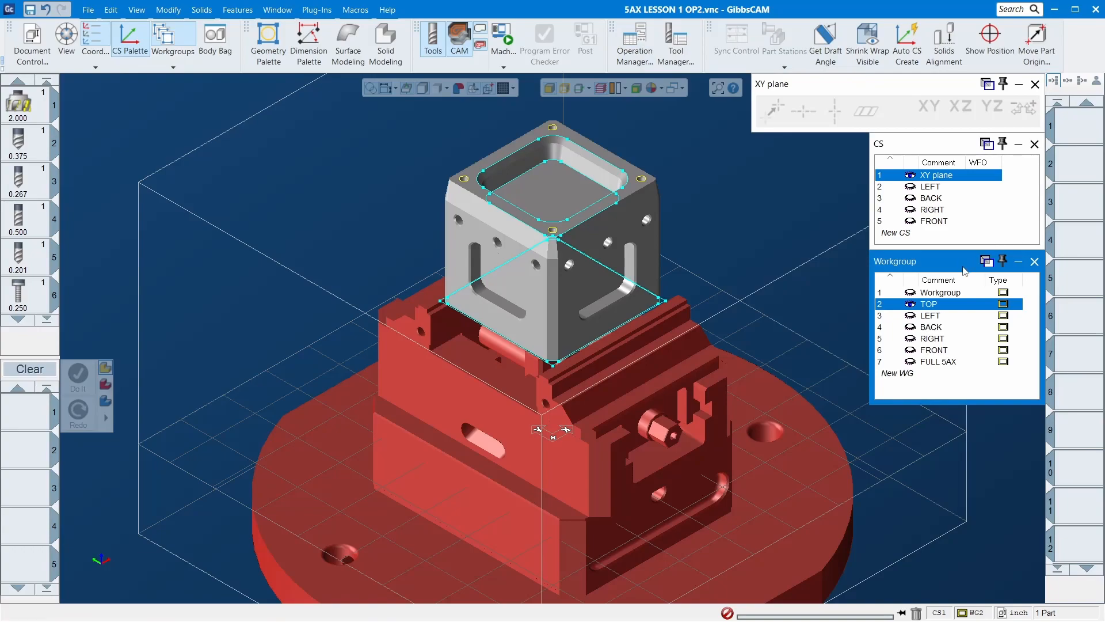
left_click(940, 294)
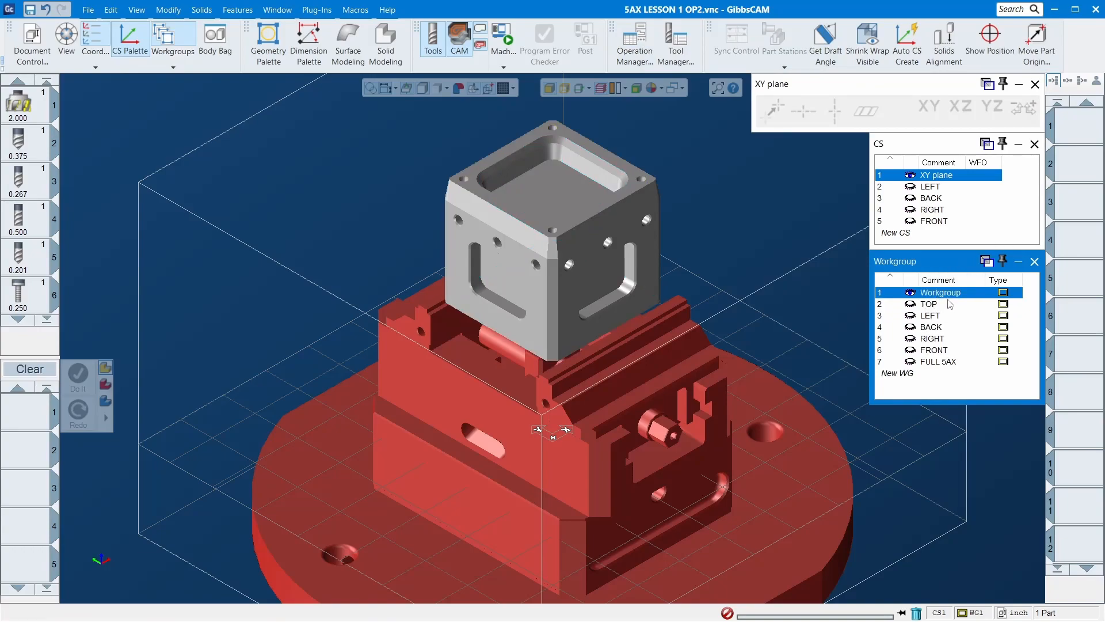
key("Delete")
left_click(528, 336)
Delete the TOP, LEFT, BACK, RIGHT, FRONT and FULL 5AX workgroups
key("Delete")
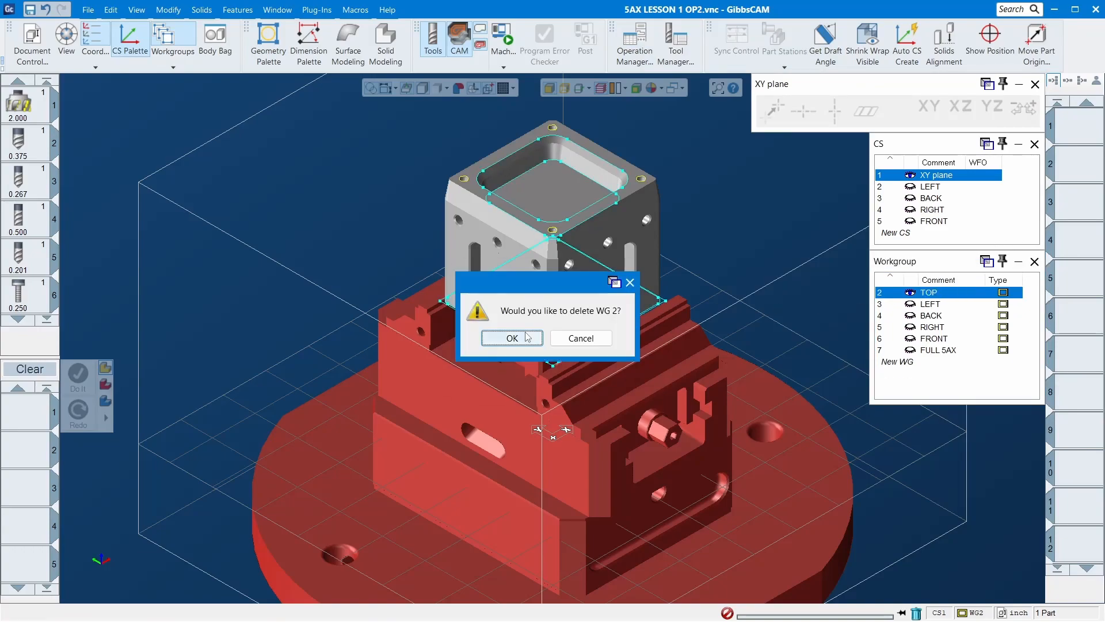
left_click(512, 337)
key("Delete")
left_click(512, 338)
key("Delete")
left_click(512, 337)
key("Delete")
left_click(512, 338)
key("Delete")
left_click(581, 338)
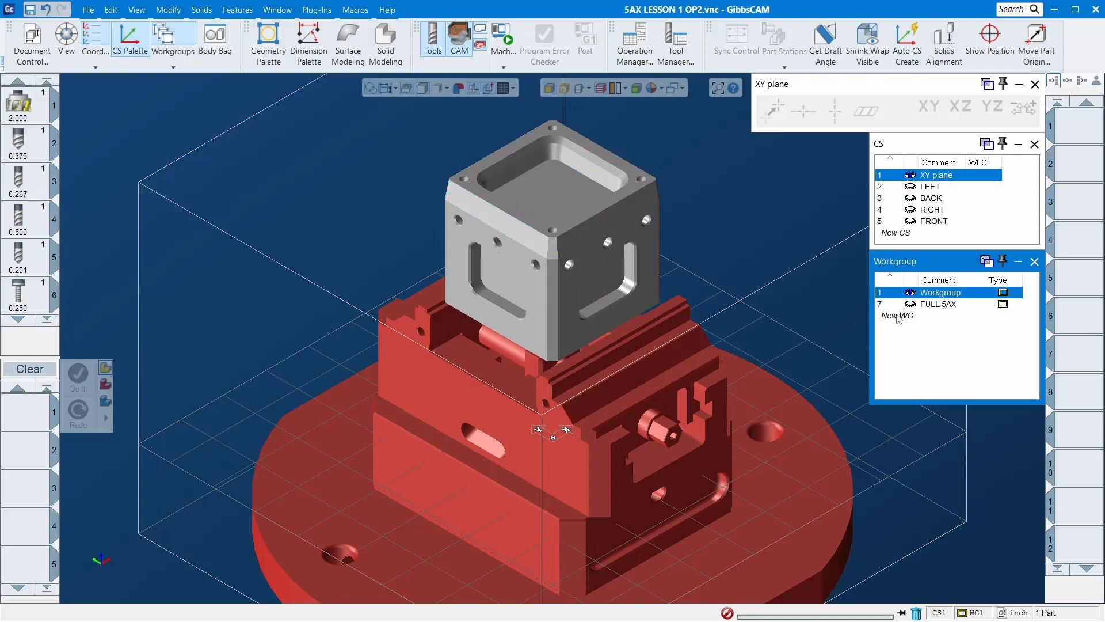
left_click(892, 304)
key("Delete")
left_click(512, 338)
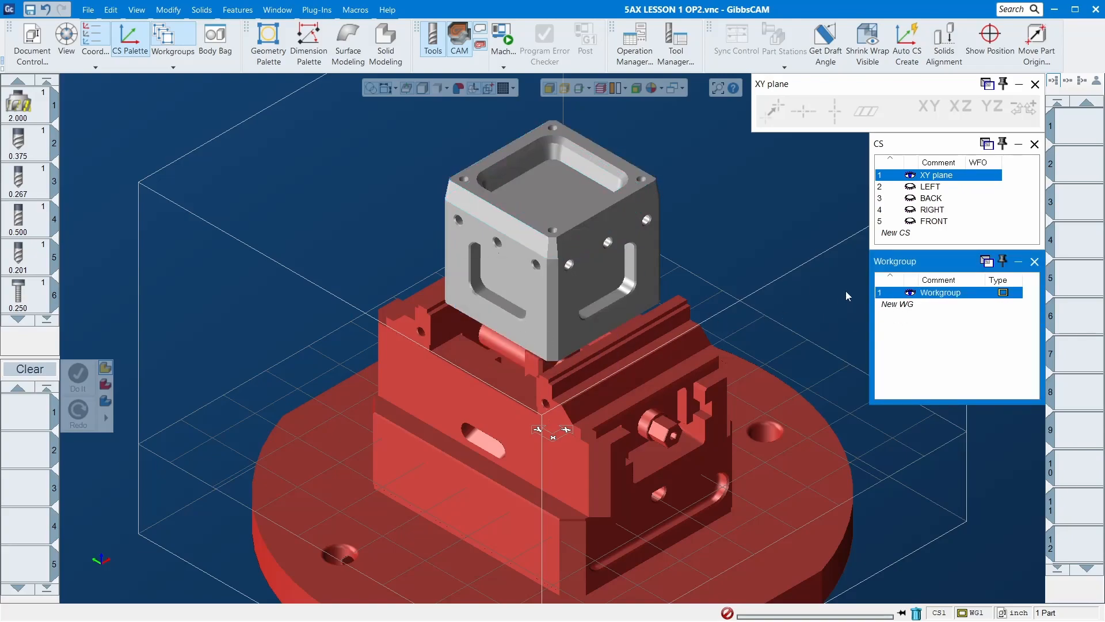
Delete the LEFT, BACK, RIGHT and FRONT coordinate systems, keeping only the XY plane
left_click(931, 187)
key("Delete")
key("Delete")
key("Delete")
key("Delete")
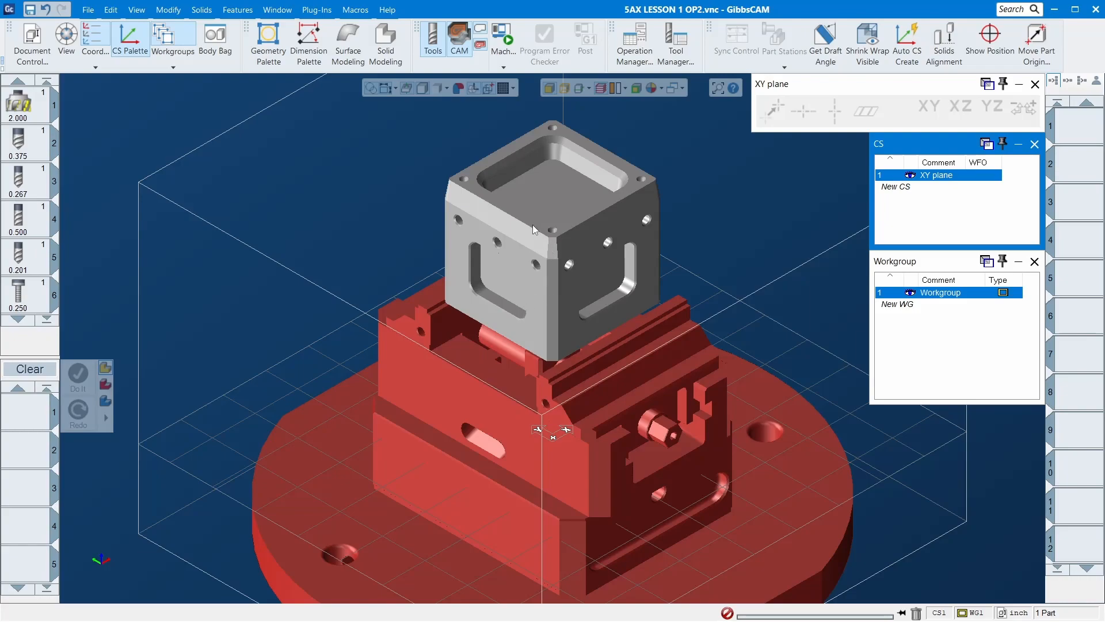
Put the vise base and round fixture plate body into the Body Bag, leaving only the jaws and the part
middle_click_drag(499, 281, 525, 241)
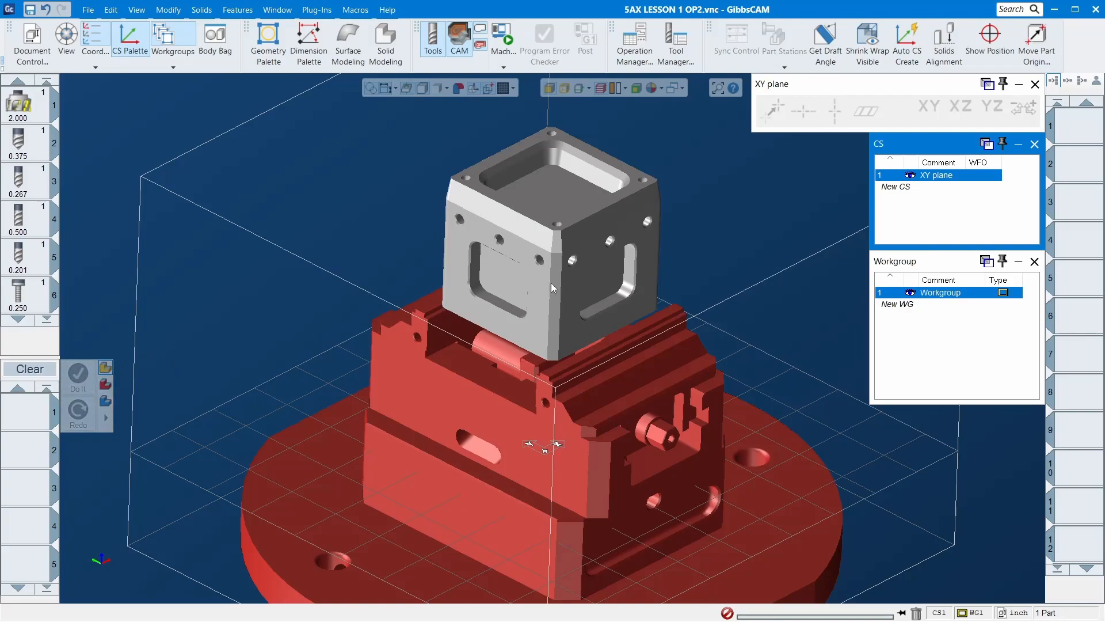
middle_click_drag(492, 332, 658, 451)
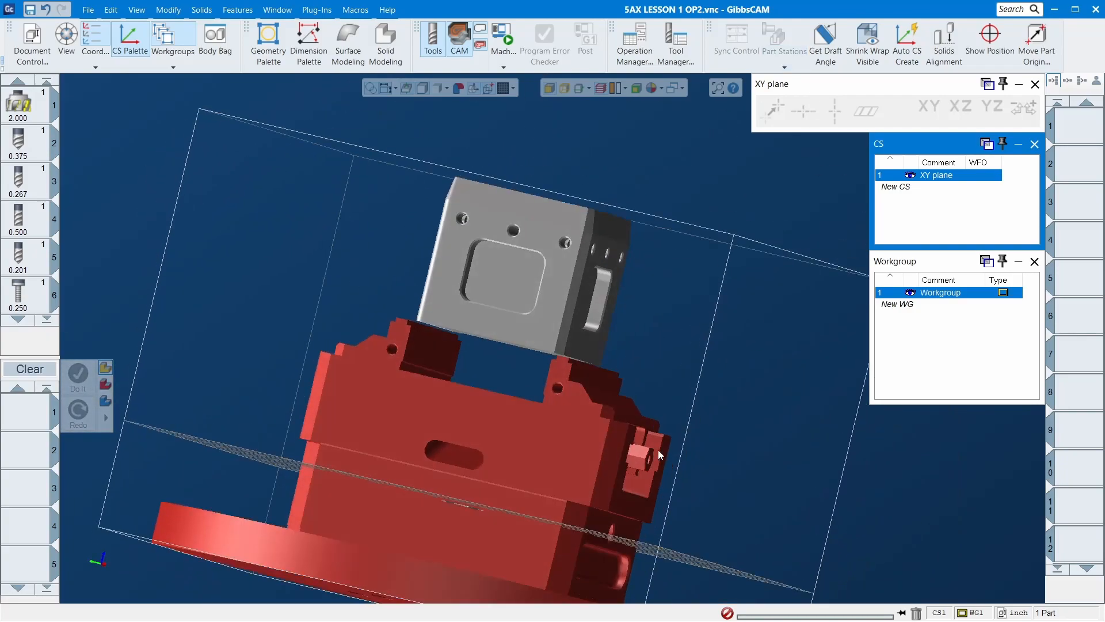
double_click(509, 440)
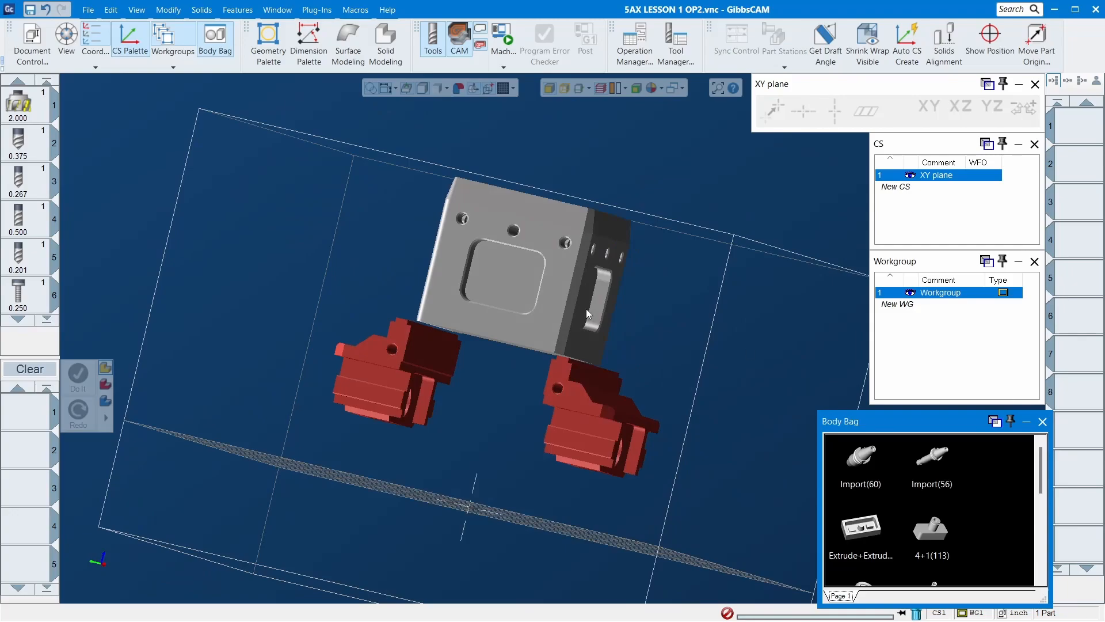
Align the part's bottom face to the XY plane coordinate system
middle_click_drag(711, 306, 648, 191)
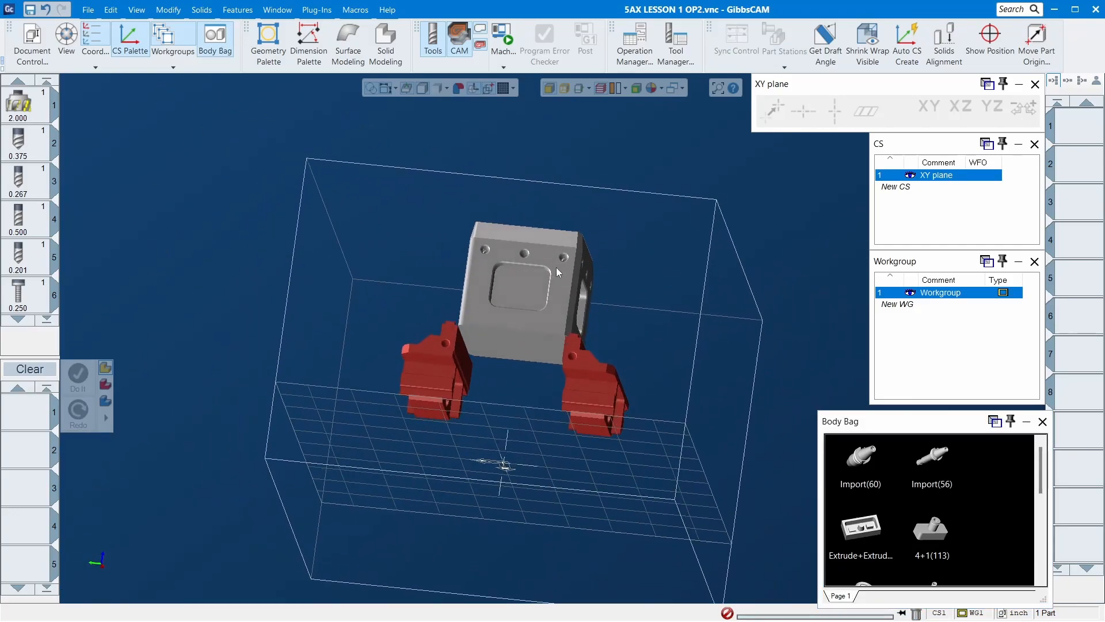
middle_click_drag(547, 327, 525, 330)
left_click(529, 364)
right_click(529, 351)
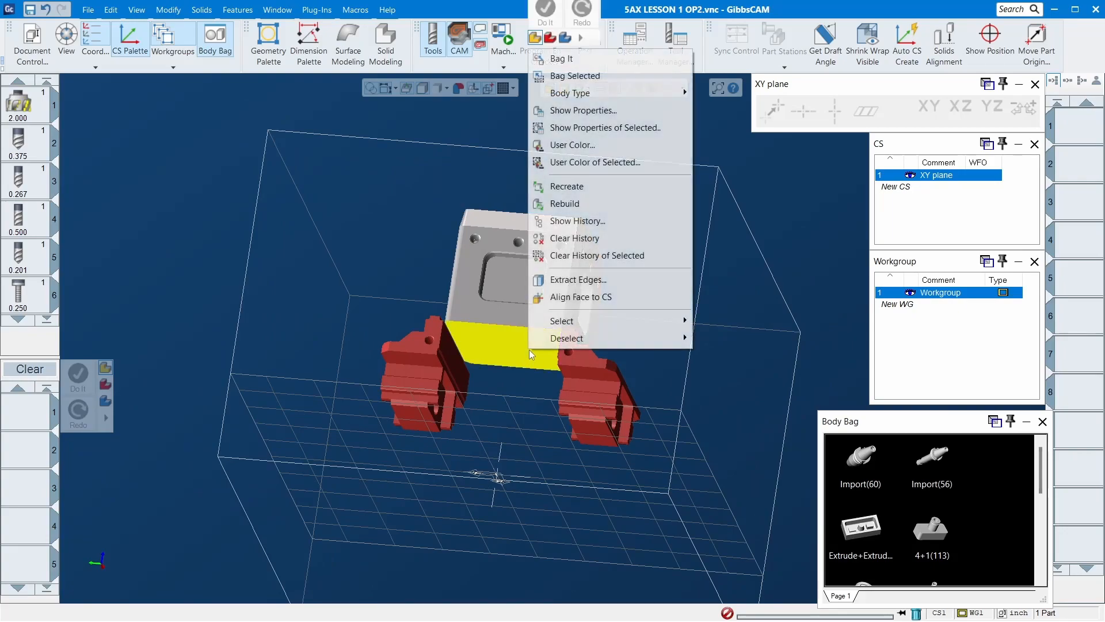
left_click(596, 297)
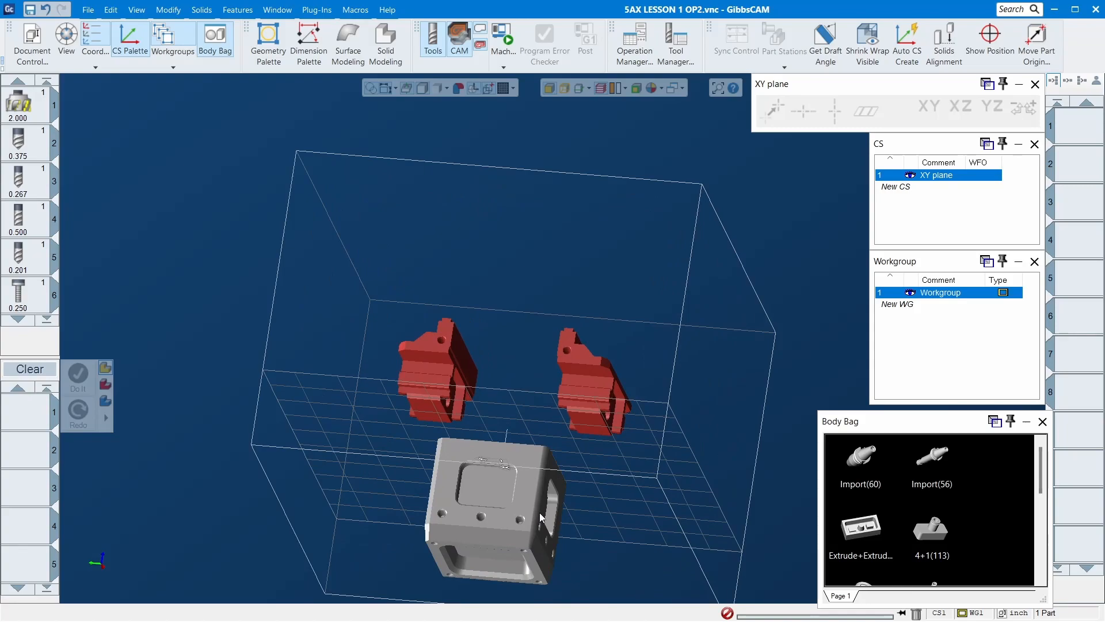
Restore the vise base and round fixture plate body from the Body Bag to the workspace
scroll(505, 539, "up", 3)
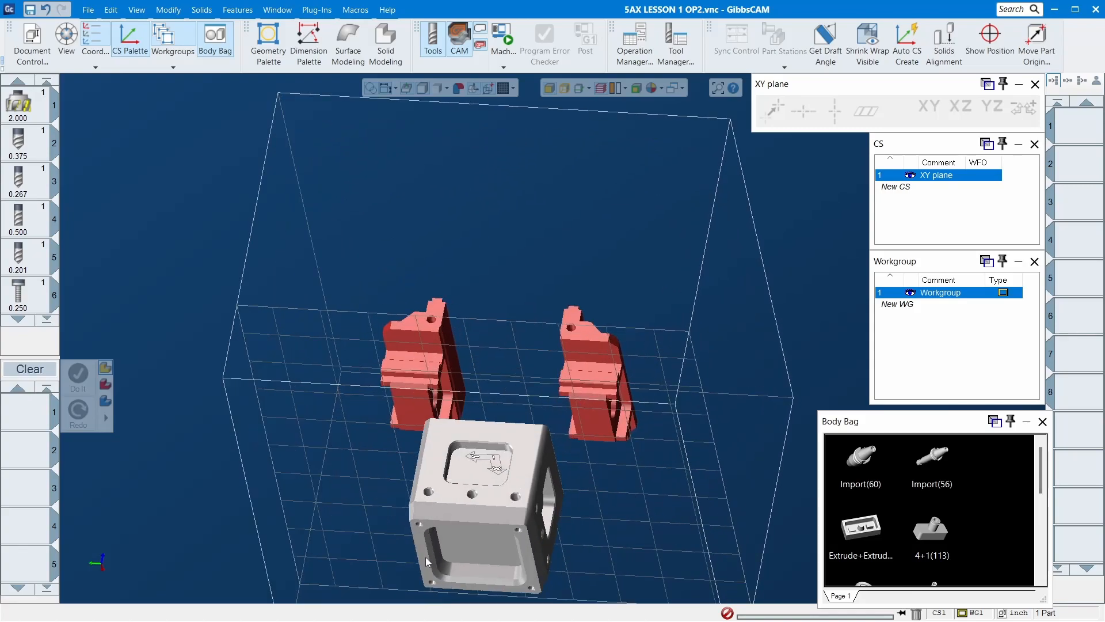
left_click(427, 561)
scroll(423, 349, "up", 2)
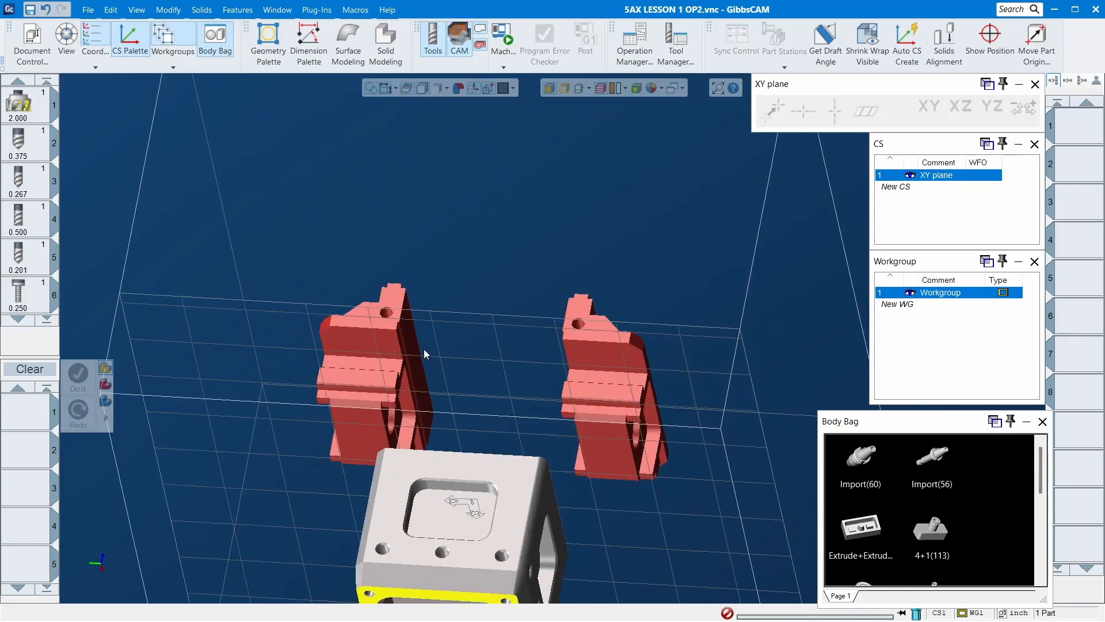
left_click(372, 342, "shift")
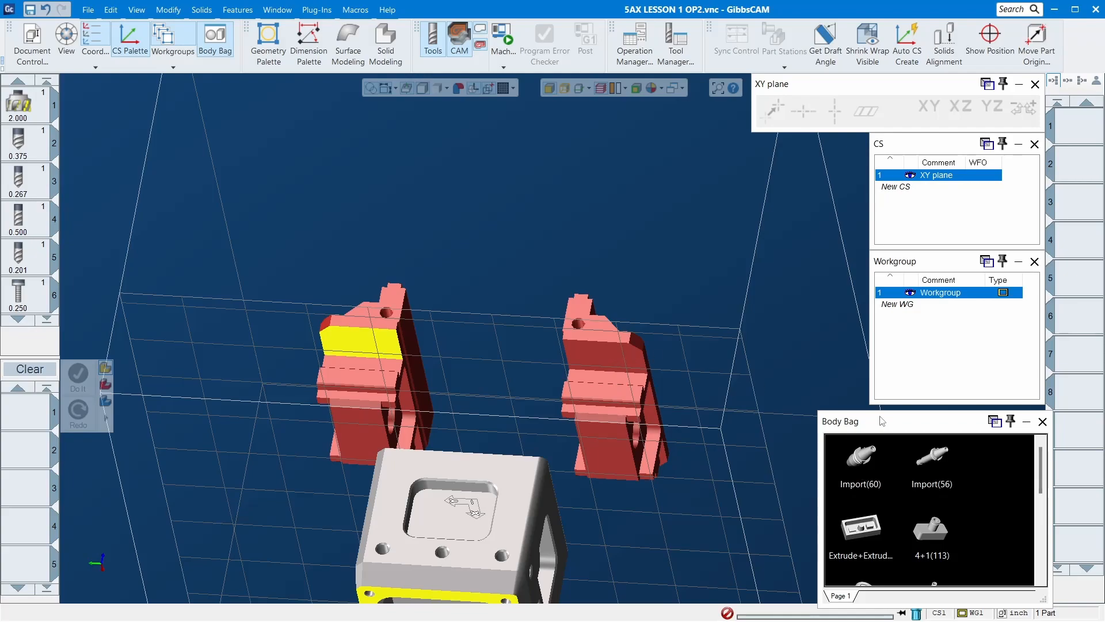
scroll(915, 485, "down", 3)
double_click(869, 552)
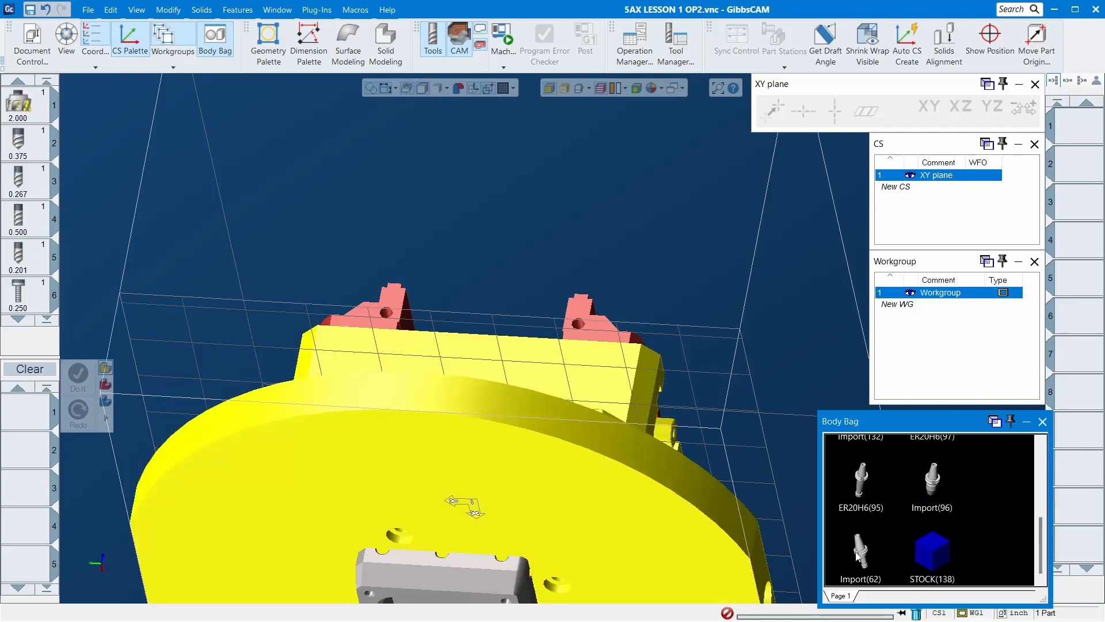
left_click(450, 210)
Seat the rim face around the part's open pocket on the vise's floor face with Solids Alignment
scroll(514, 209, "down", 3)
middle_click_drag(613, 275, 323, 513)
middle_click_drag(432, 493, 336, 477)
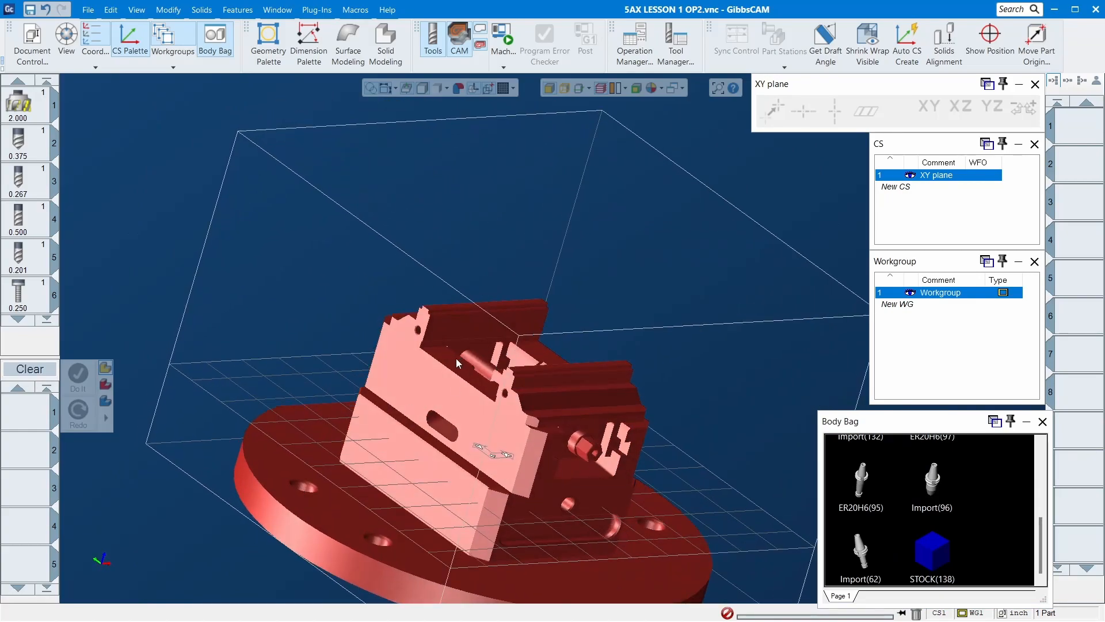
left_click(451, 376)
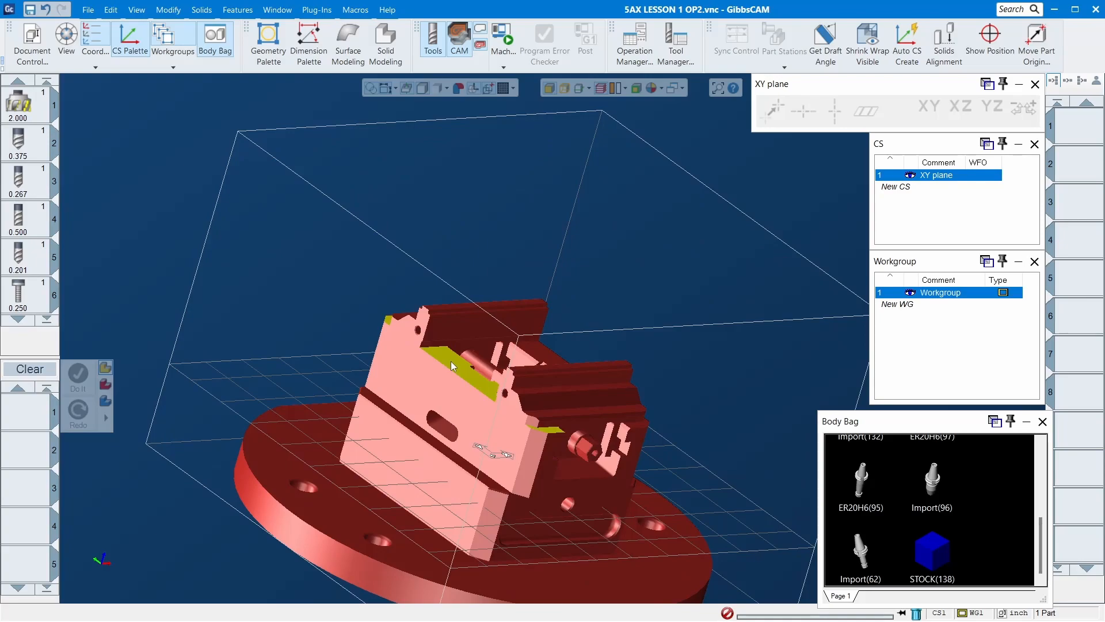
middle_click_drag(450, 365, 657, 297)
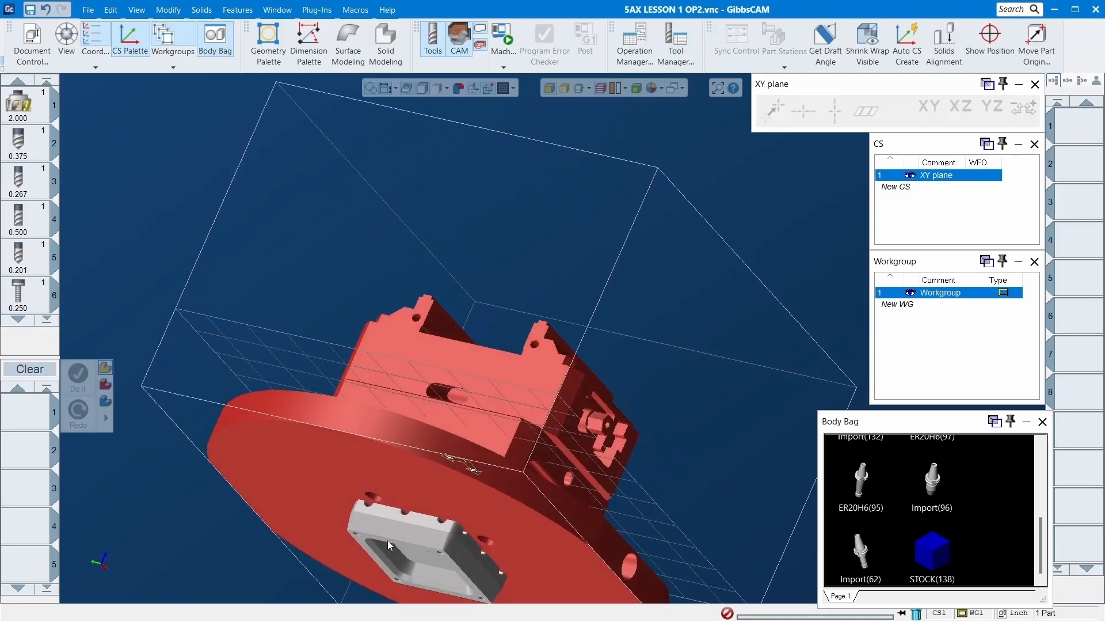
middle_click_drag(395, 538, 378, 548)
scroll(302, 546, "down", 3)
left_click_drag(302, 247, 696, 602)
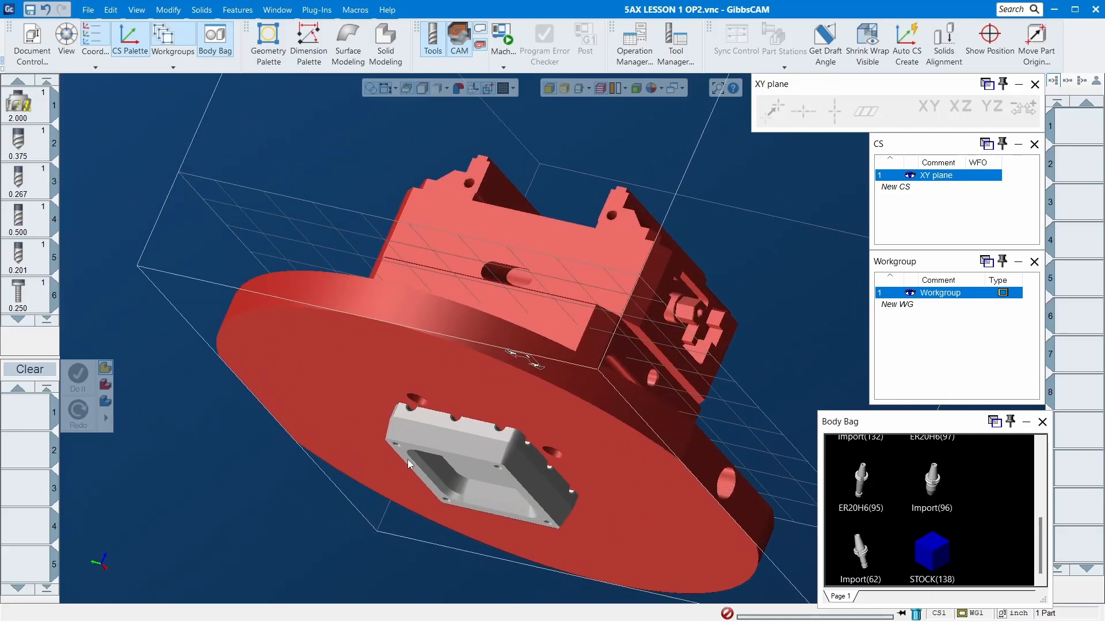
left_click(408, 463)
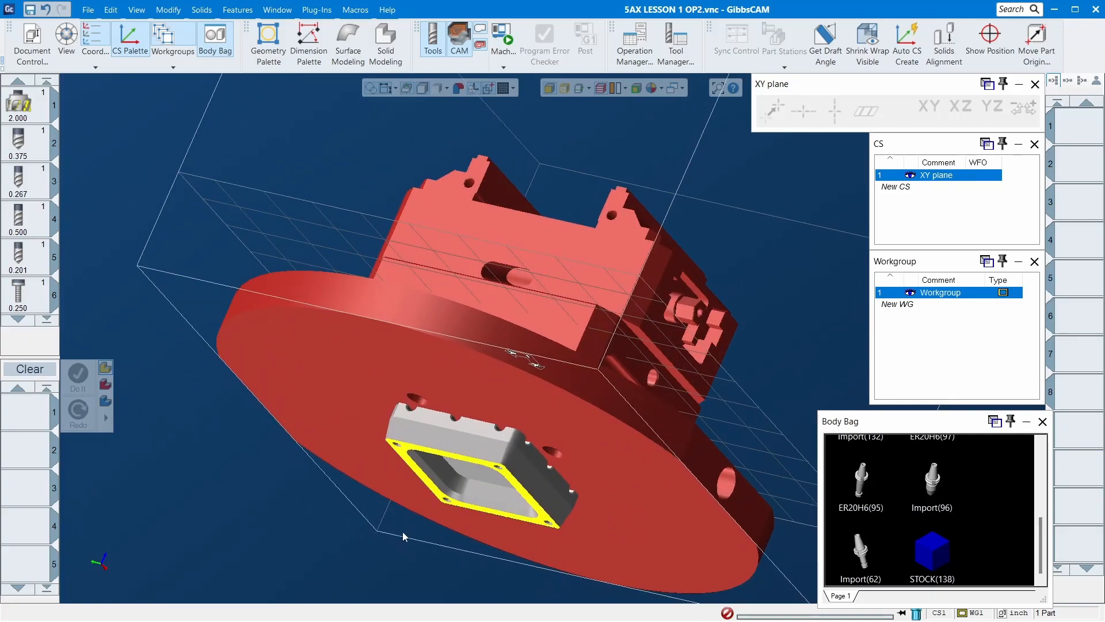
middle_click_drag(366, 518, 265, 550)
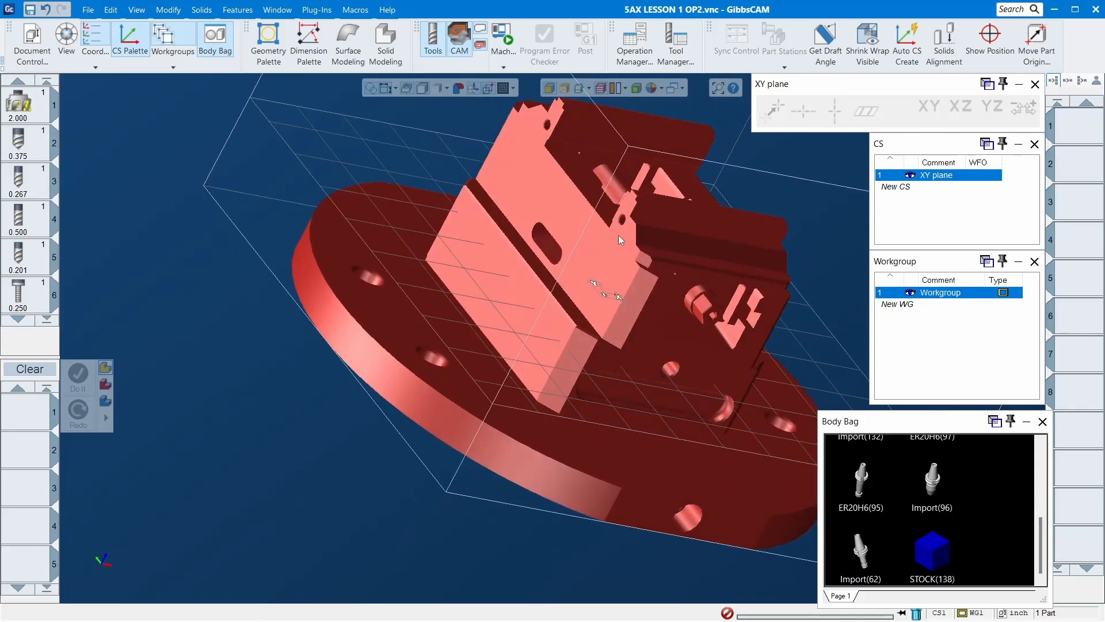
left_click(581, 176)
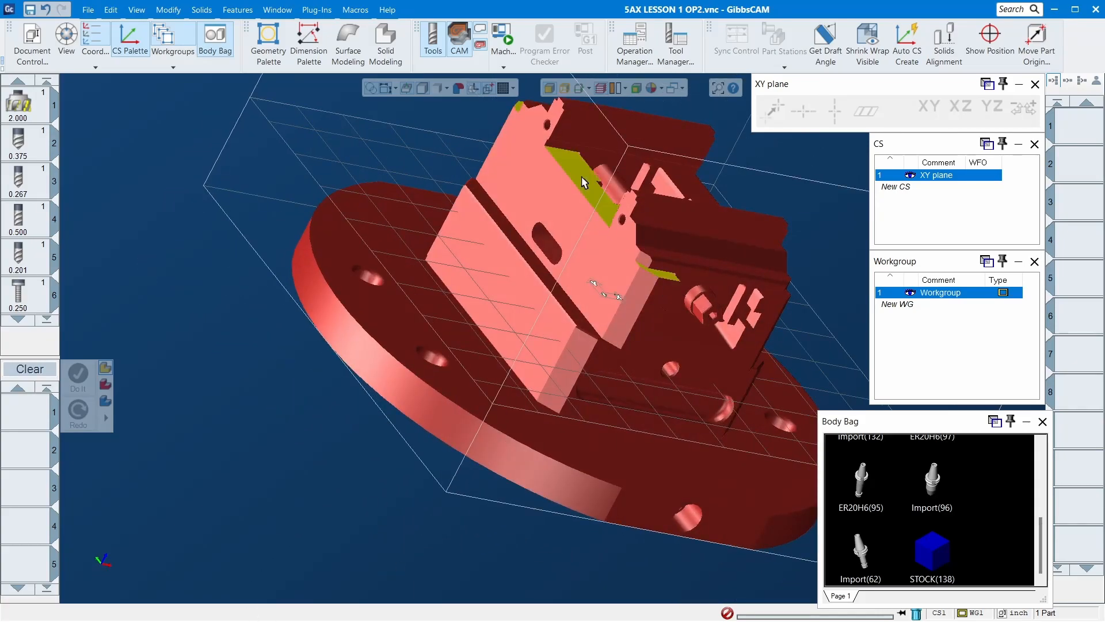
left_click(944, 43)
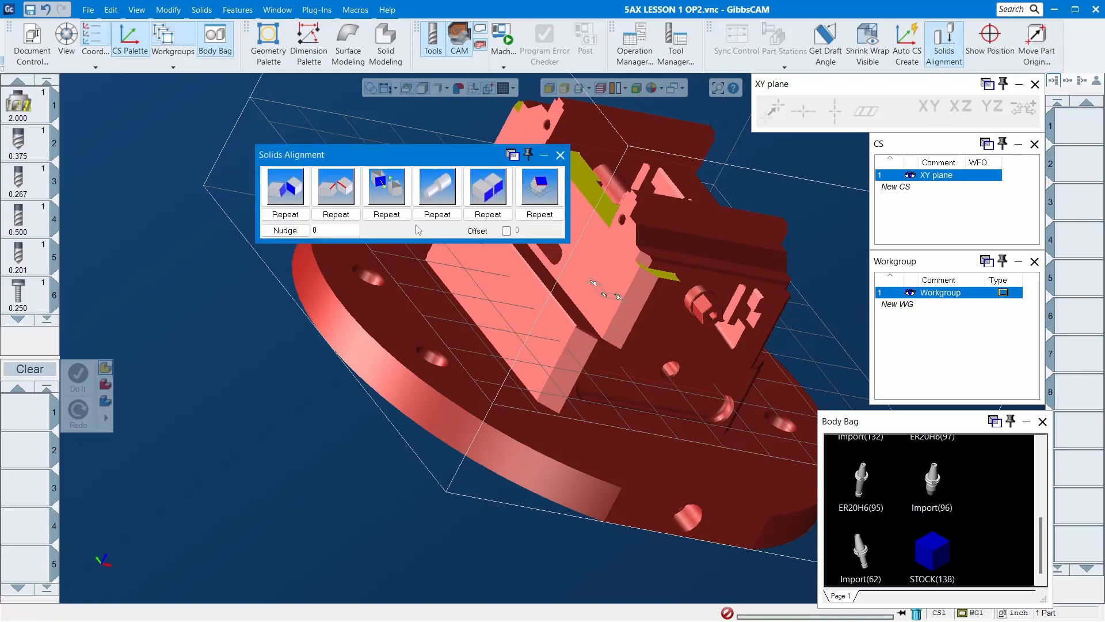
left_click(487, 193)
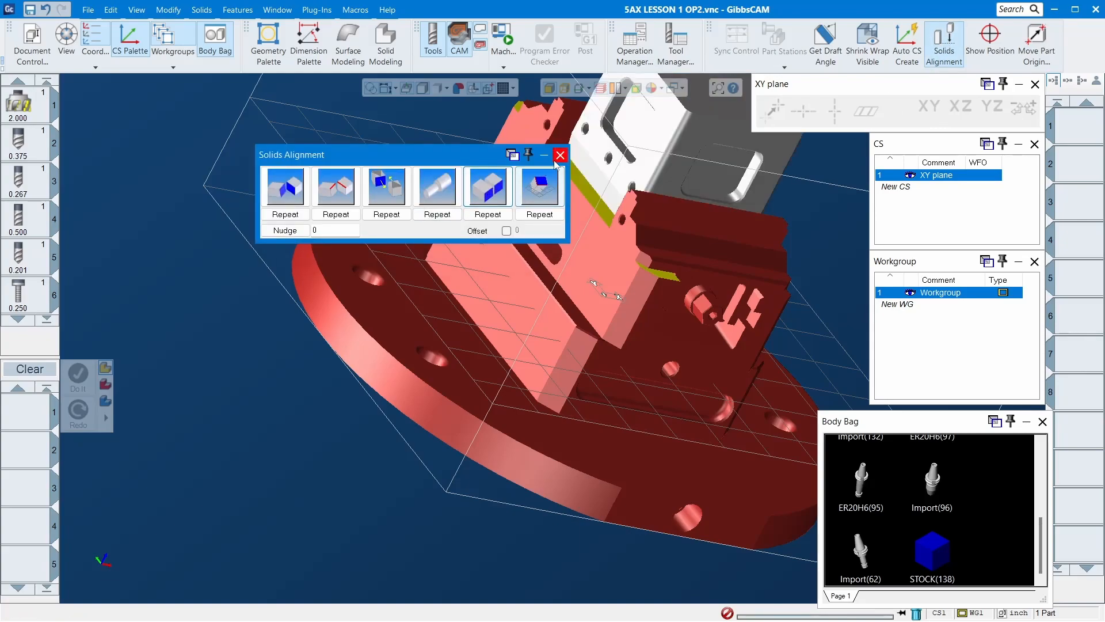
left_click(560, 155)
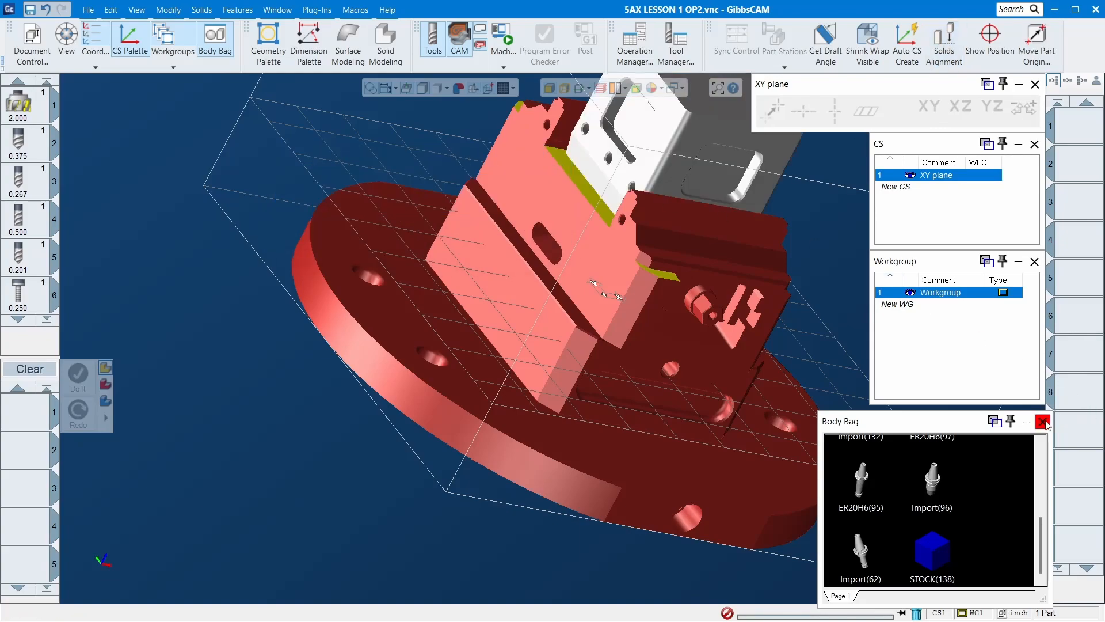
Delete the STOCK body from the Body Bag and close the tool, CAM, coordinate system, workgroup and Body Bag displays
left_click(934, 567)
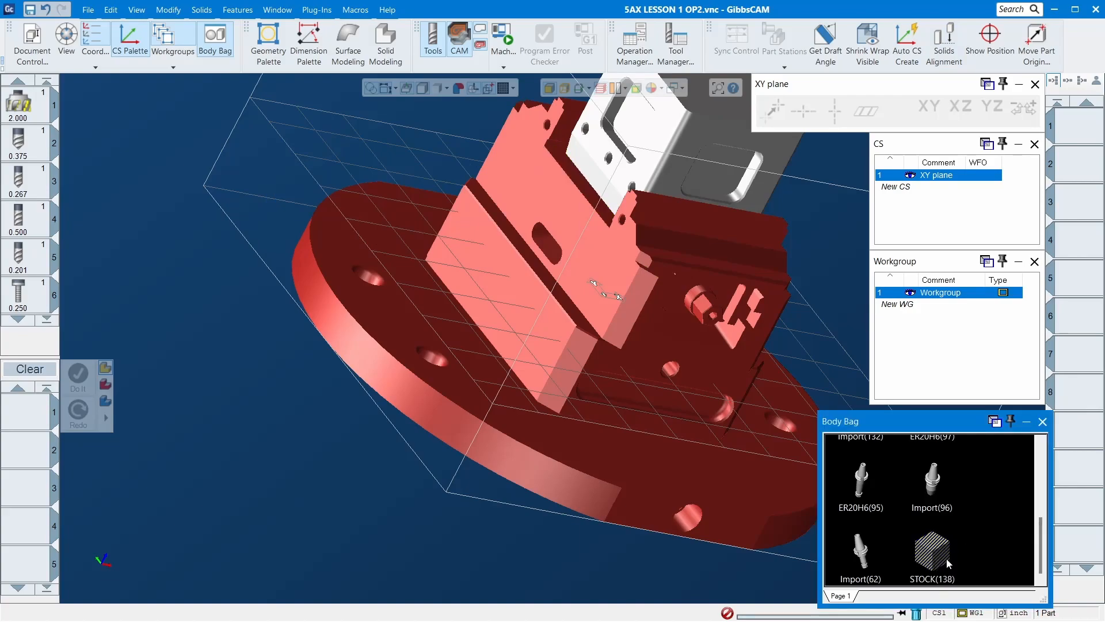
key("Delete")
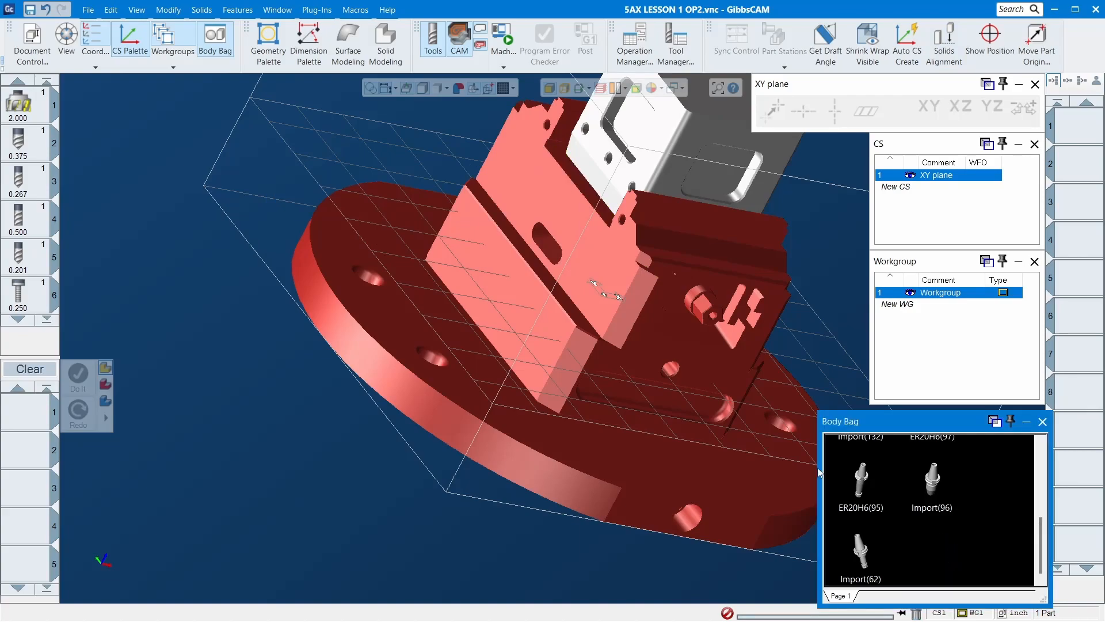
left_click(459, 40)
left_click(433, 41)
left_click(92, 38)
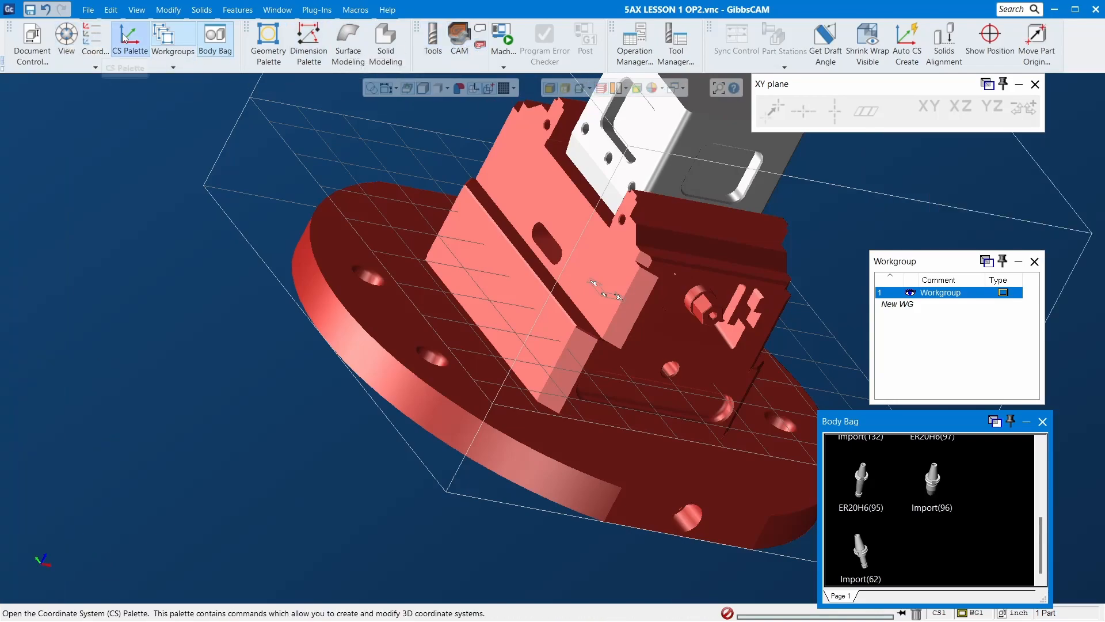
left_click(128, 38)
left_click(164, 38)
left_click(216, 40)
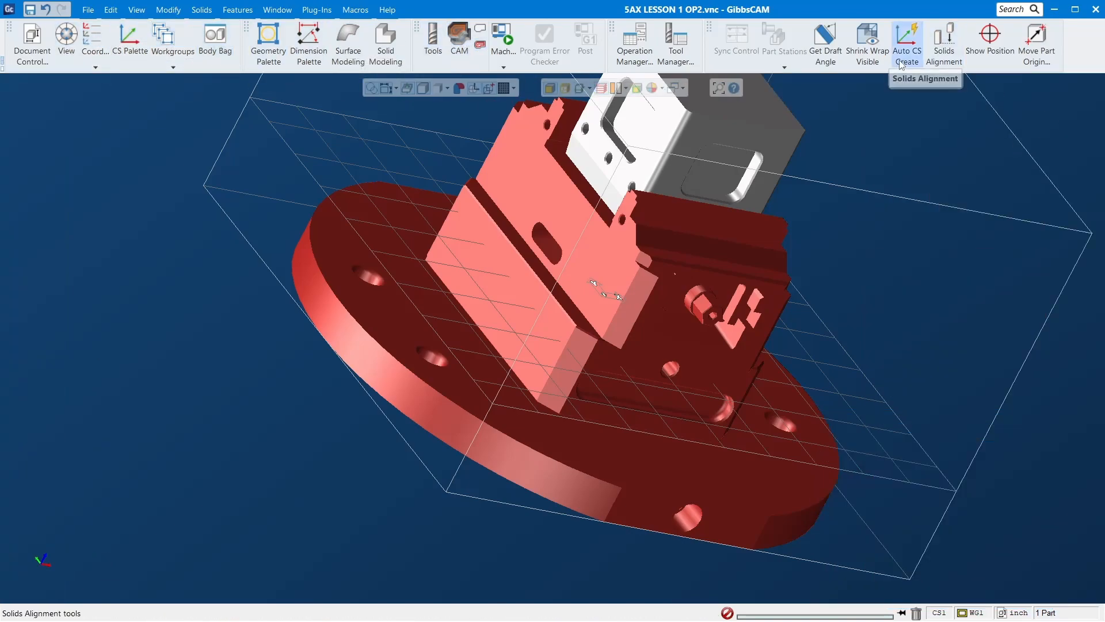
Align the first vise jaw's clamping face with the part's adjacent side face using Solids Alignment
scroll(707, 128, "down", 2)
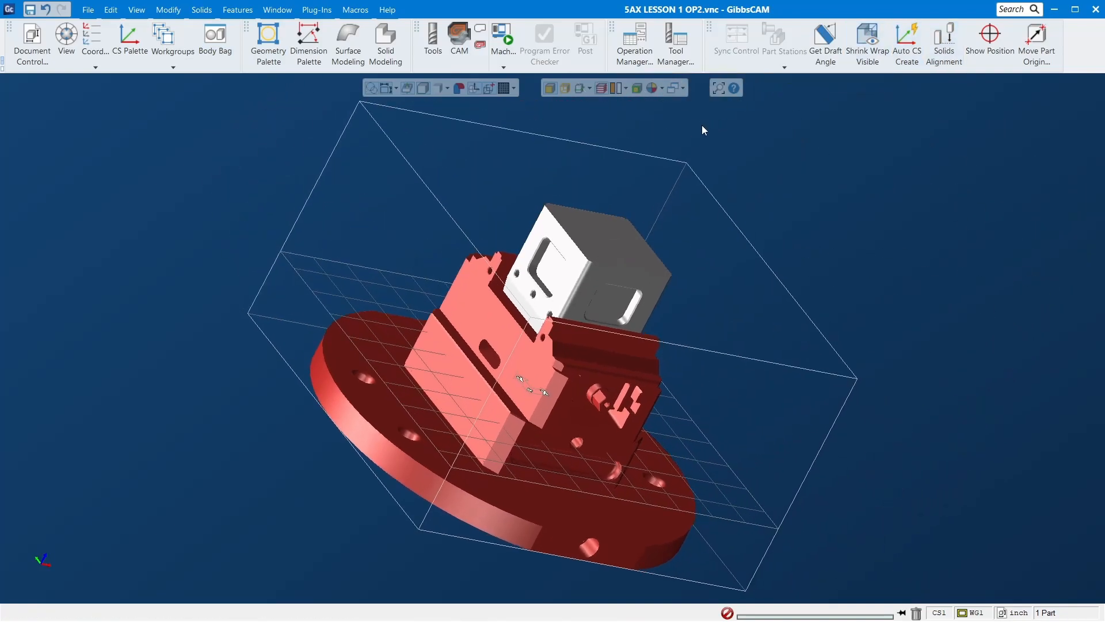
middle_click_drag(772, 223, 564, 323)
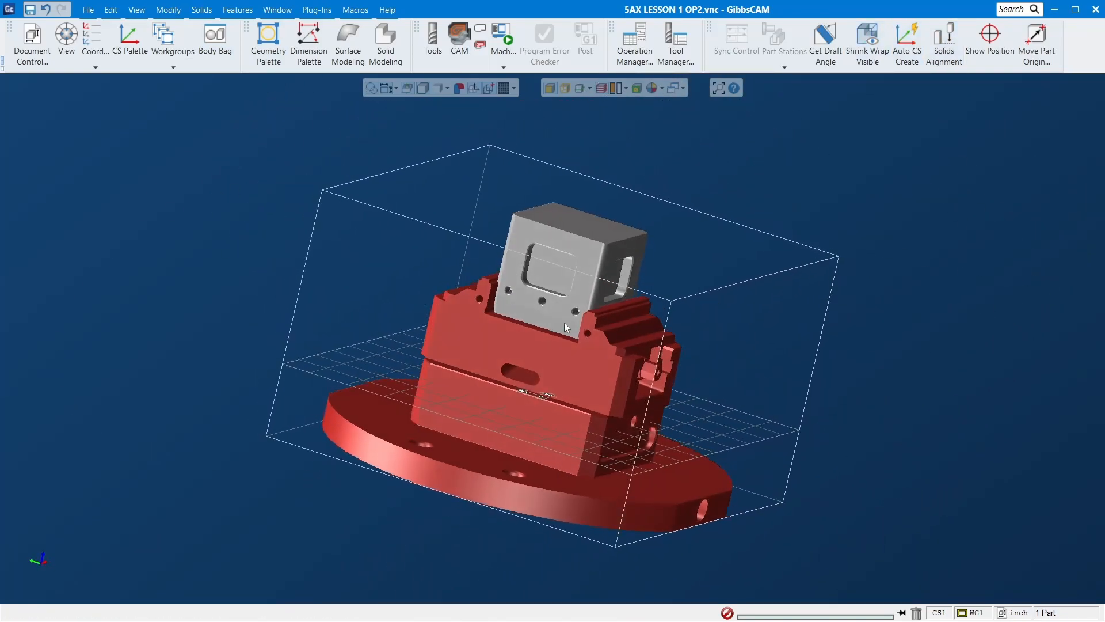
scroll(517, 329, "up", 5)
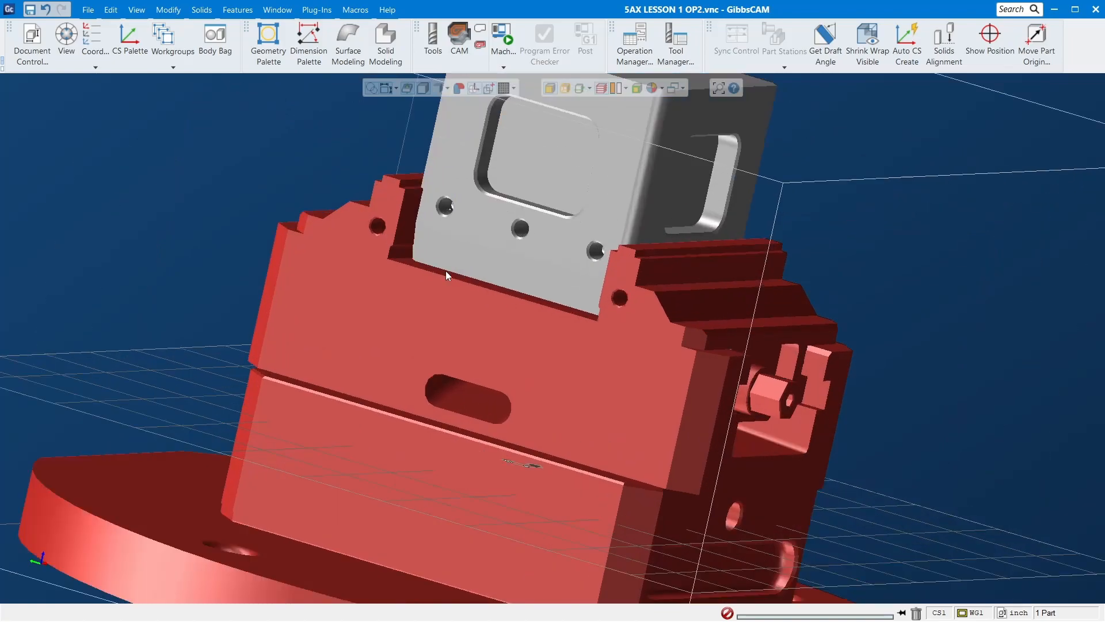
middle_click_drag(396, 222, 623, 375)
scroll(623, 376, "down", 3)
middle_click_drag(571, 333, 633, 305)
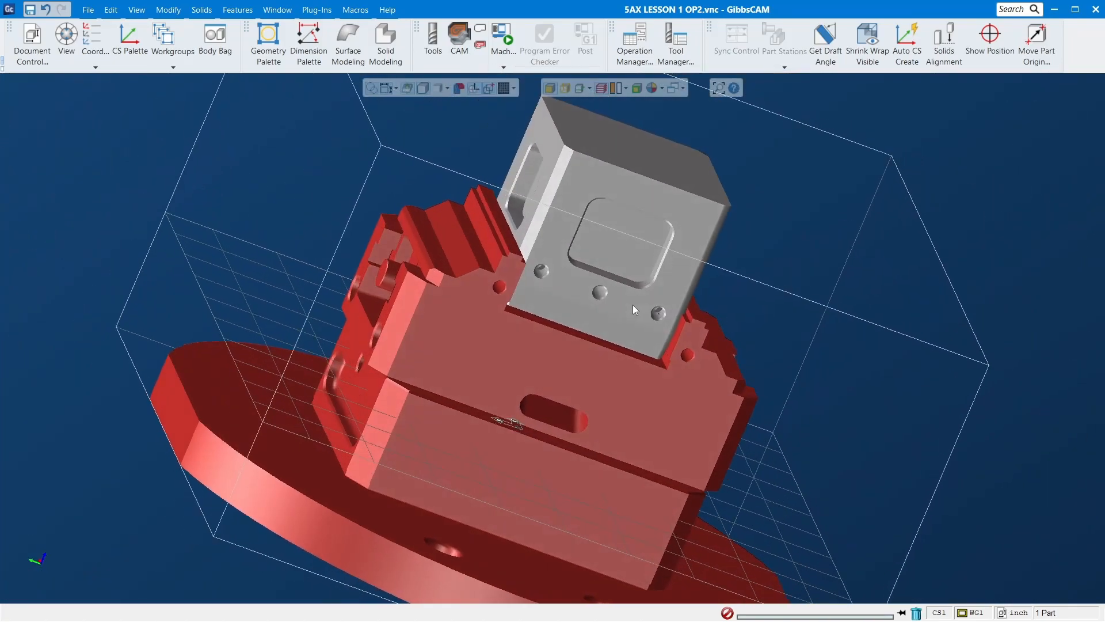
left_click(562, 148)
left_click(944, 44)
left_click(488, 187)
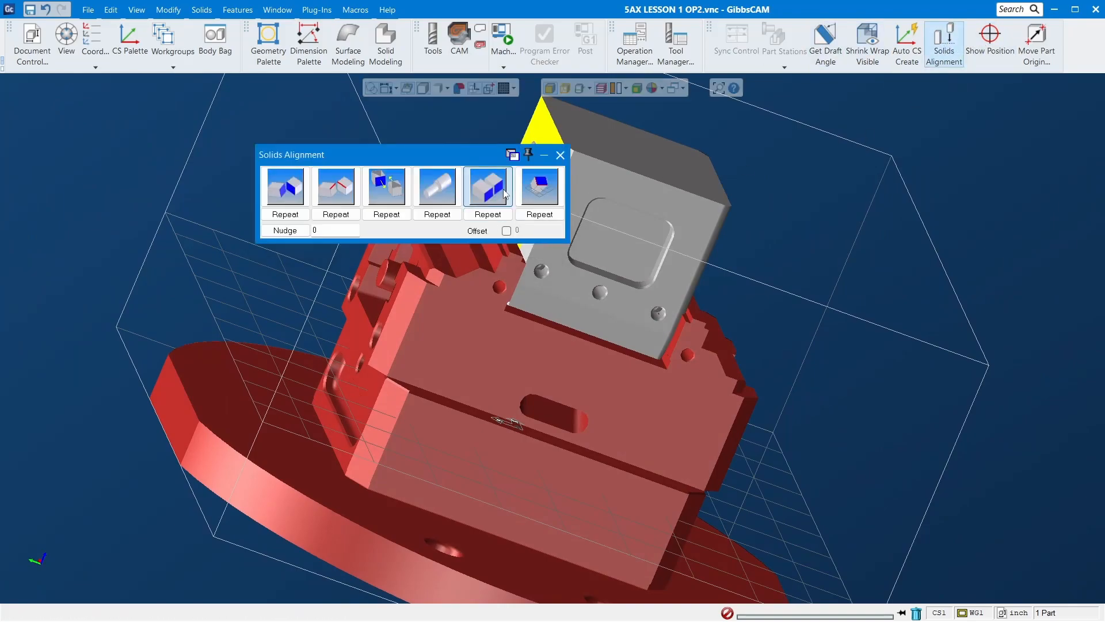
Align the opposite vise jaw with the part's other side face and close the alignment tools
left_click(678, 327)
left_click(663, 231)
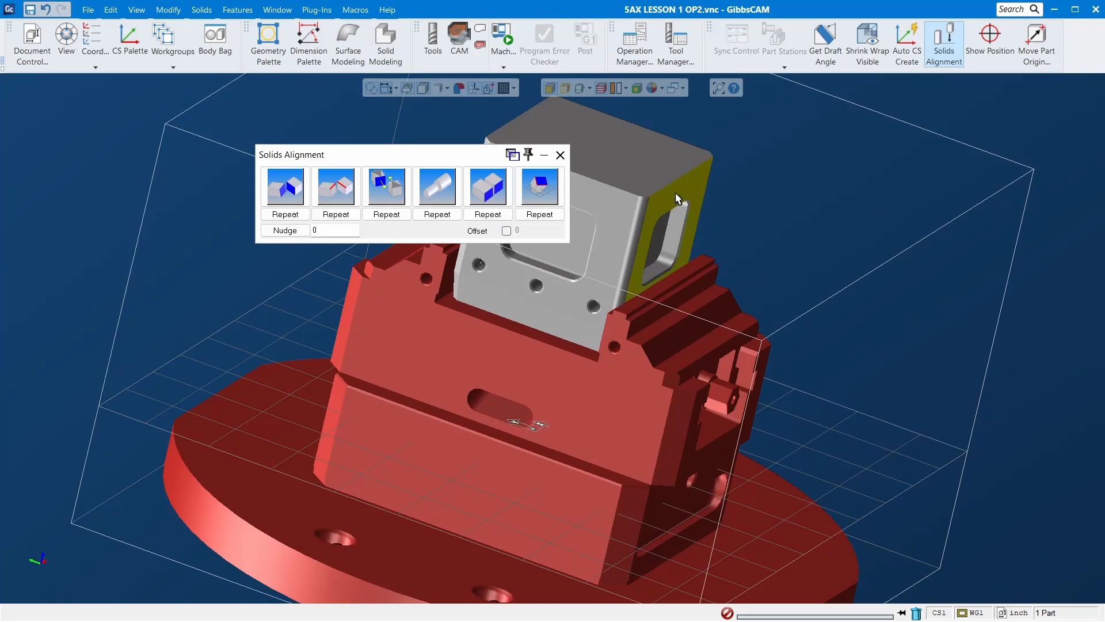
left_click(498, 193)
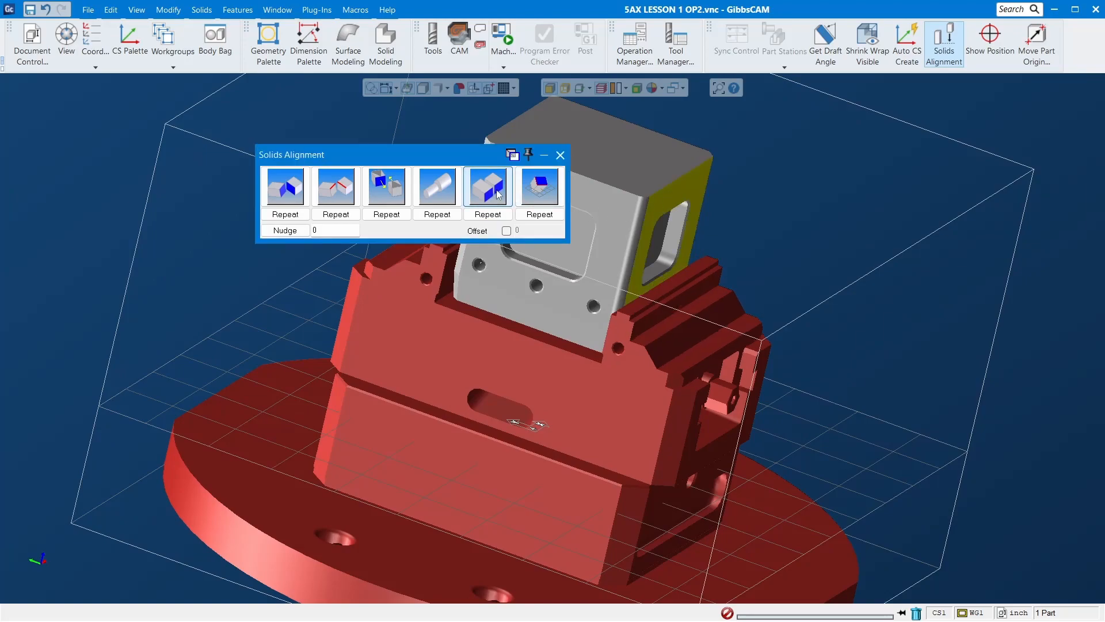
left_click(560, 155)
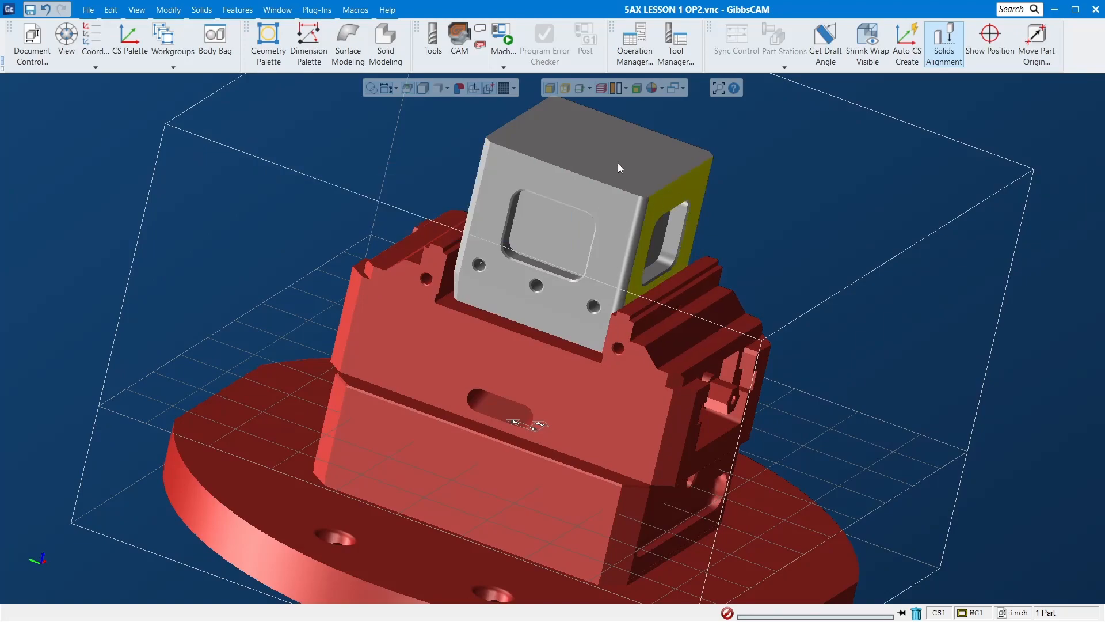
Examine how the flipped part sits between the vise jaws, including its top face and corners from above
left_click(867, 43)
left_click_drag(316, 172, 760, 377)
middle_click_drag(765, 406, 751, 374)
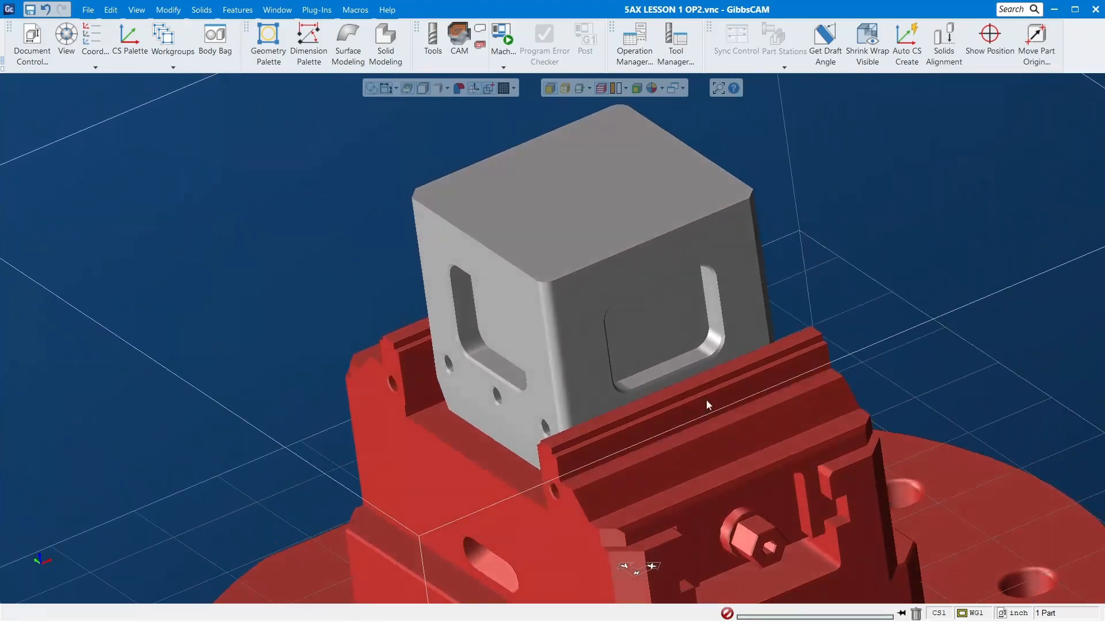
middle_click_drag(536, 384, 587, 564)
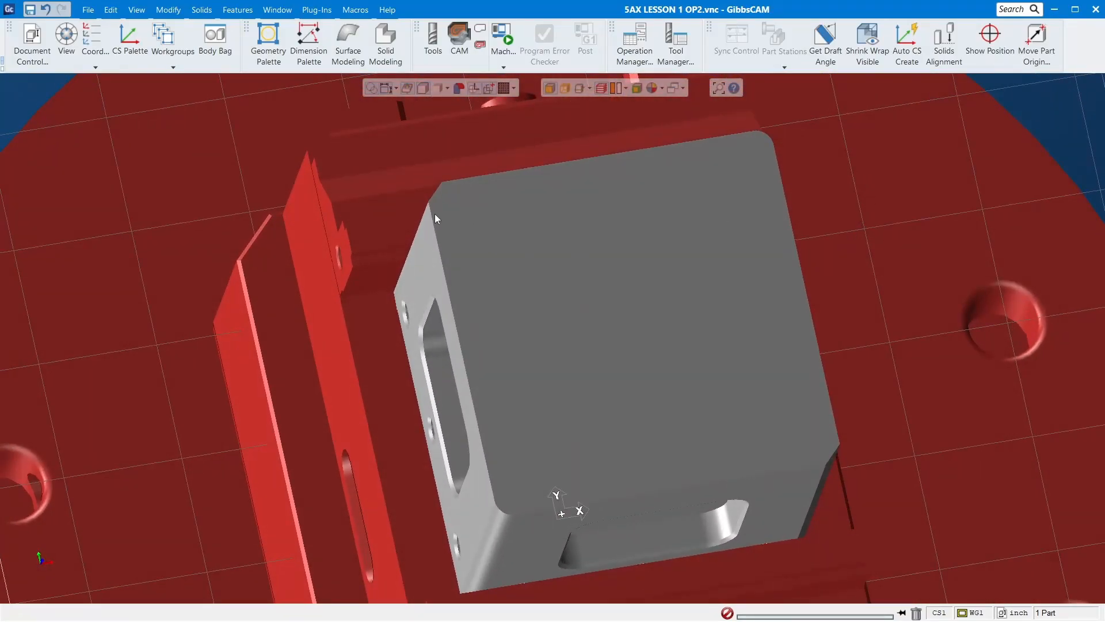
middle_click_drag(453, 224, 411, 208)
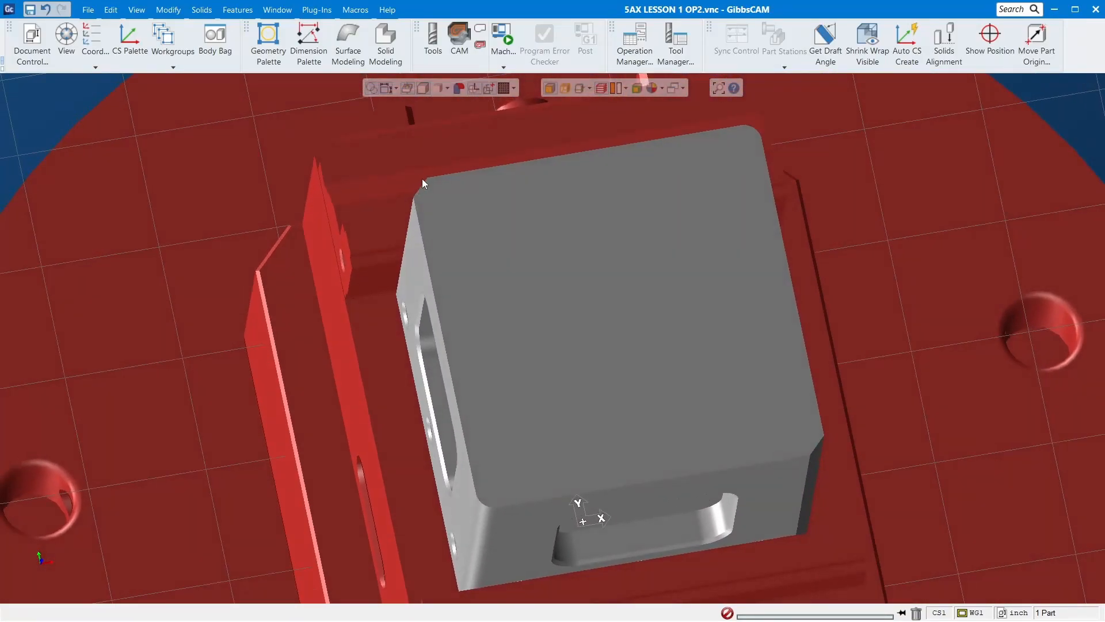
Extract the edges of the part's flat top face as geometry with a tolerance of 0 and close the extraction dialog
left_click(480, 550)
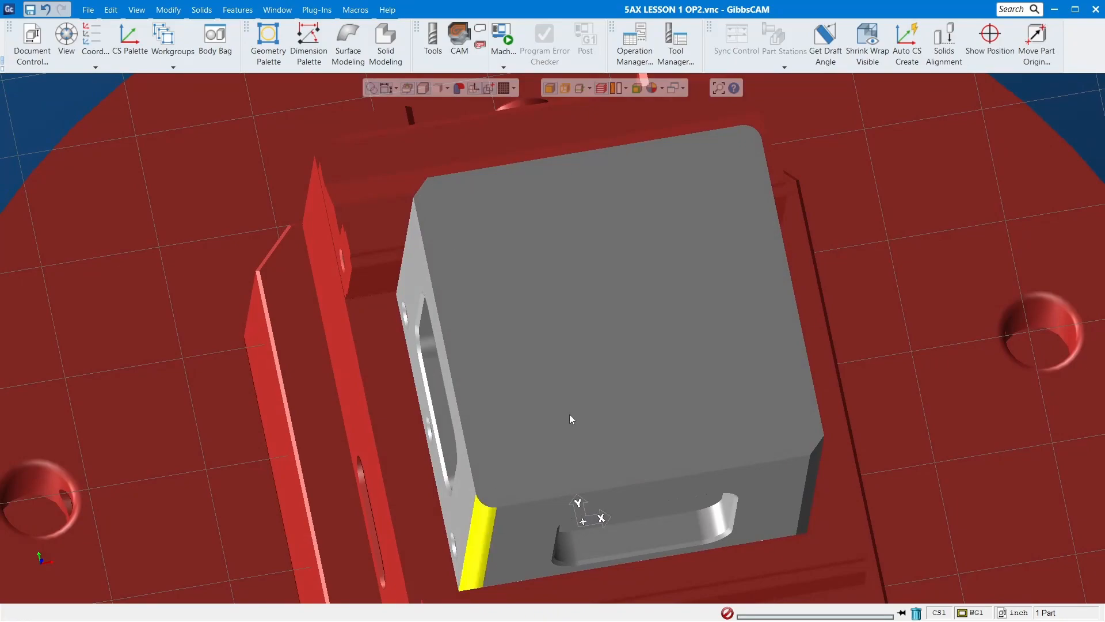
left_click(423, 190)
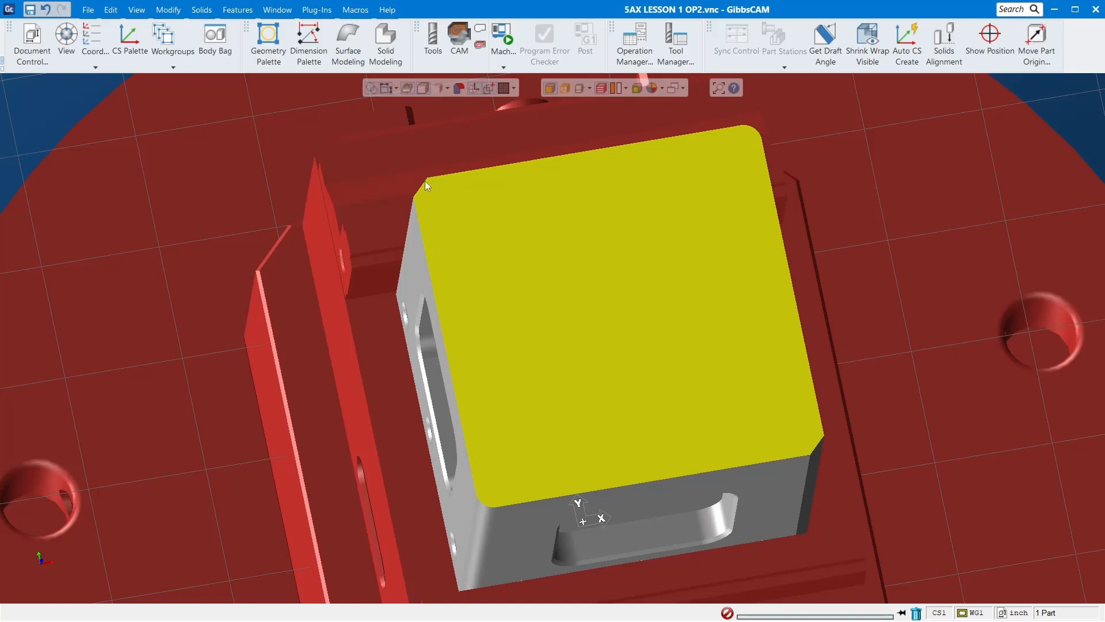
middle_click_drag(498, 517, 919, 140)
left_click(919, 140)
left_click(657, 358)
right_click(635, 281)
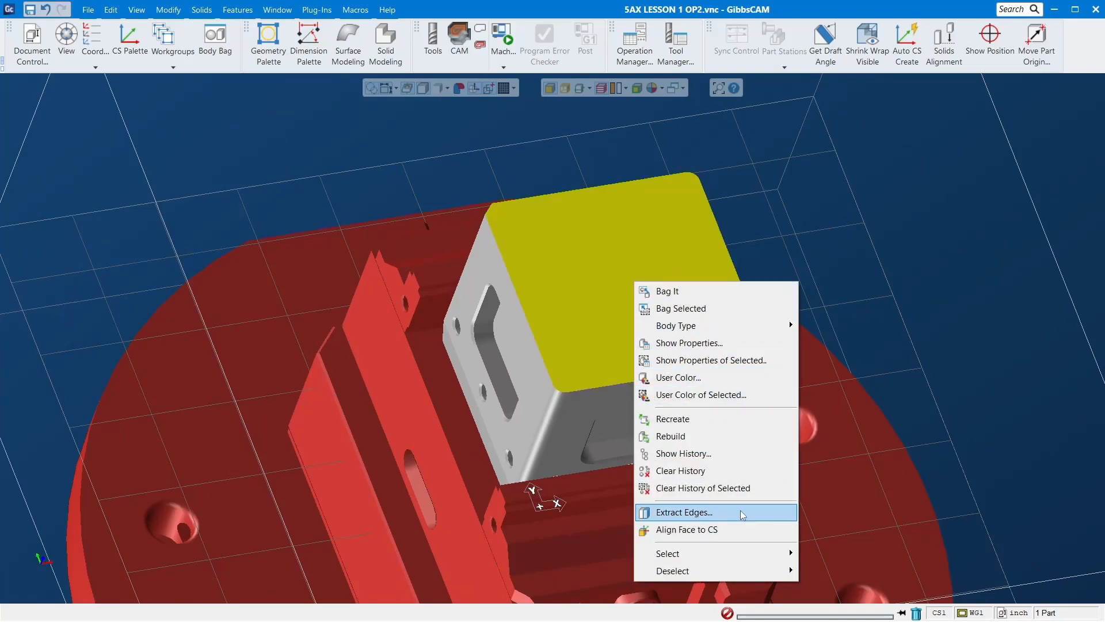
left_click(743, 513)
left_click(325, 280)
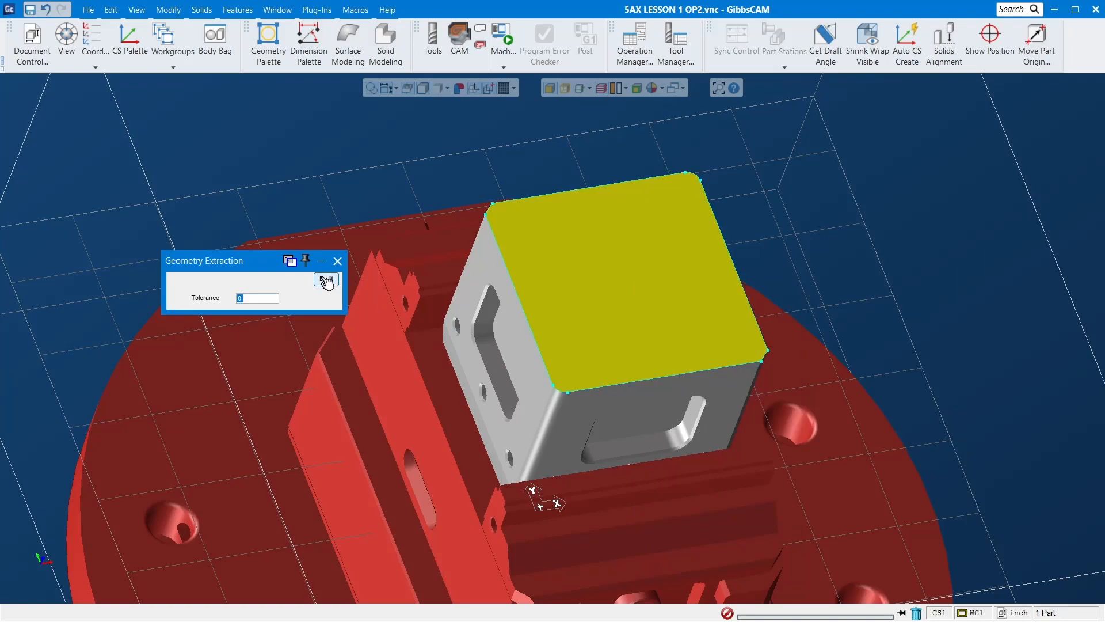
left_click(337, 261)
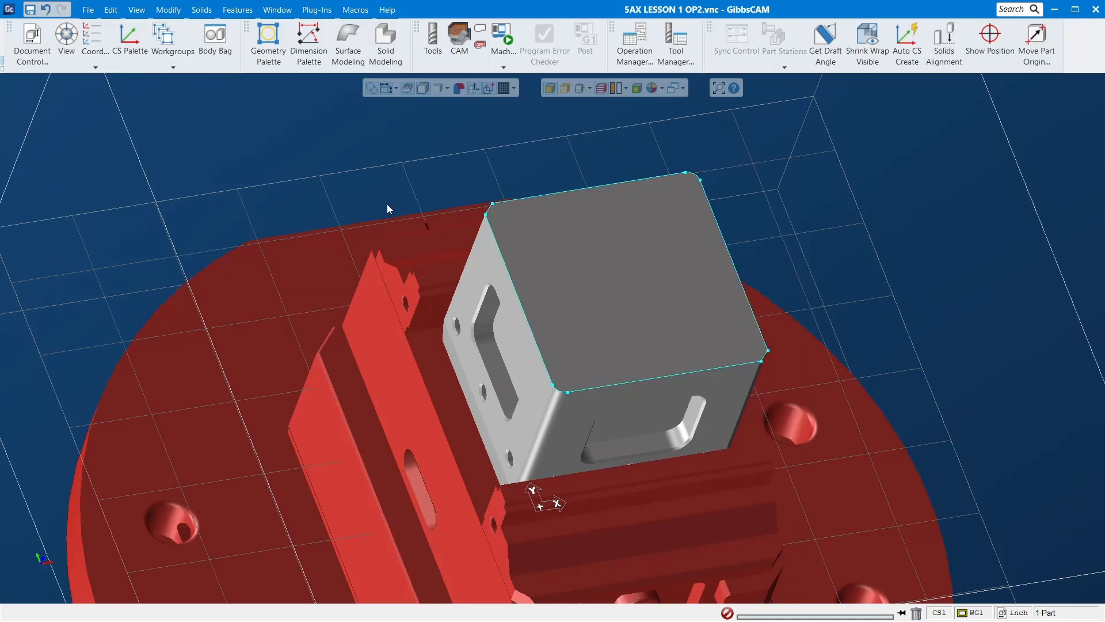
Show the tool and CAM displays and create a Contour process with the 0.500 end mill
scroll(387, 202, "down", 2)
left_click(443, 53)
left_click(443, 53)
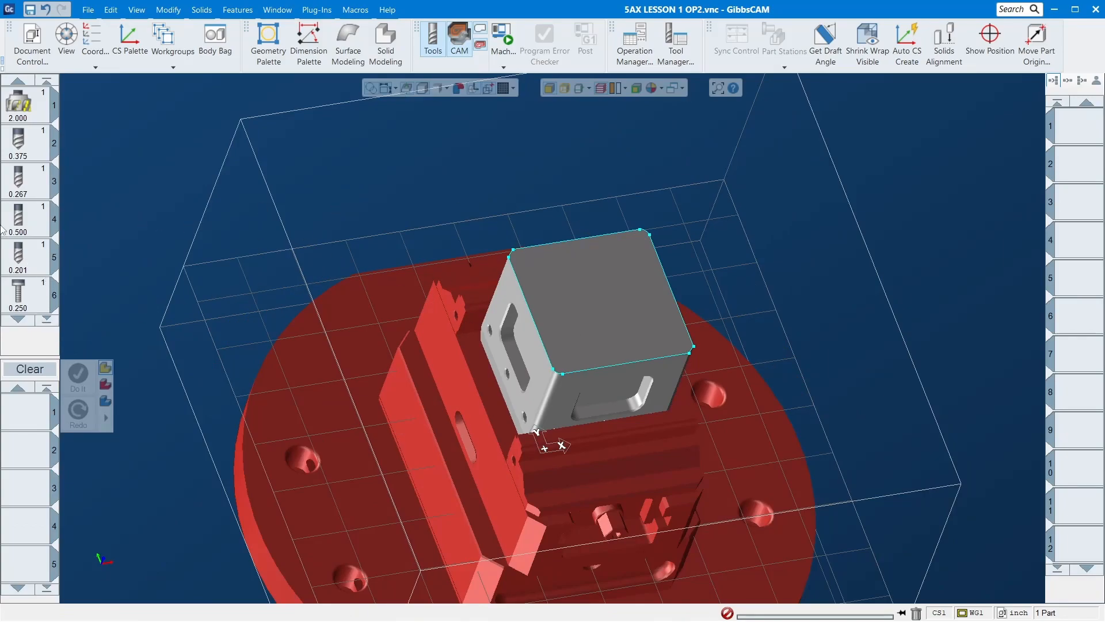
left_click(25, 226)
left_click_drag(26, 222, 26, 410)
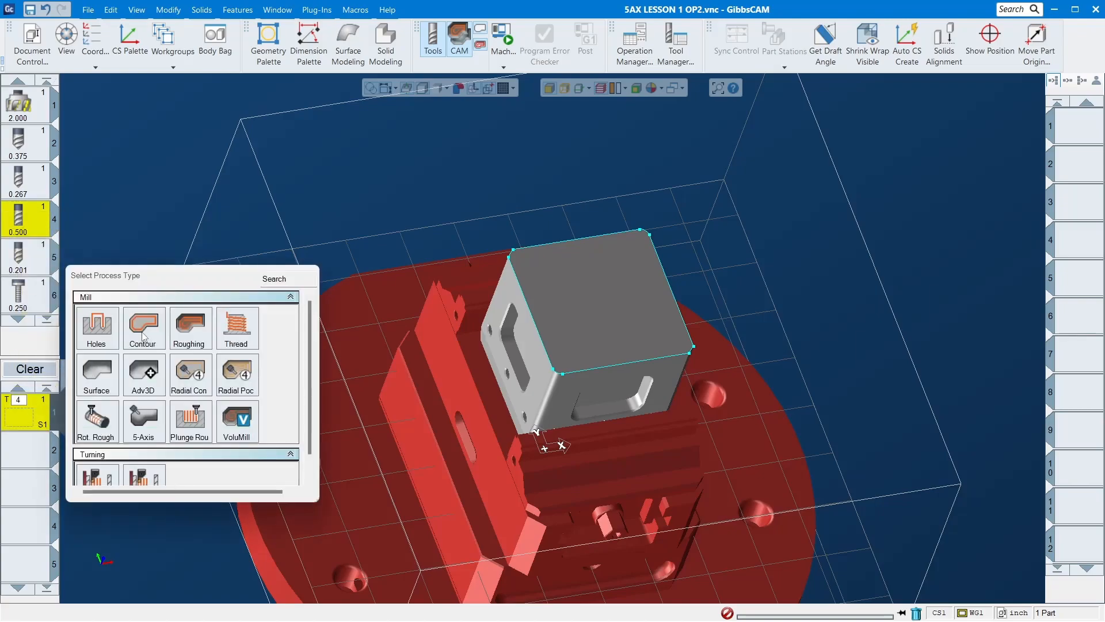
left_click(144, 337)
left_click_drag(742, 156, 241, 111)
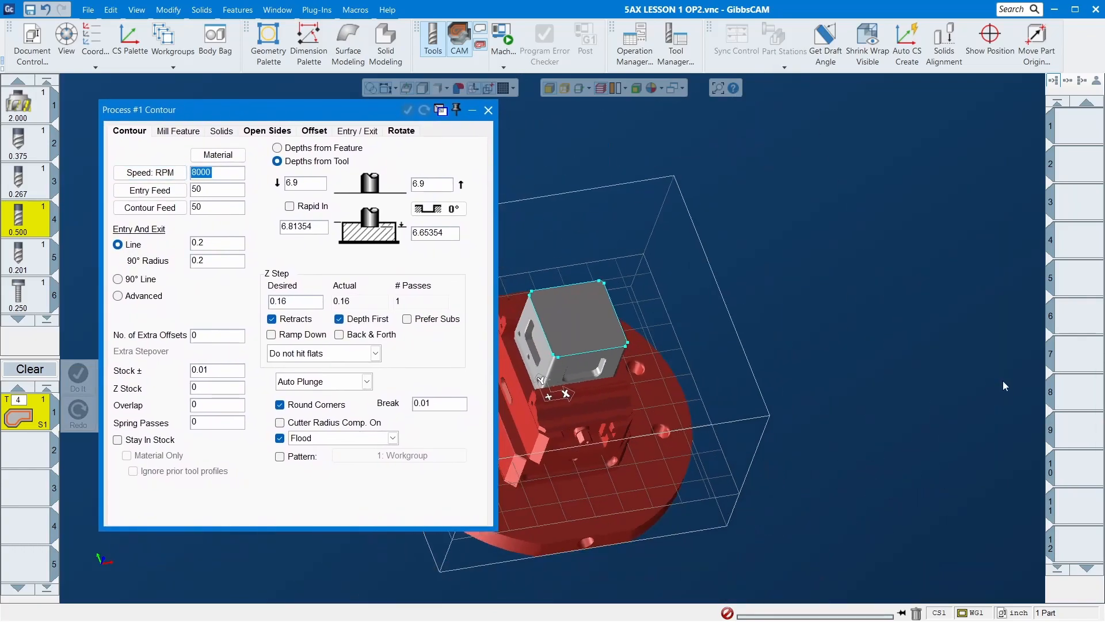
Set the contour's surface Z by taking the part's top face height and adding 0.16 to it
scroll(671, 255, "up", 5)
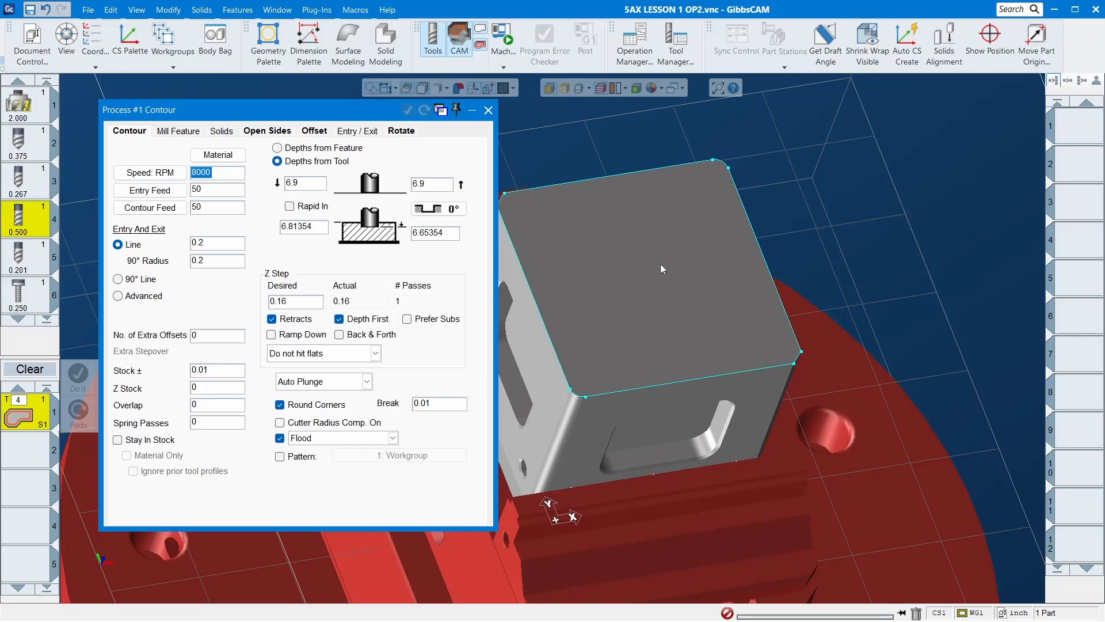
scroll(899, 258, "down", 3)
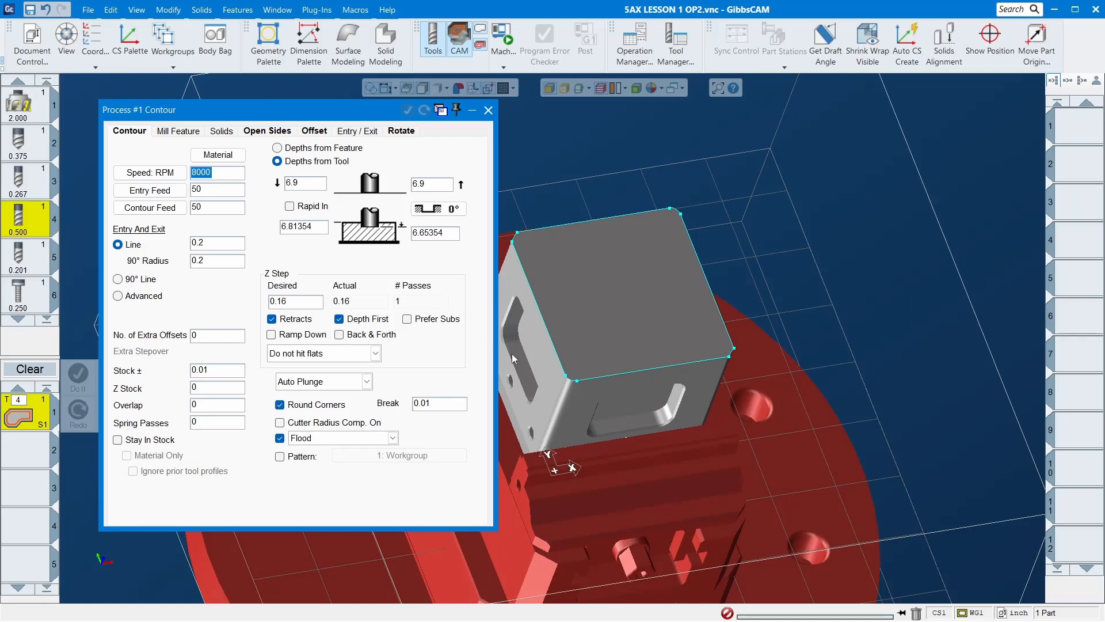
double_click(316, 228)
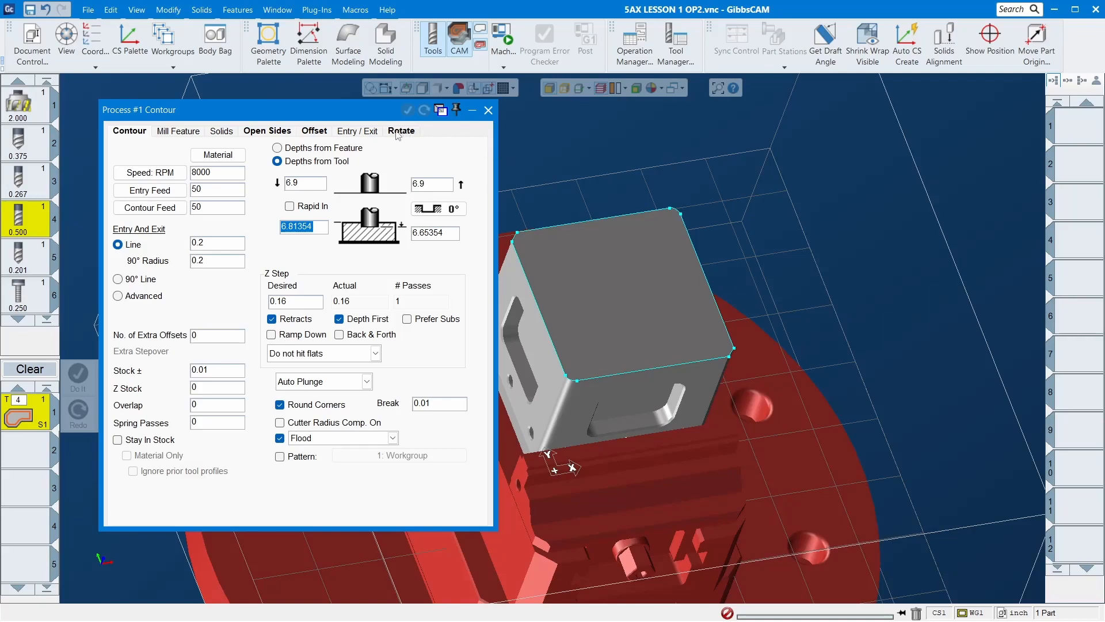
left_click_drag(384, 112, 338, 109)
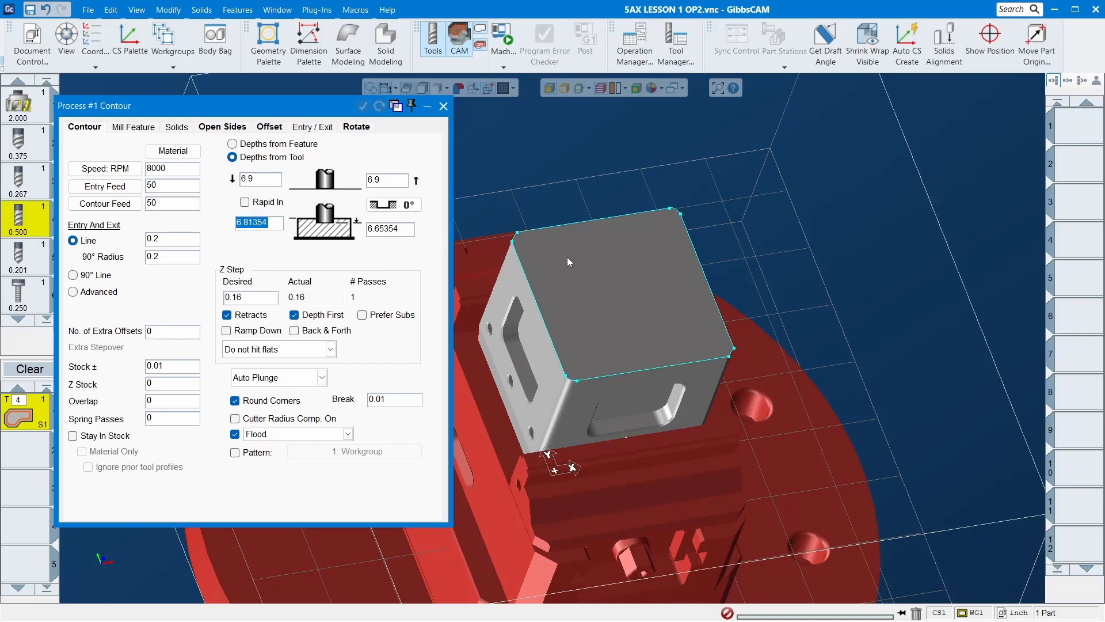
scroll(824, 292, "down", 4)
left_click_drag(497, 211, 605, 435)
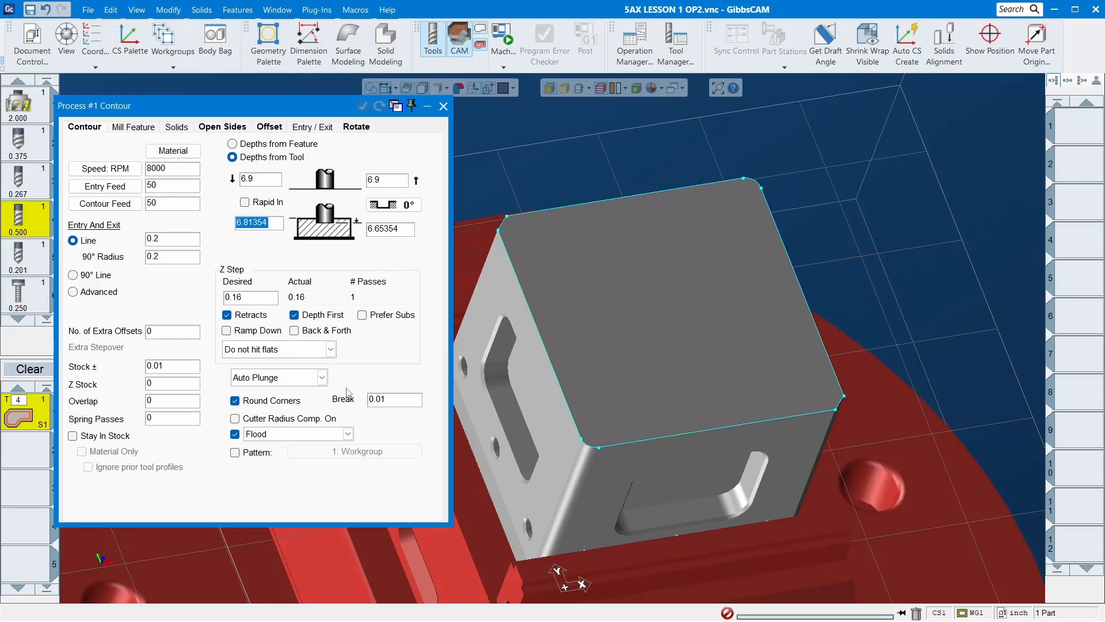
double_click(279, 221)
left_click(575, 261, "alt")
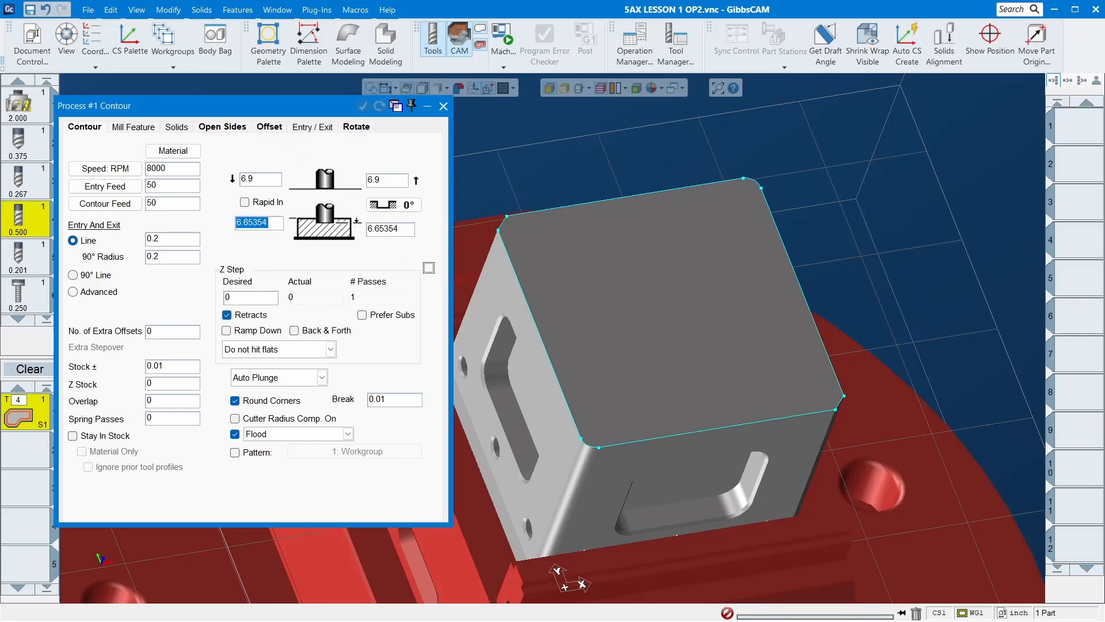
left_click(277, 224)
type("+.16")
key("Tab")
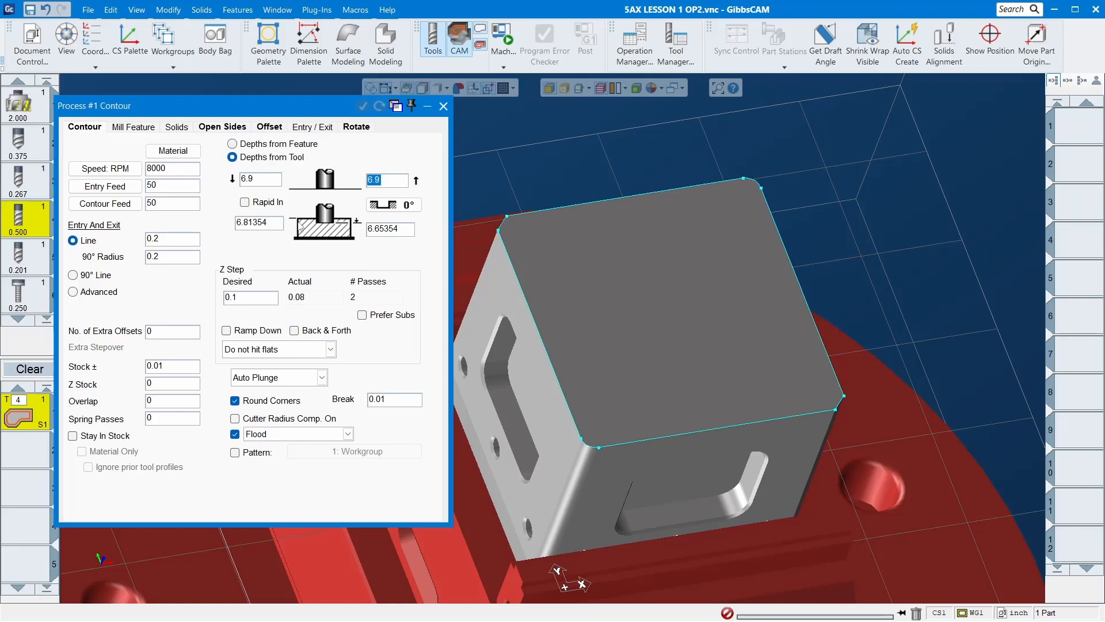
Check the contour depths, pick the top-face edge beside the slotted side as the start, and create the contour operation
double_click(259, 223)
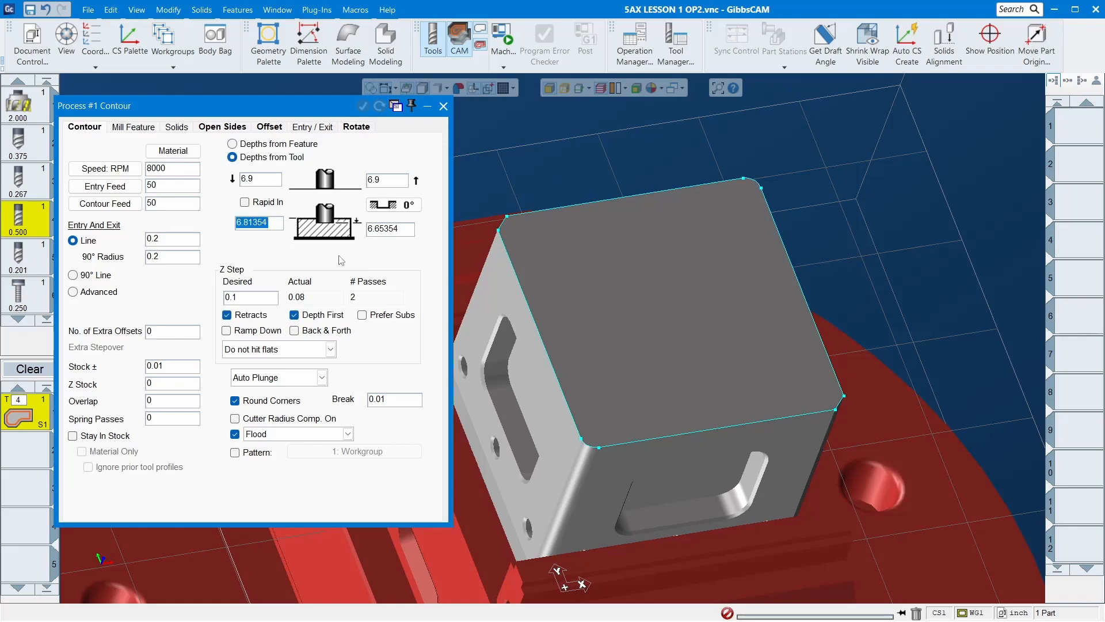
key("Tab")
double_click(387, 184)
double_click(392, 230)
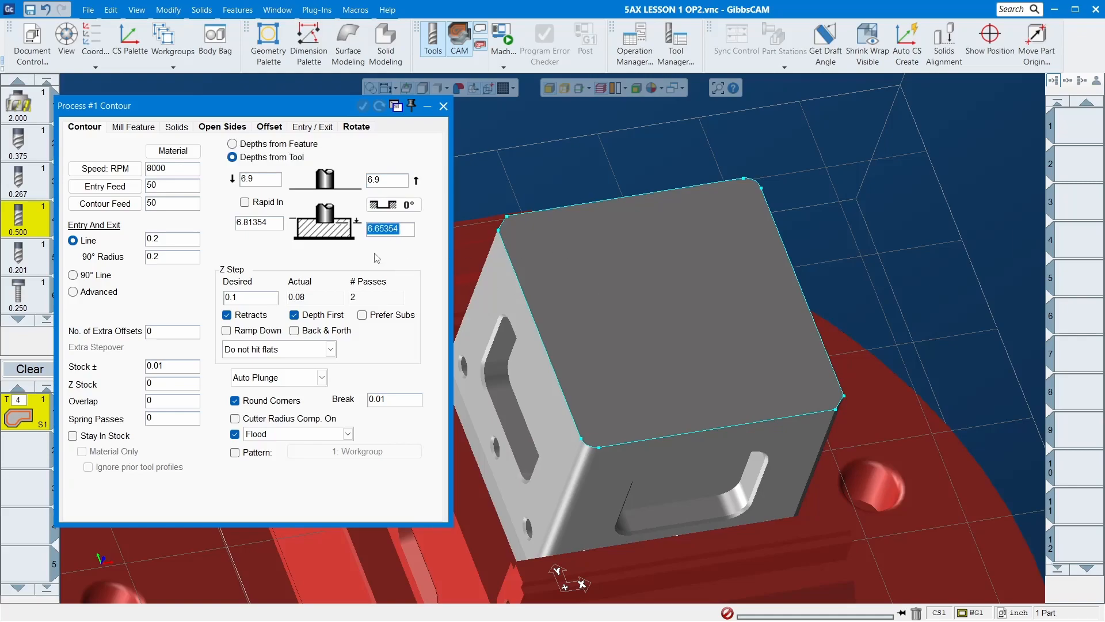
left_click(540, 336)
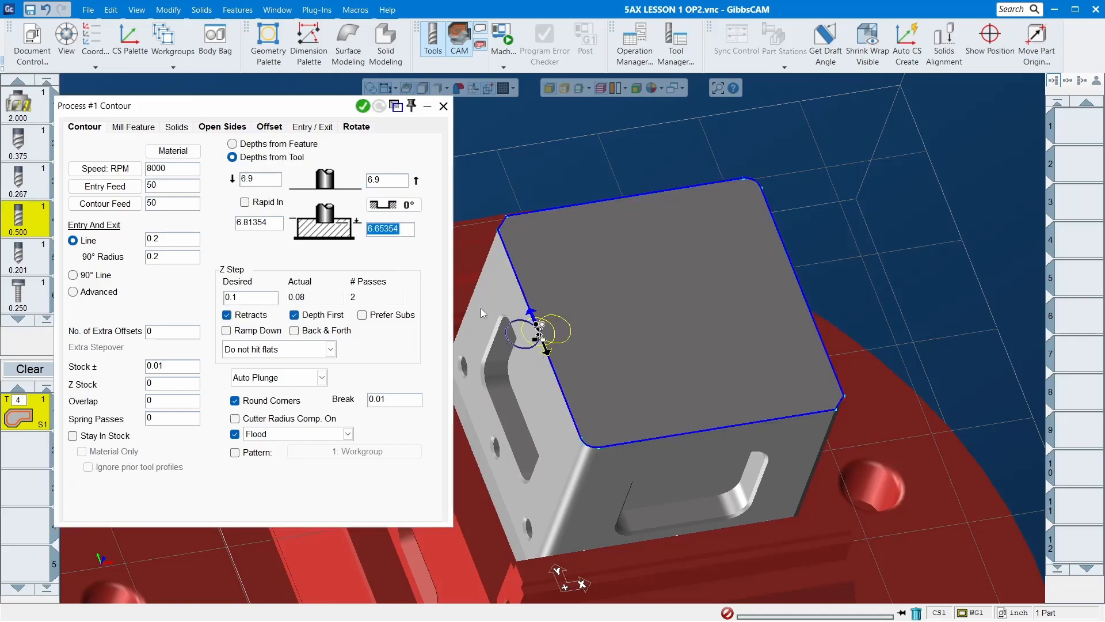
left_click(363, 107)
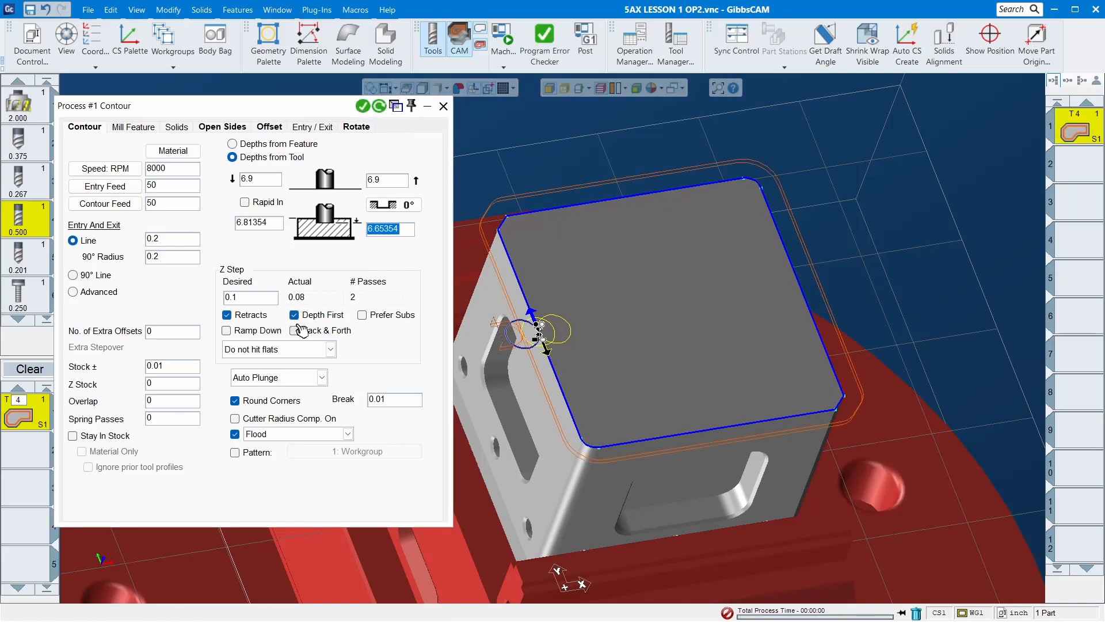
Set the contour's desired Z step to 1, regenerate the toolpath and close the process dialog
double_click(174, 171)
double_click(174, 188)
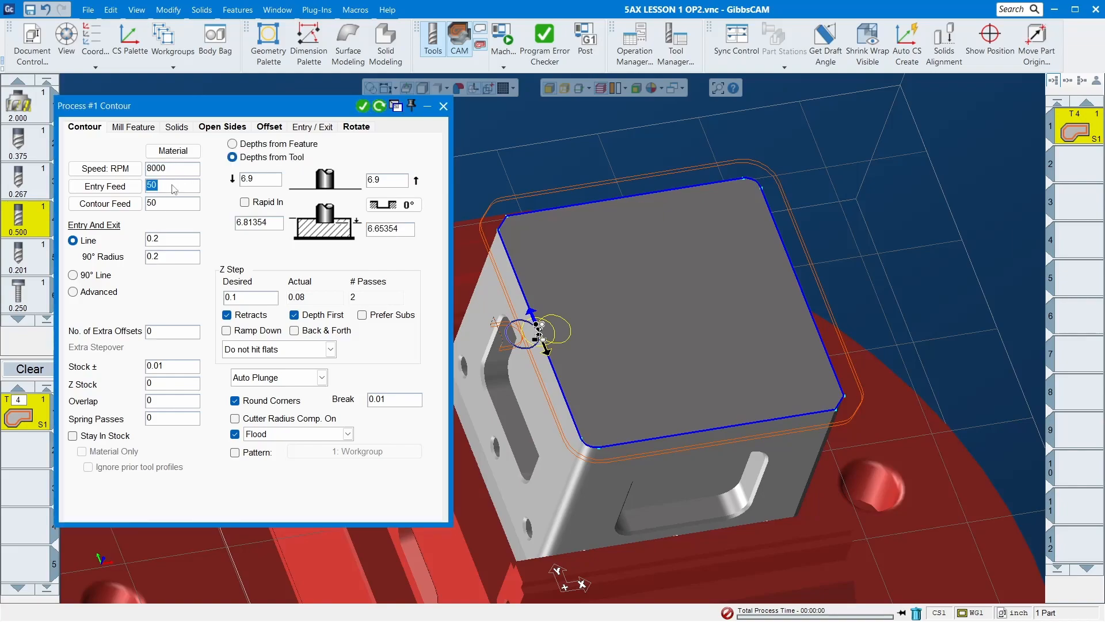
double_click(178, 367)
double_click(258, 300)
type("1")
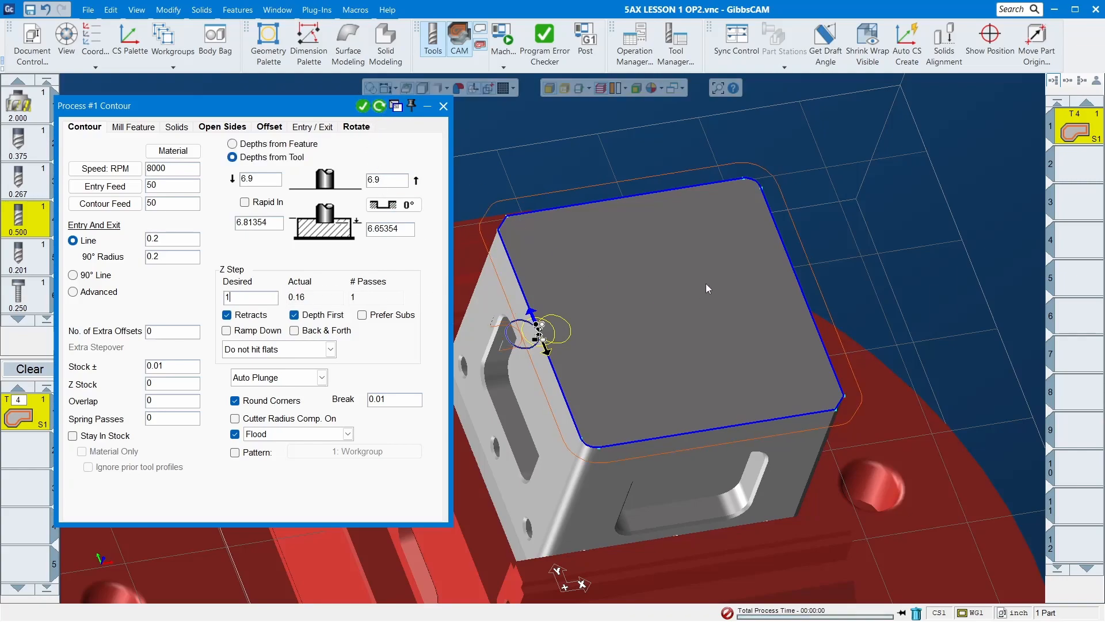
left_click(444, 106)
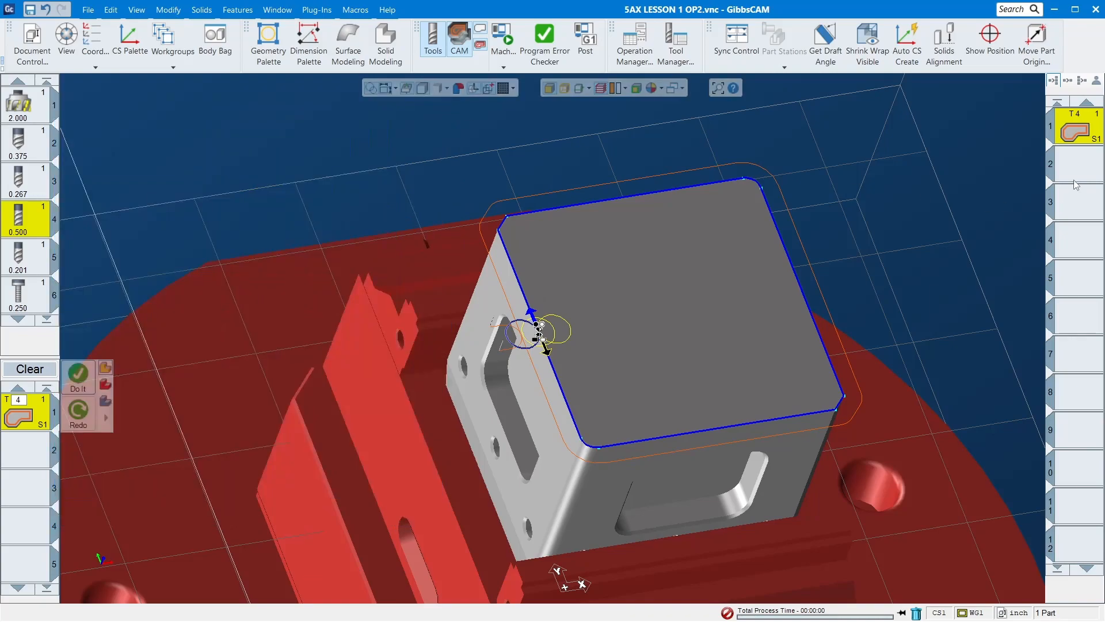
Select operation slot 2, clear the process list and create a Roughing process with the 2.000 face mill
left_click(1077, 173)
left_click(29, 368)
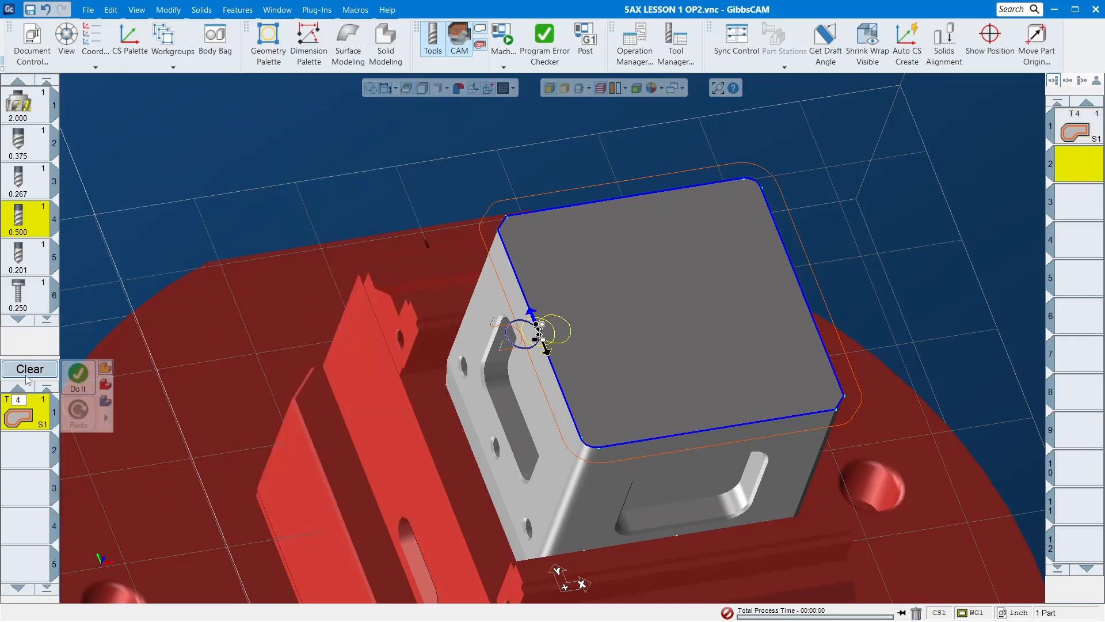
left_click_drag(18, 103, 51, 419)
left_click(190, 328)
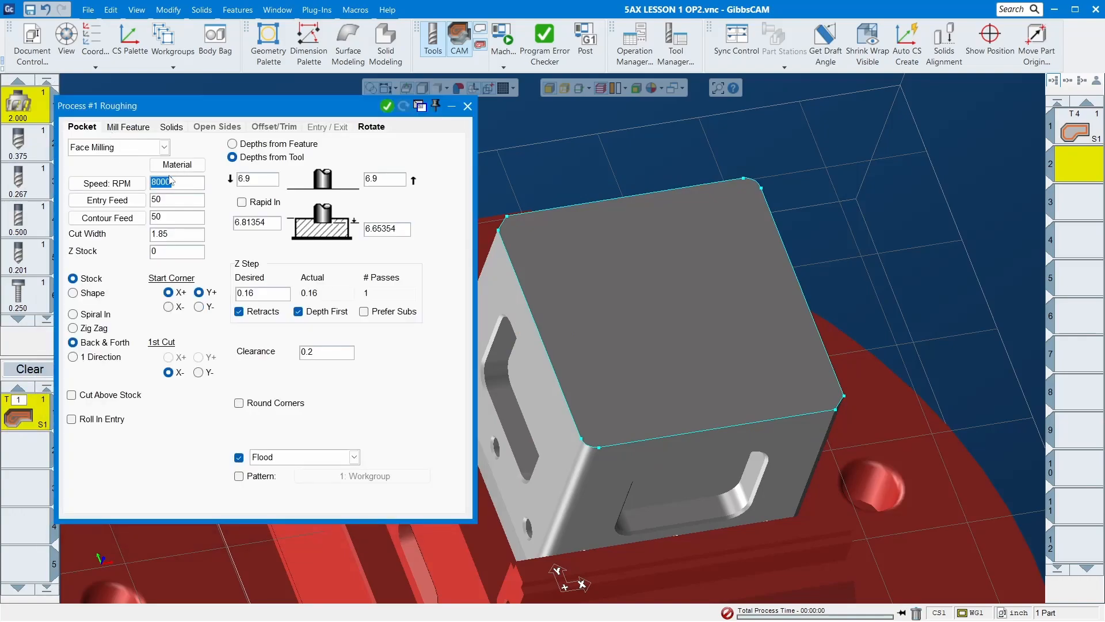
Set the face milling entry feed and contour feed to 70 and the Z stock to 0.01
key("Tab")
type("70")
key("Tab")
type("70")
key("Tab")
key("Tab")
type(".01")
key("Tab")
key("Tab")
key("Tab")
key("Tab")
key("Tab")
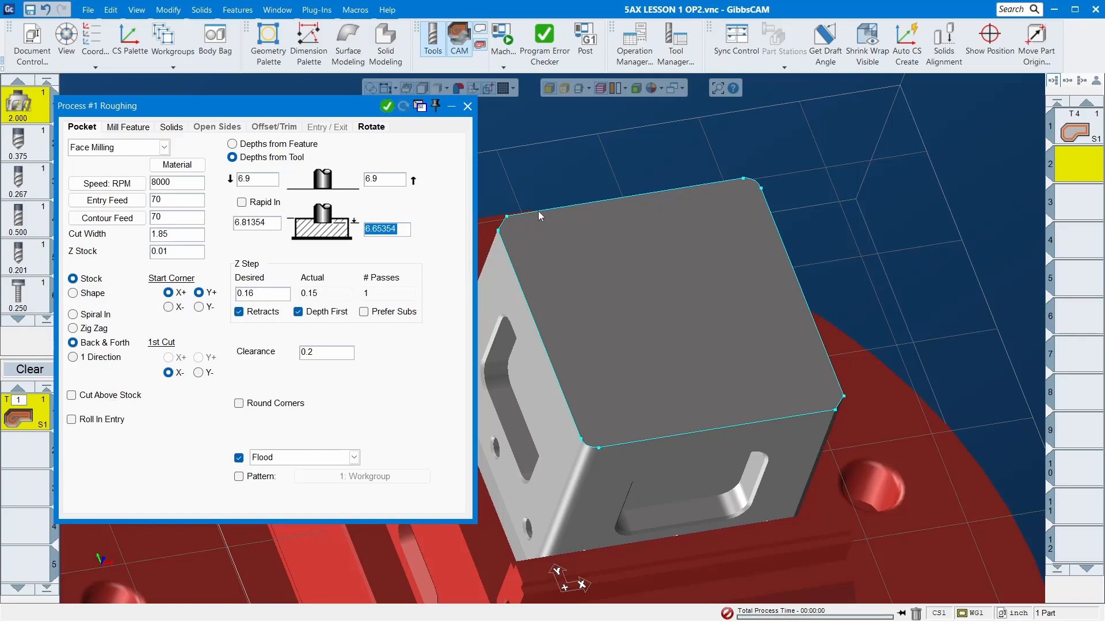
Set the desired Z step to 0.06, use the top-face outline as the Shape boundary and create the face milling operation
left_click(277, 292)
type("0.06")
key("Tab")
left_click(535, 209)
left_click(73, 293)
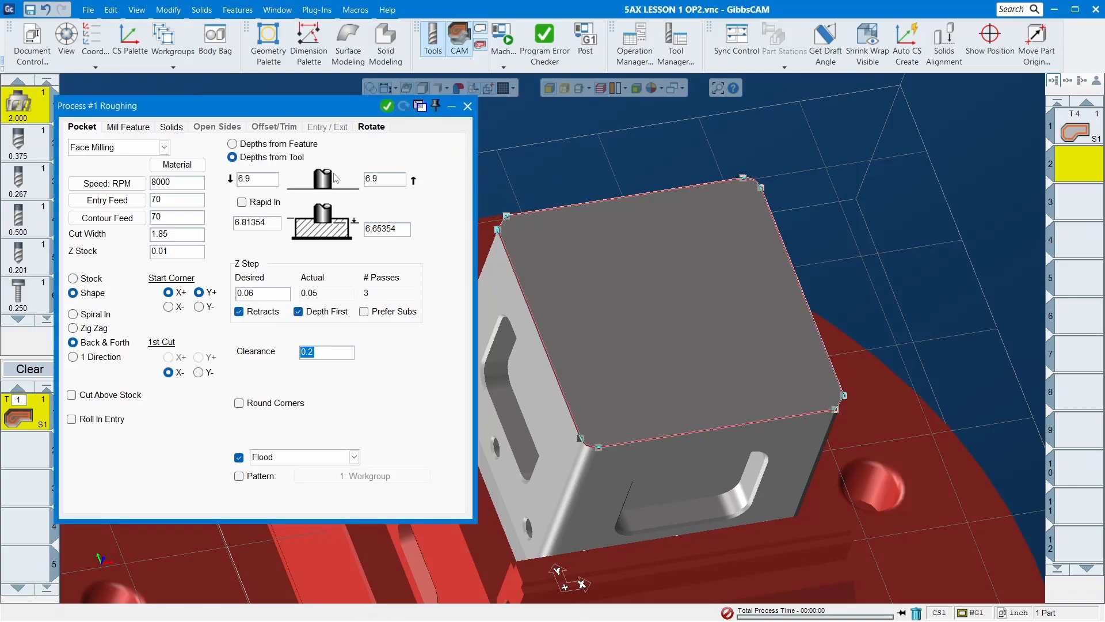
left_click(403, 105)
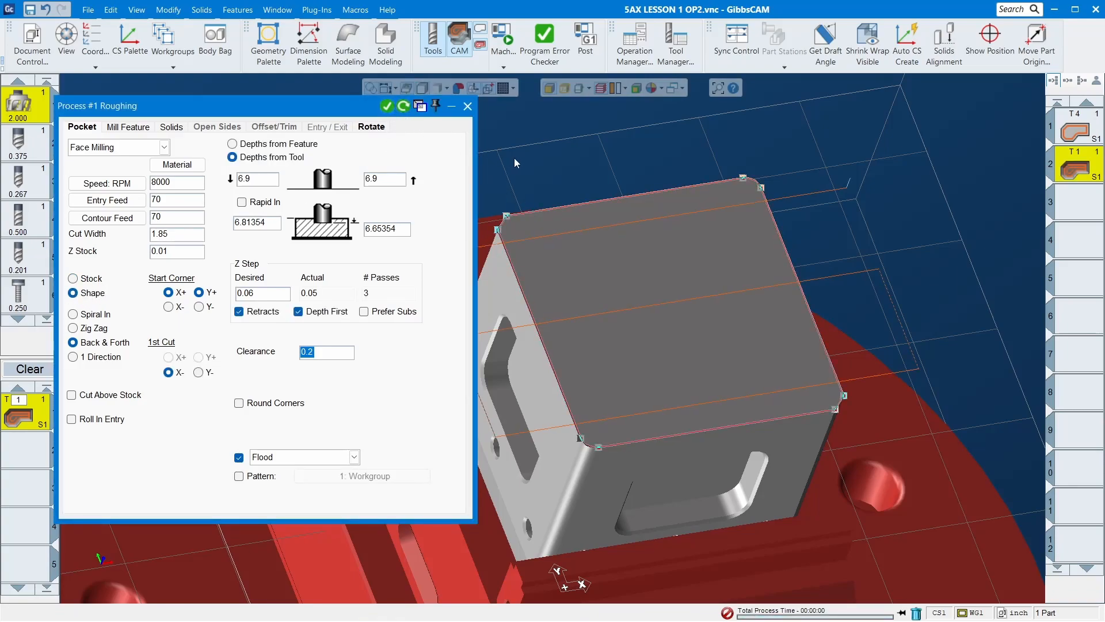
Create a finish face milling operation with Z stock 0 and a desired Z step of 1, and close the process dialog
scroll(706, 294, "down", 3)
middle_click_drag(688, 380, 952, 115)
left_click(90, 397)
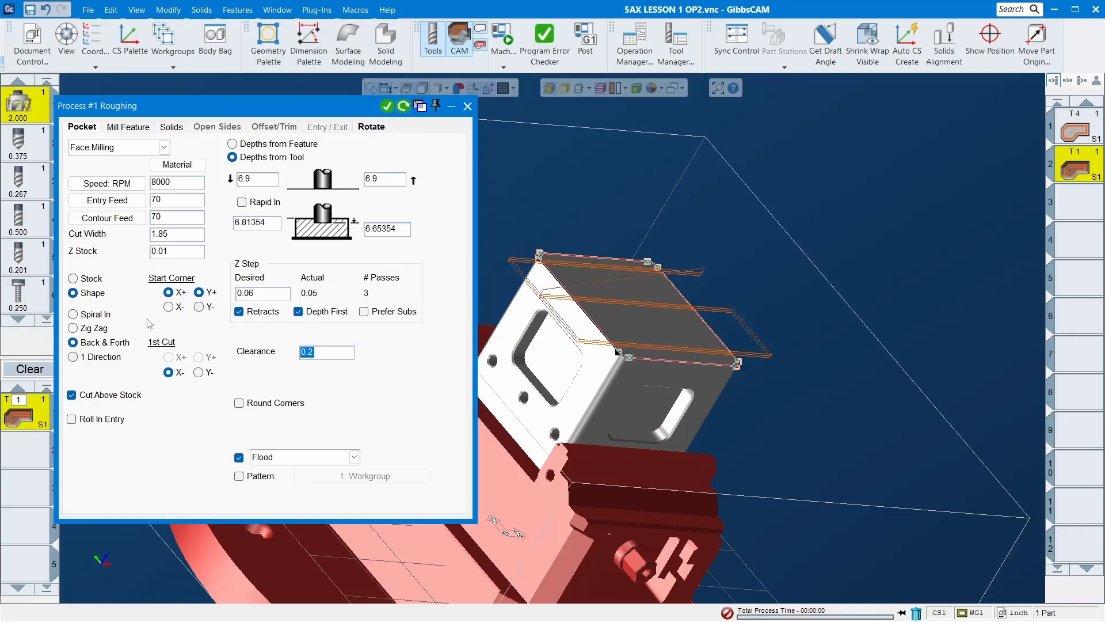
left_click(72, 396)
double_click(180, 254)
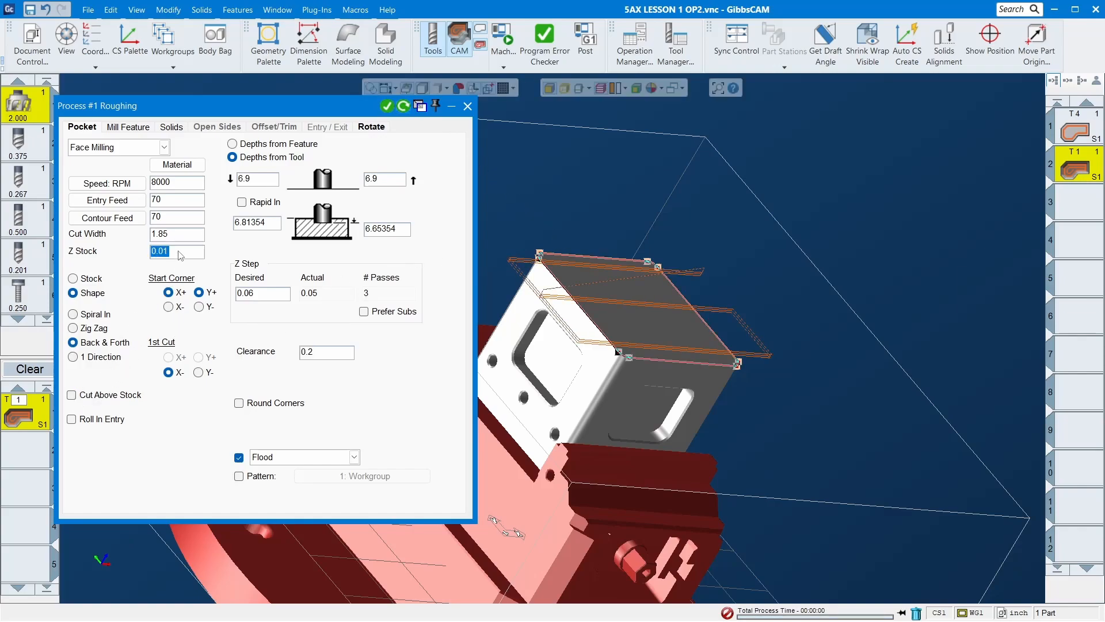
type("0")
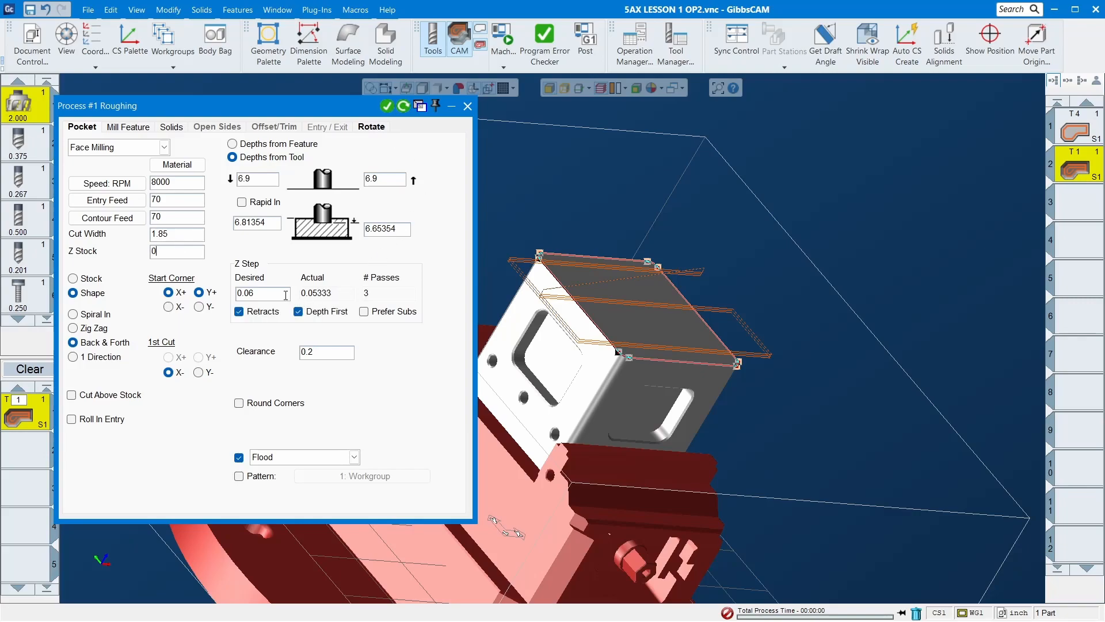
double_click(266, 294)
type("1")
key("Tab")
left_click(387, 106)
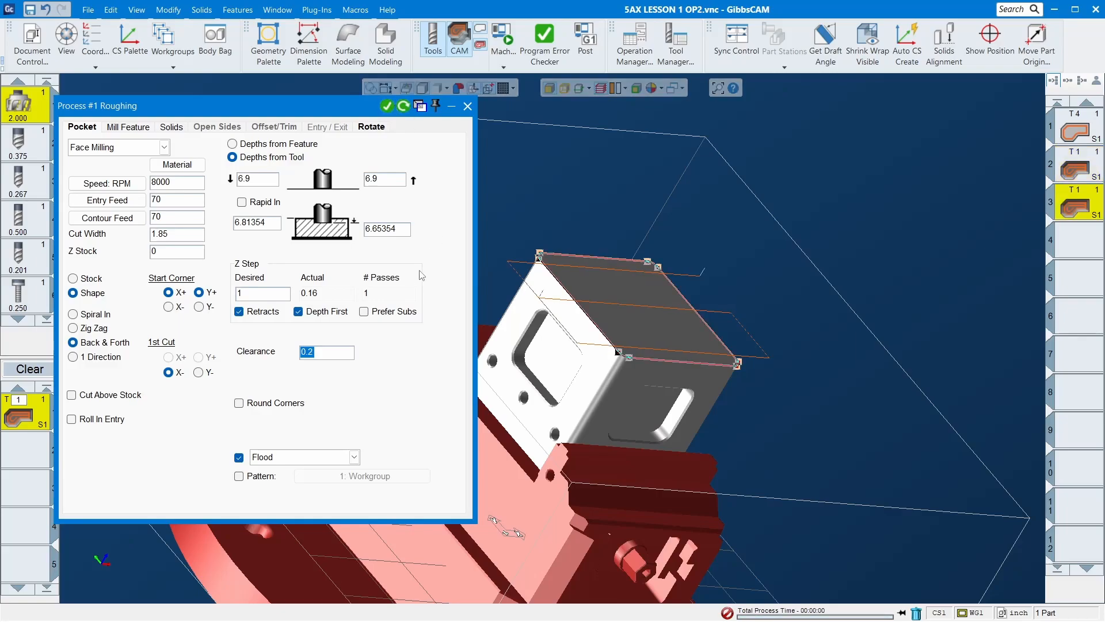
left_click(467, 106)
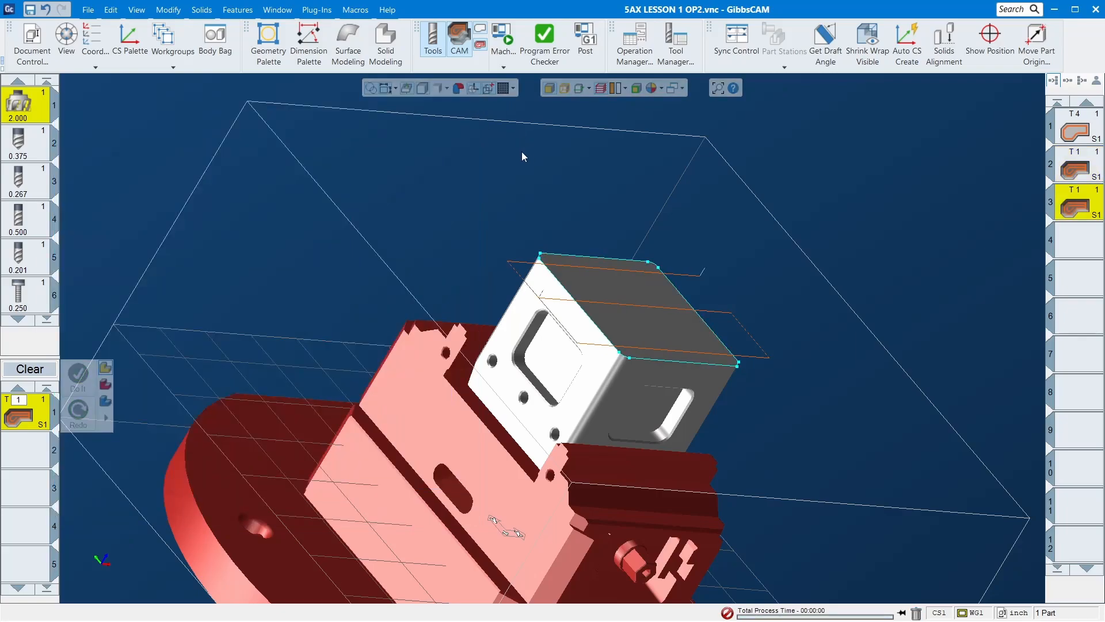
Load the first contour operation's process, assign it the 0.250 tool in position 8 and set the spindle speed to 5000 RPM
middle_click_drag(282, 251, 369, 472)
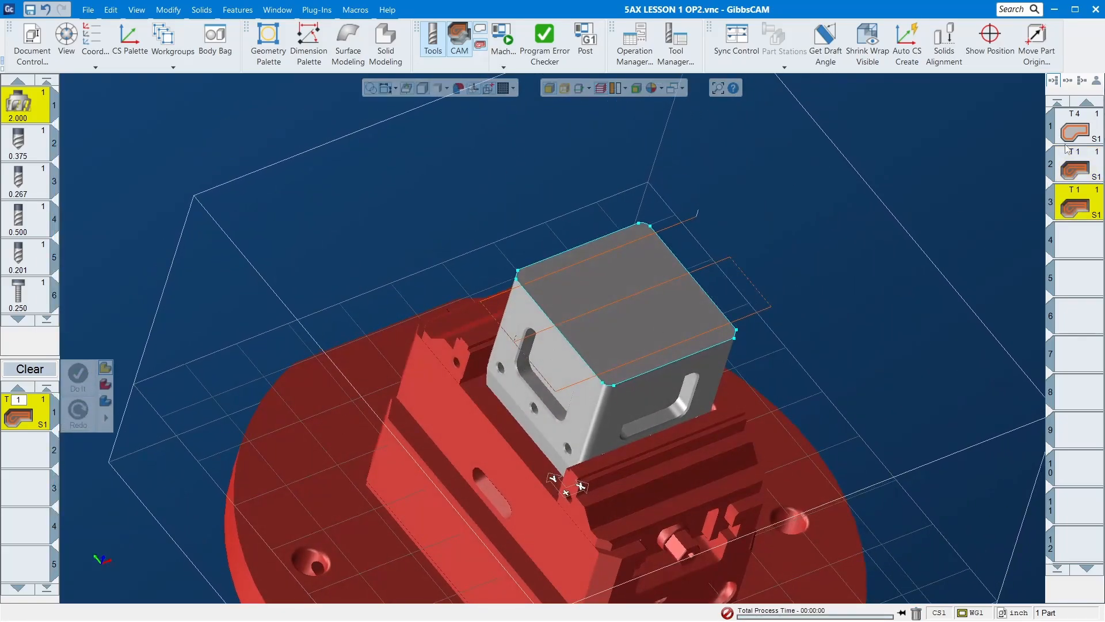
double_click(1076, 127)
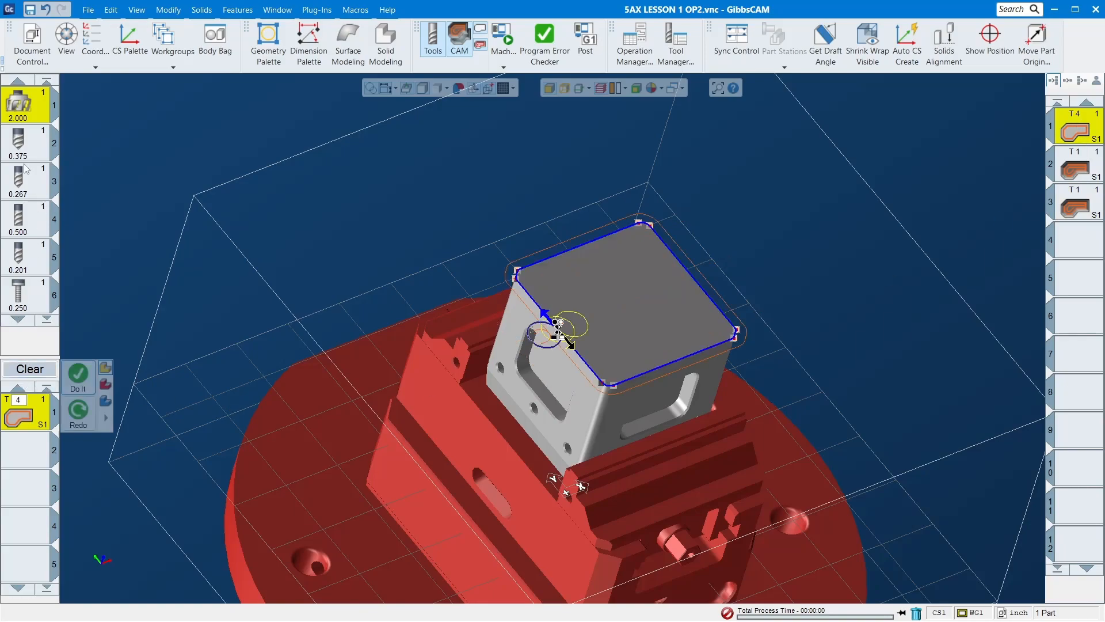
scroll(29, 236, "down", 4)
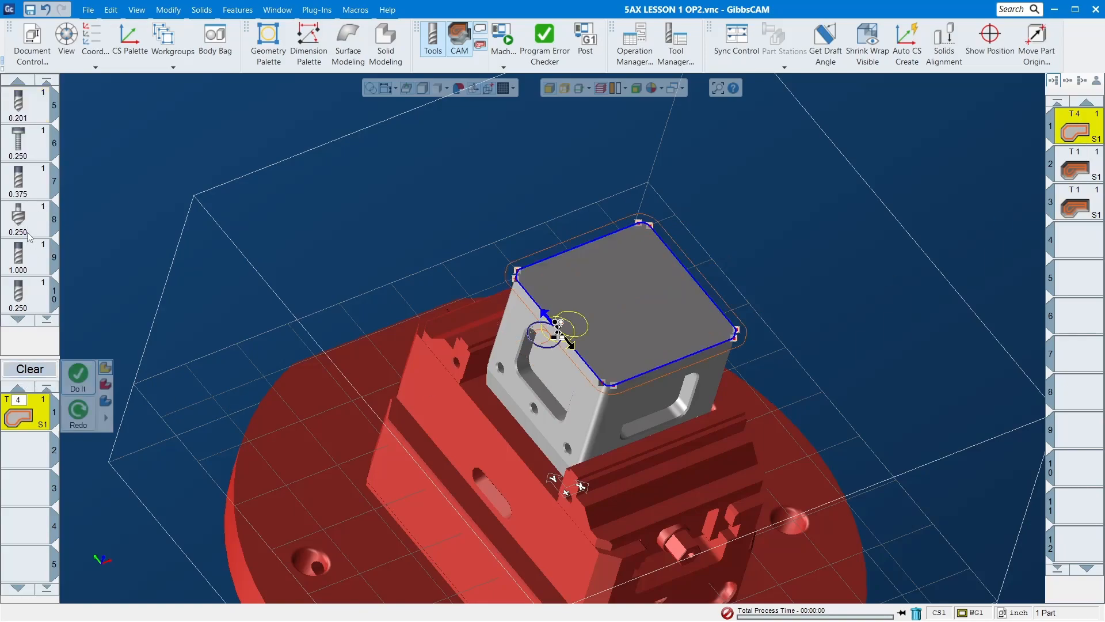
left_click_drag(27, 228, 29, 415)
type("5000")
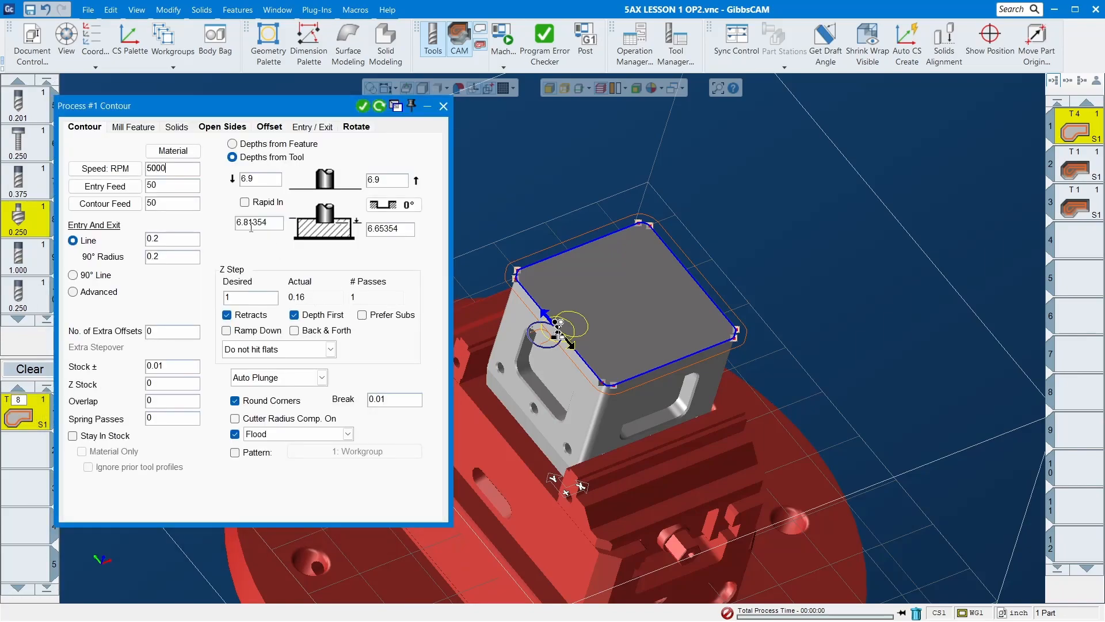
Set the contour process's entry feed and contour feed to 40 and its stock to -0.01
key("Tab")
type("40")
key("Tab")
key("Tab")
key("Tab")
key("Tab")
type("-.0")
key("Tab")
key("Tab")
key("Tab")
key("Tab")
key("Tab")
key("Tab")
key("Tab")
Lower the contour's final depth by 0.1 to 6.55354 and create the edge-breaking contour as operation 4
left_click(407, 231)
type("-.1")
key("Tab")
left_click(363, 108)
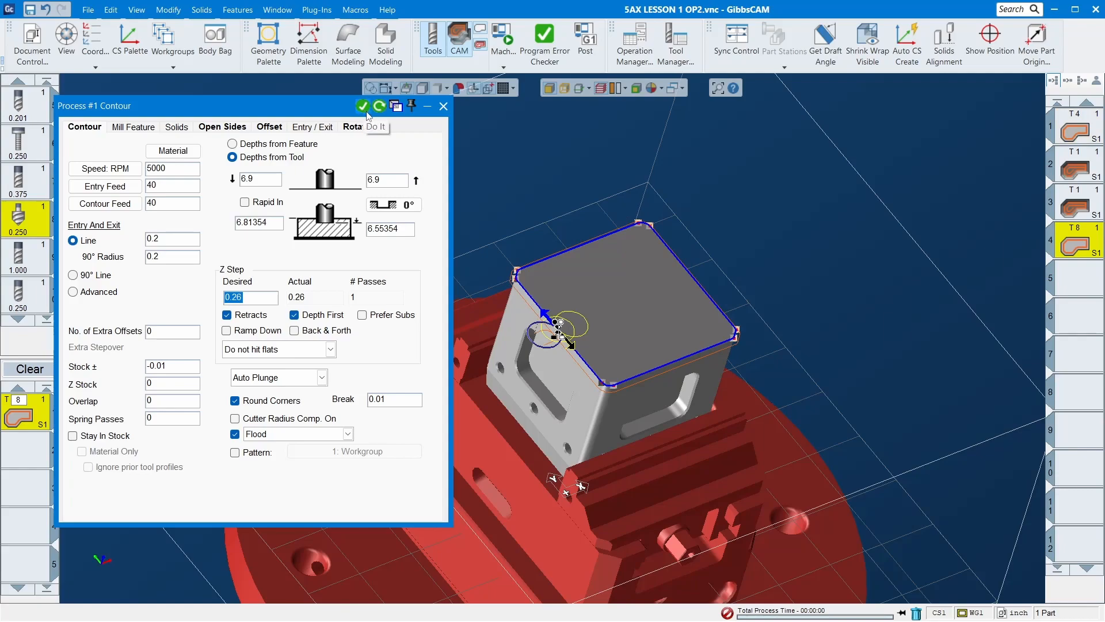
Change the part solid's body type to stock and deselect it
left_click(625, 308)
right_click(625, 309)
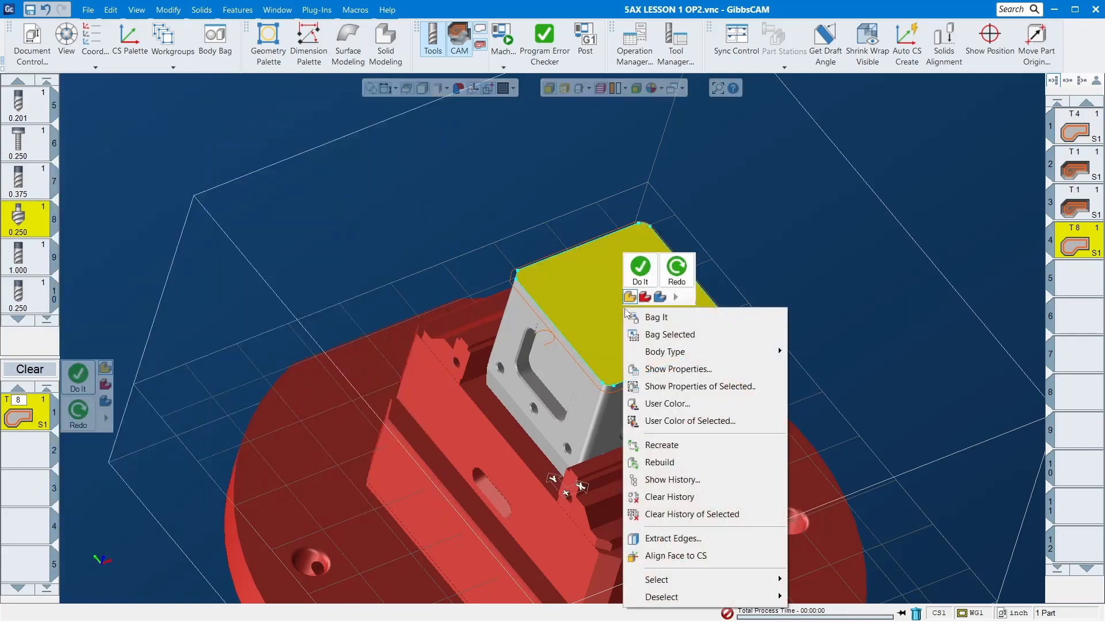
mouse_move(743, 351)
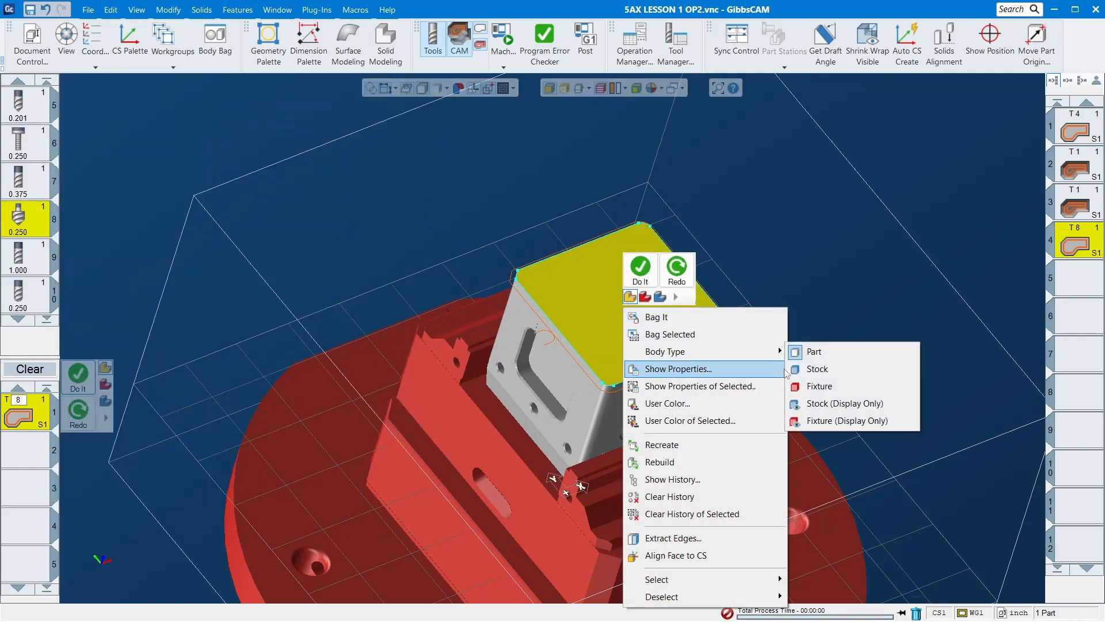
left_click(844, 403)
left_click(860, 316)
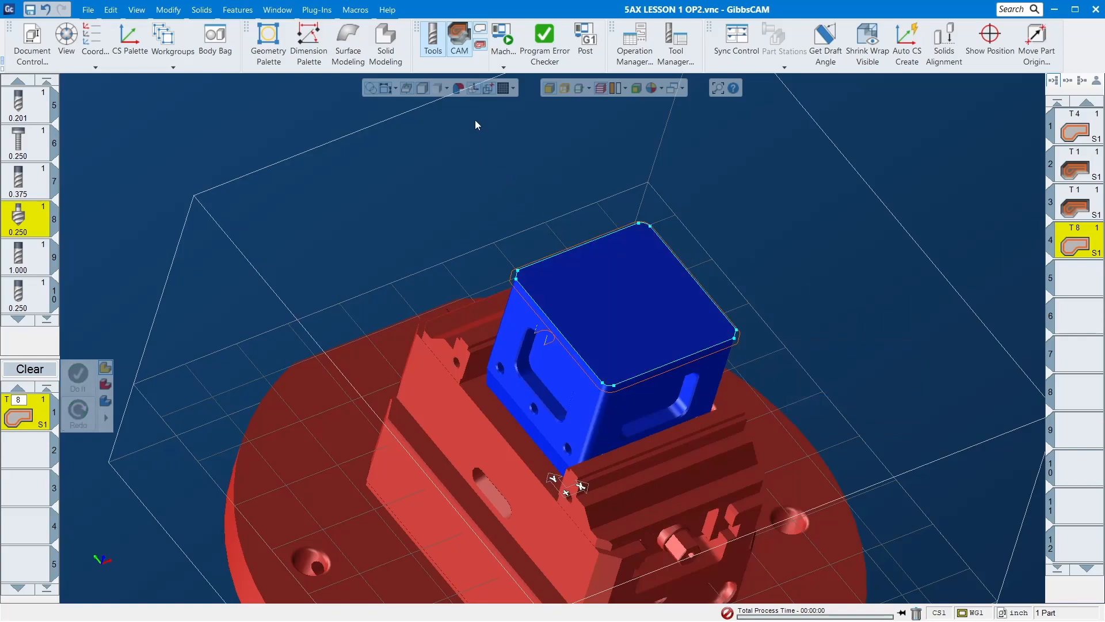
Run Op Sim at reduced speed, check the finished top edges up close and close the simulation
left_click(504, 67)
left_click(521, 89)
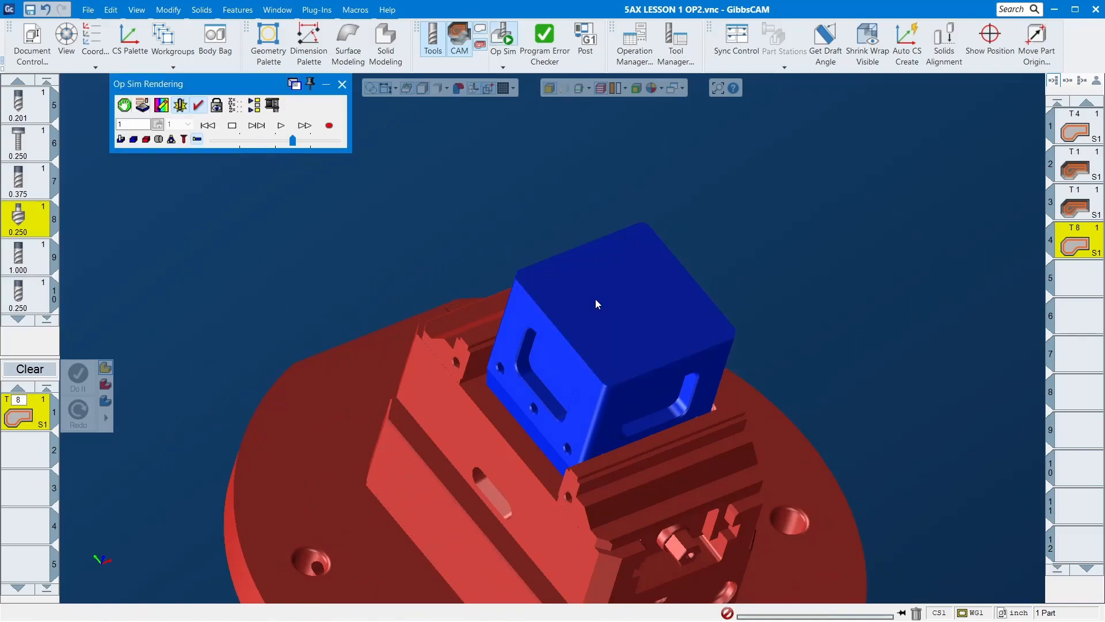
left_click_drag(223, 143, 239, 143)
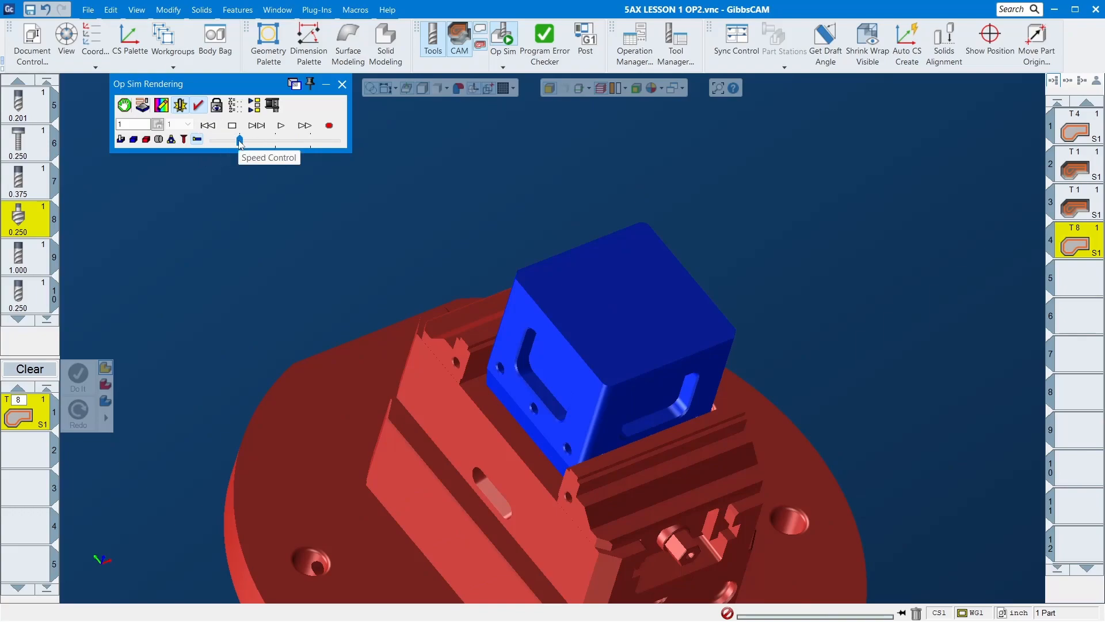
left_click(281, 126)
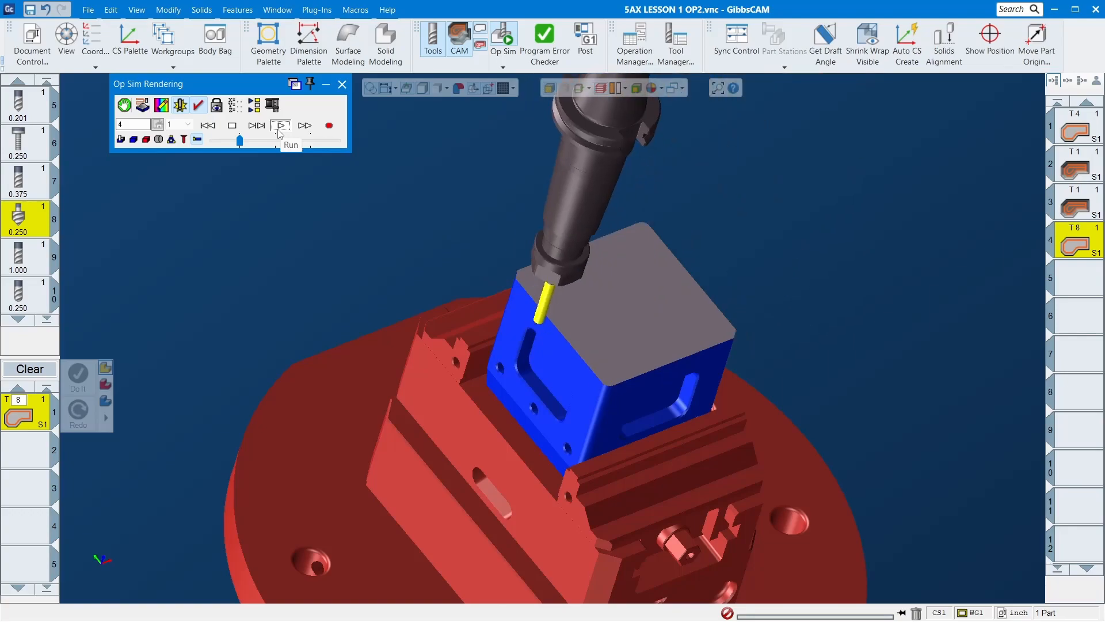
left_click_drag(447, 270, 661, 415)
middle_click_drag(661, 387, 374, 176)
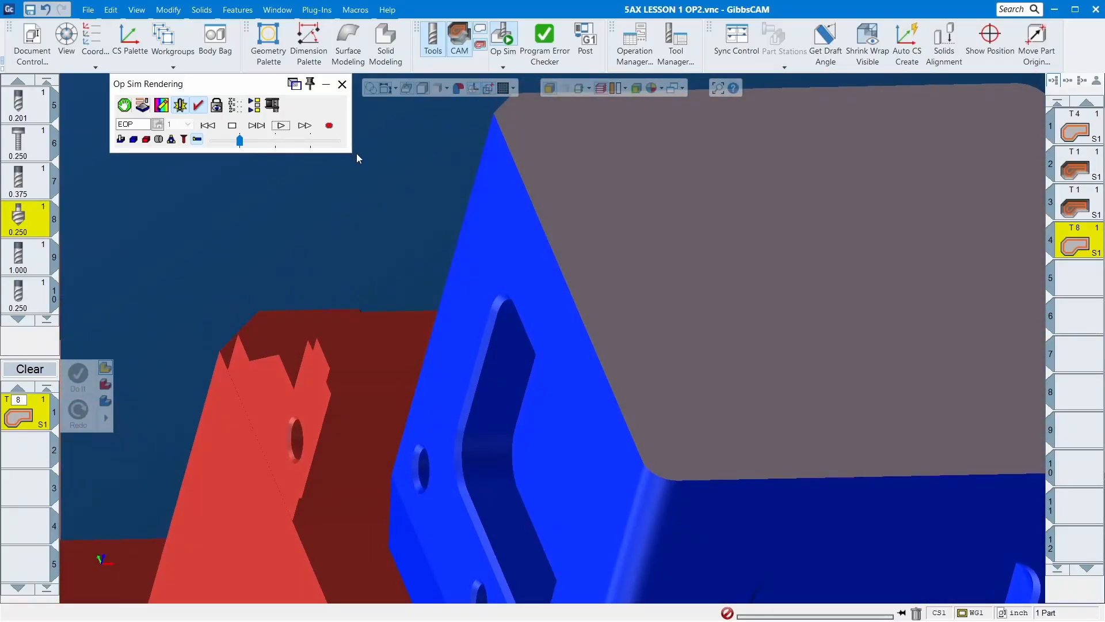
left_click(342, 84)
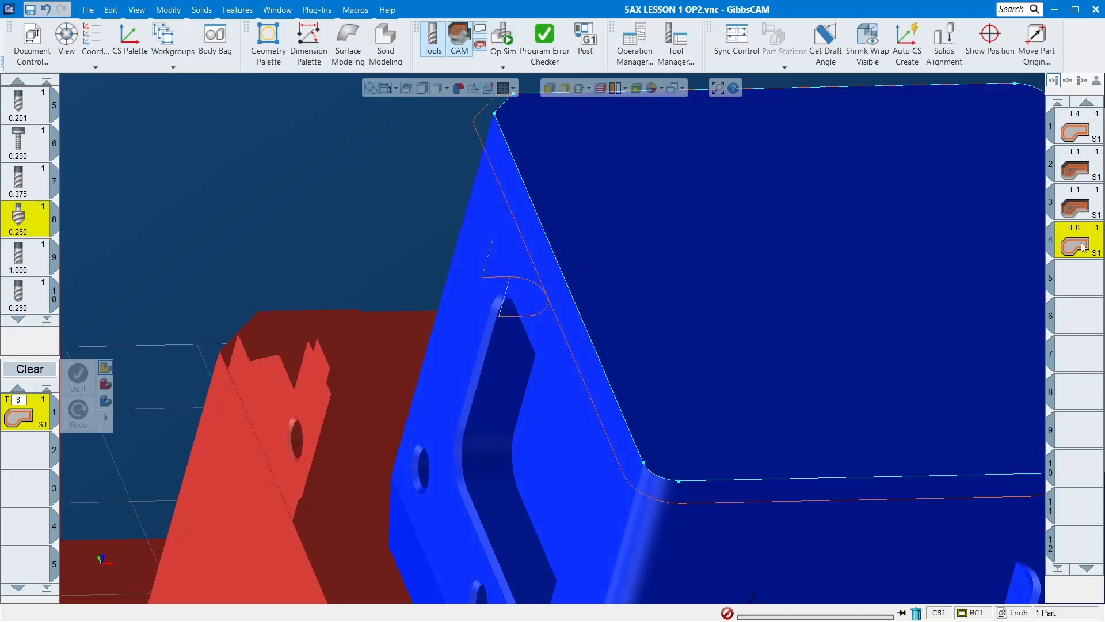
Set the surface depth of contour operation 4 to 6.65354 by picking it from the model, and regenerate the operation
left_click(570, 291)
middle_click_drag(825, 335, 982, 175)
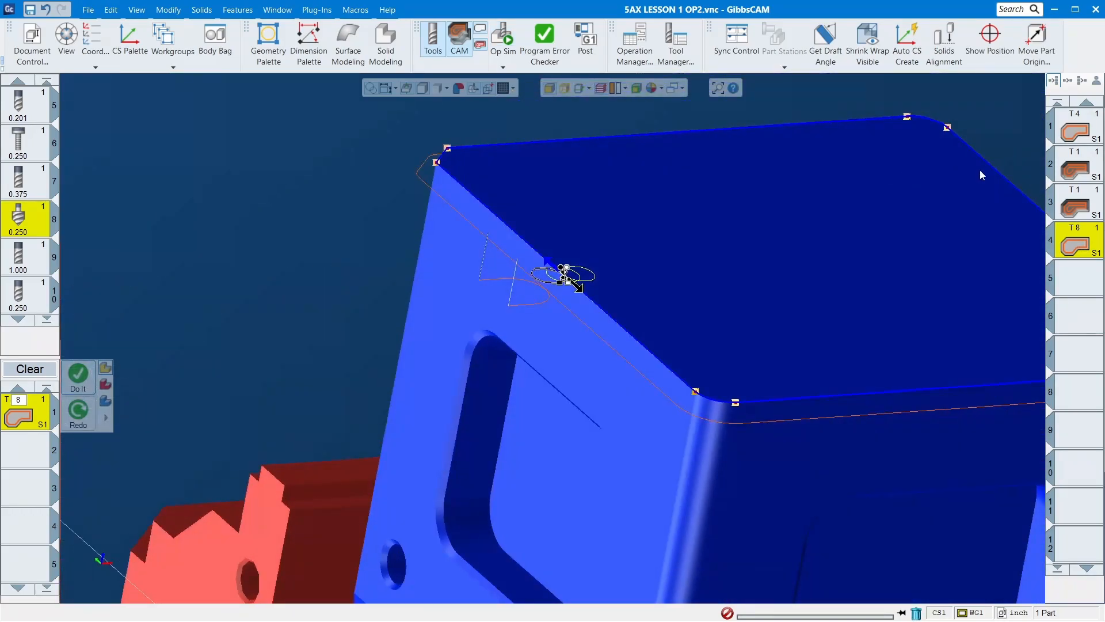
left_click(1078, 208)
middle_click_drag(978, 244, 646, 415)
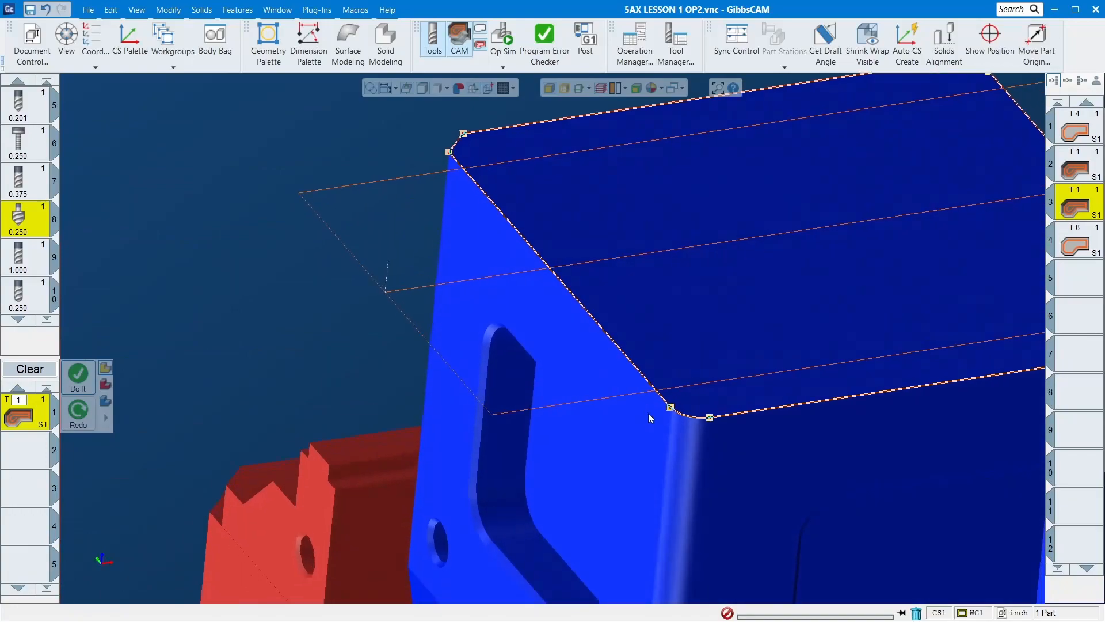
scroll(646, 415, "up", 1)
double_click(1092, 240)
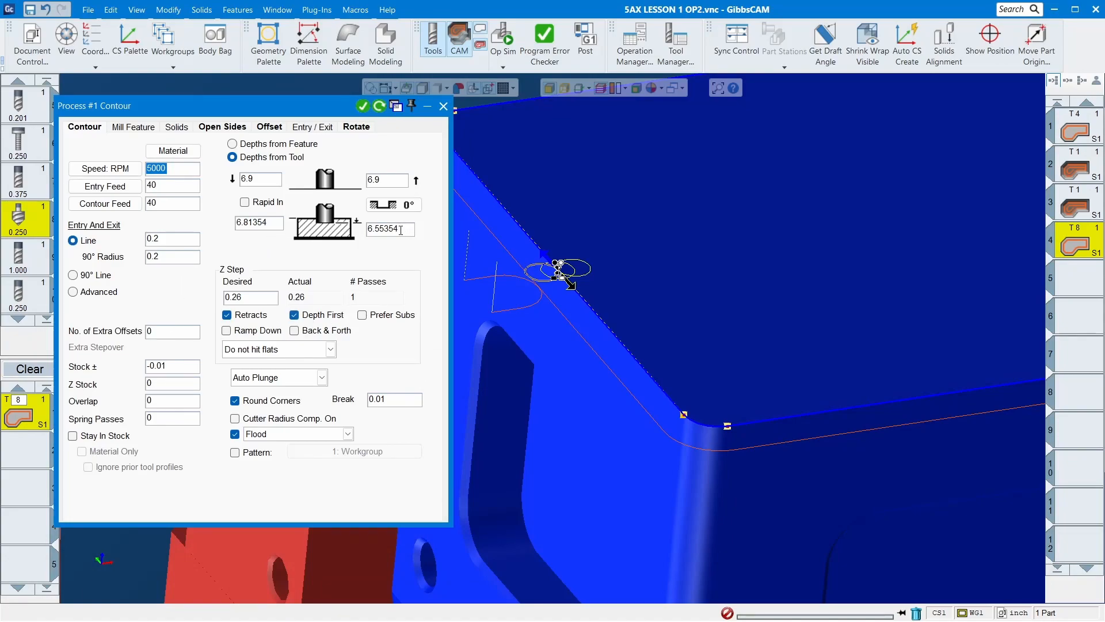
left_click(250, 223)
left_click(634, 223, "alt")
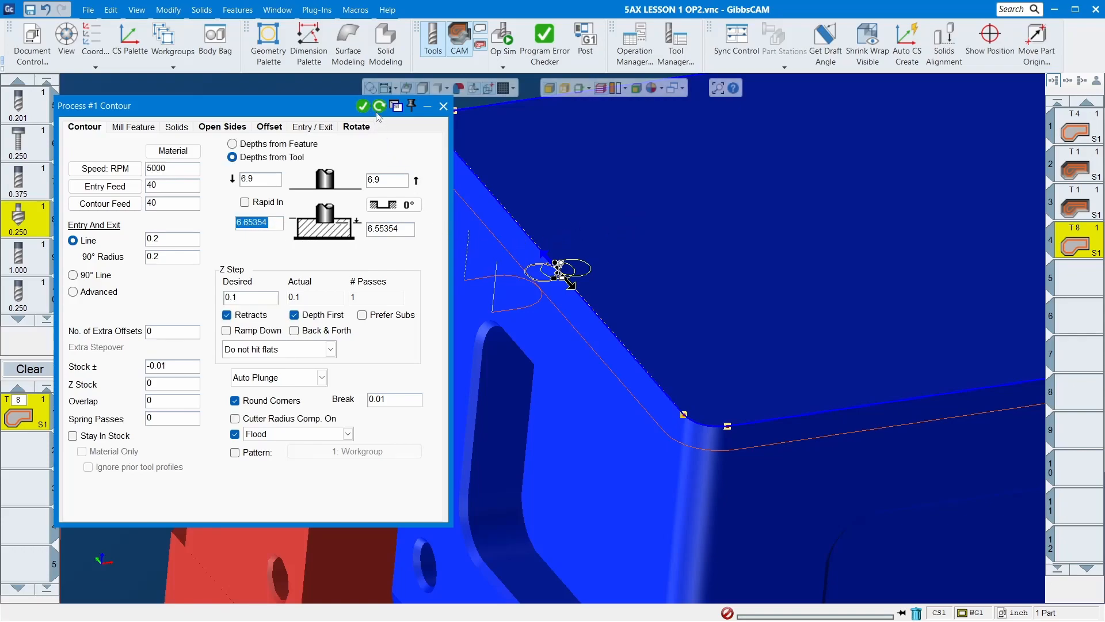
left_click(444, 106)
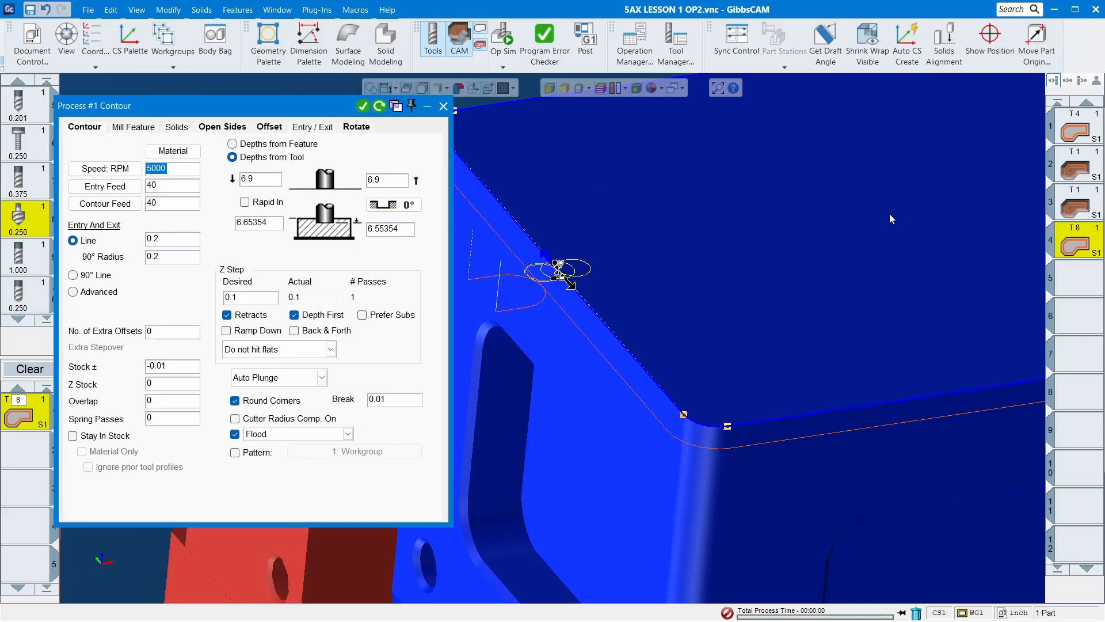
left_click(443, 106)
Rerun Op Sim to check the chamfered top edges, and save the part file
left_click(503, 46)
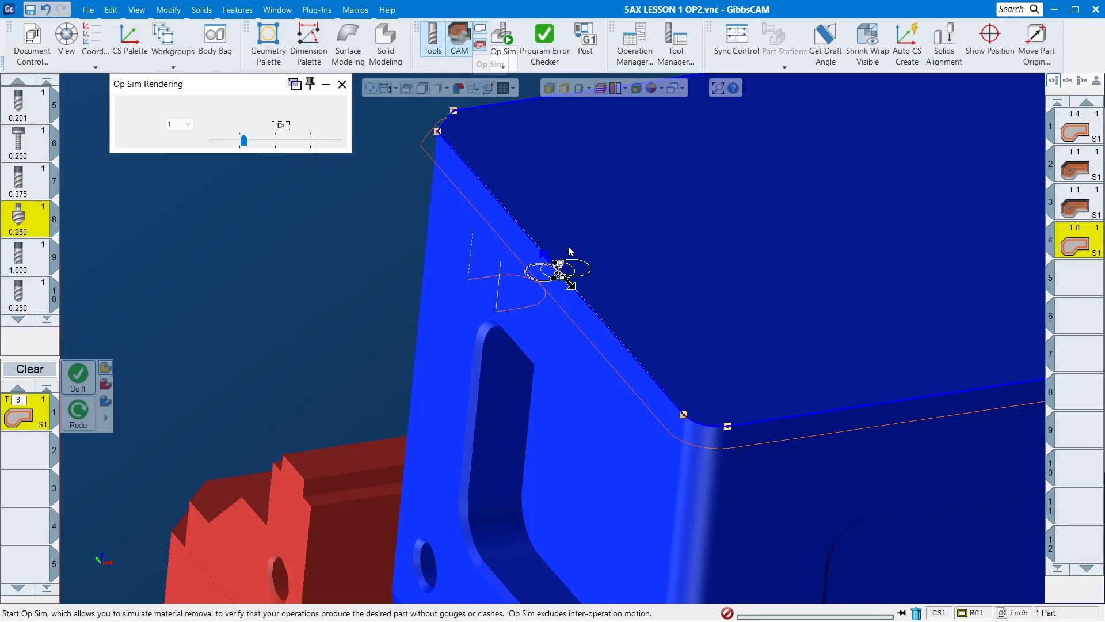
left_click(281, 124)
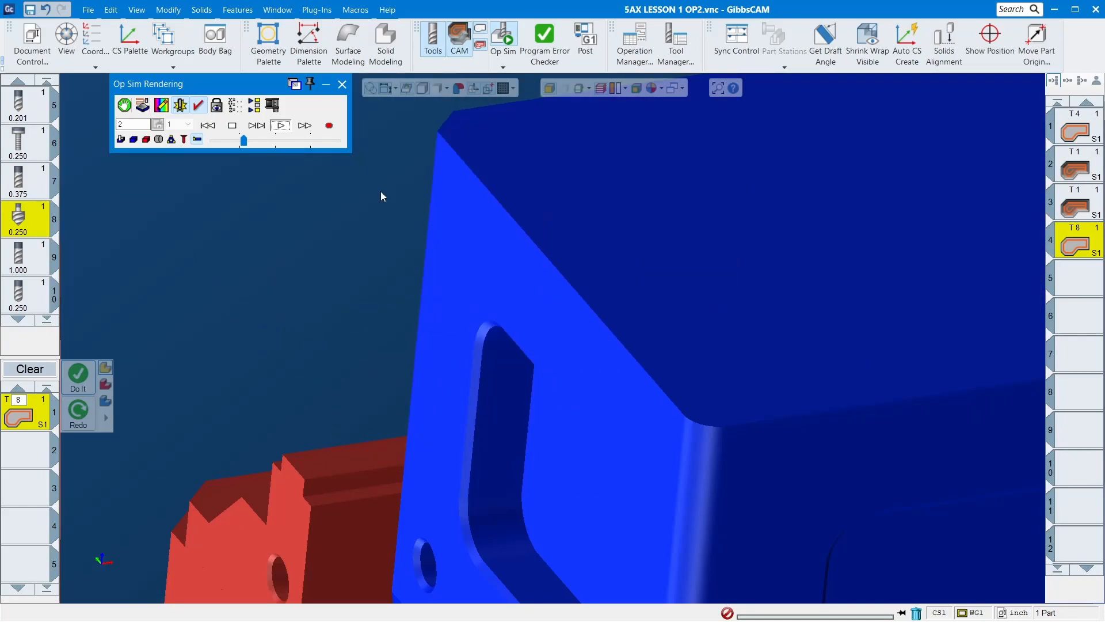
scroll(541, 293, "down", 3)
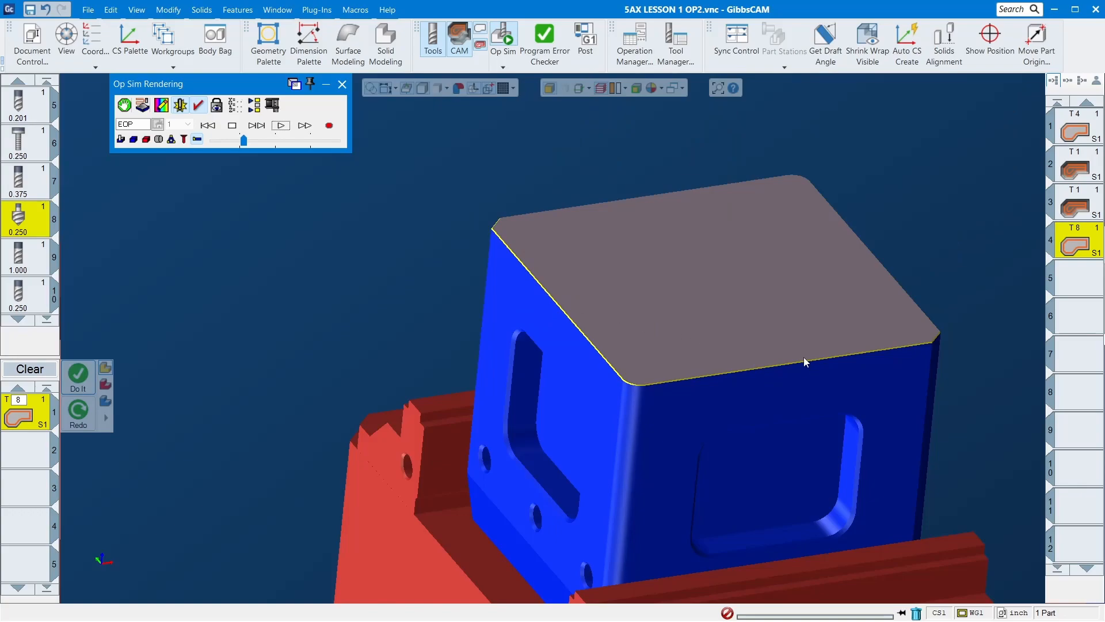
scroll(702, 349, "up", 3)
scroll(655, 387, "down", 5)
middle_click_drag(491, 330, 795, 189)
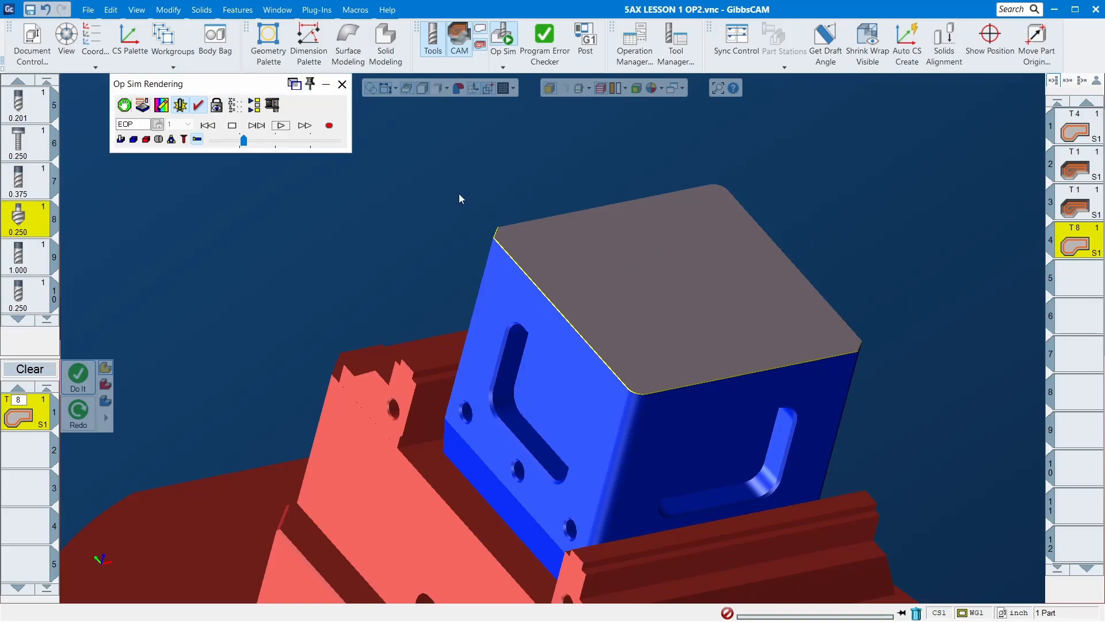
left_click(88, 9)
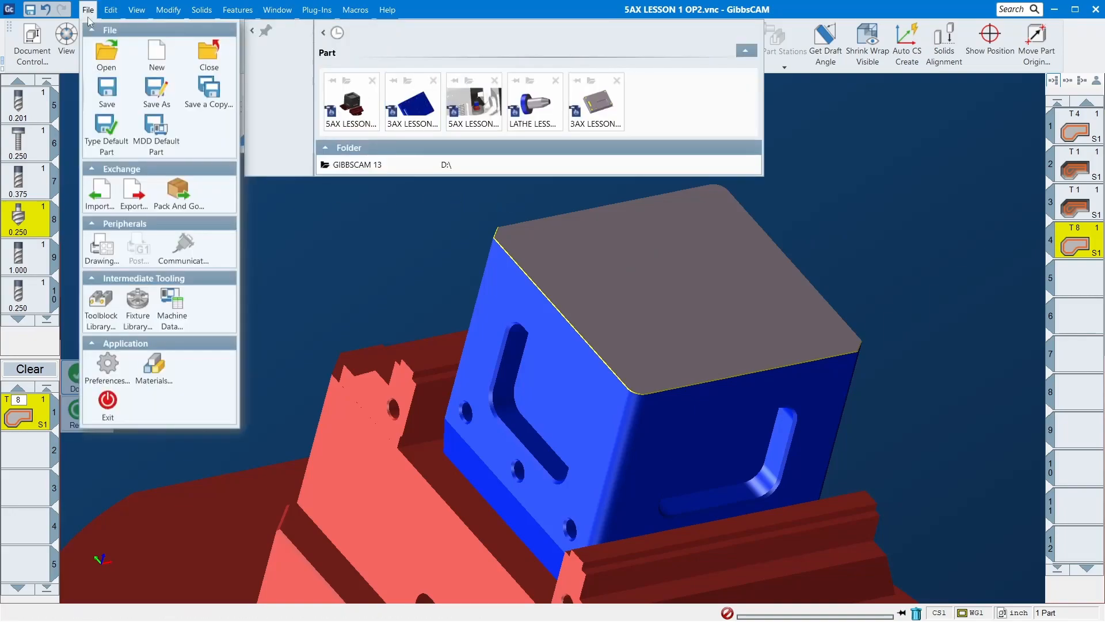
left_click(108, 92)
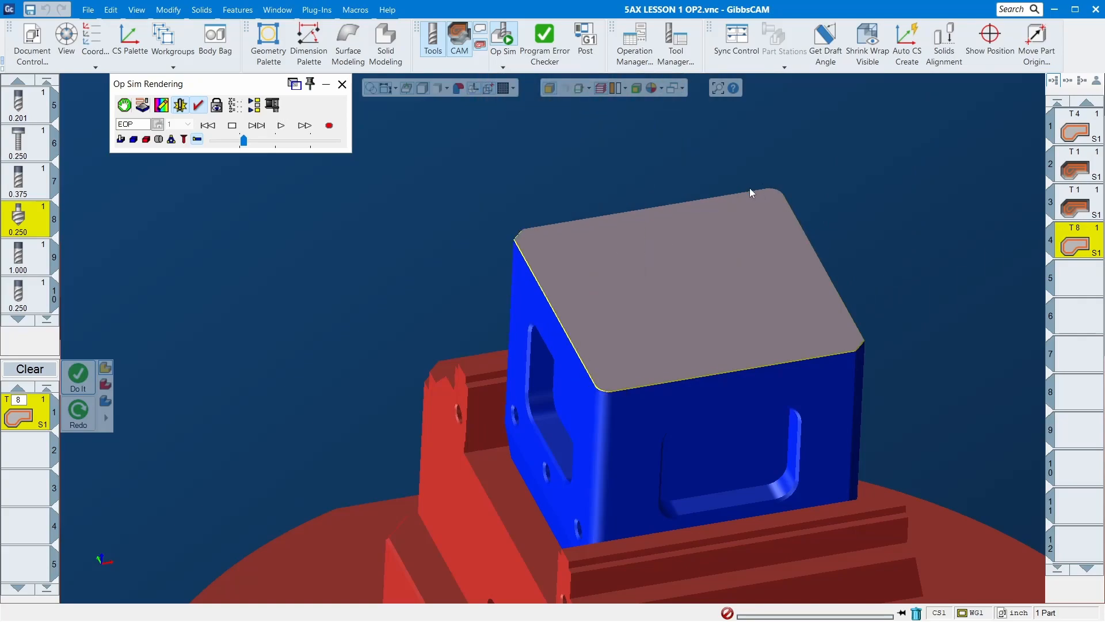
Examine the simulated part's faced top and chamfered edges in the vise from several angles
middle_click_drag(159, 266, 602, 317)
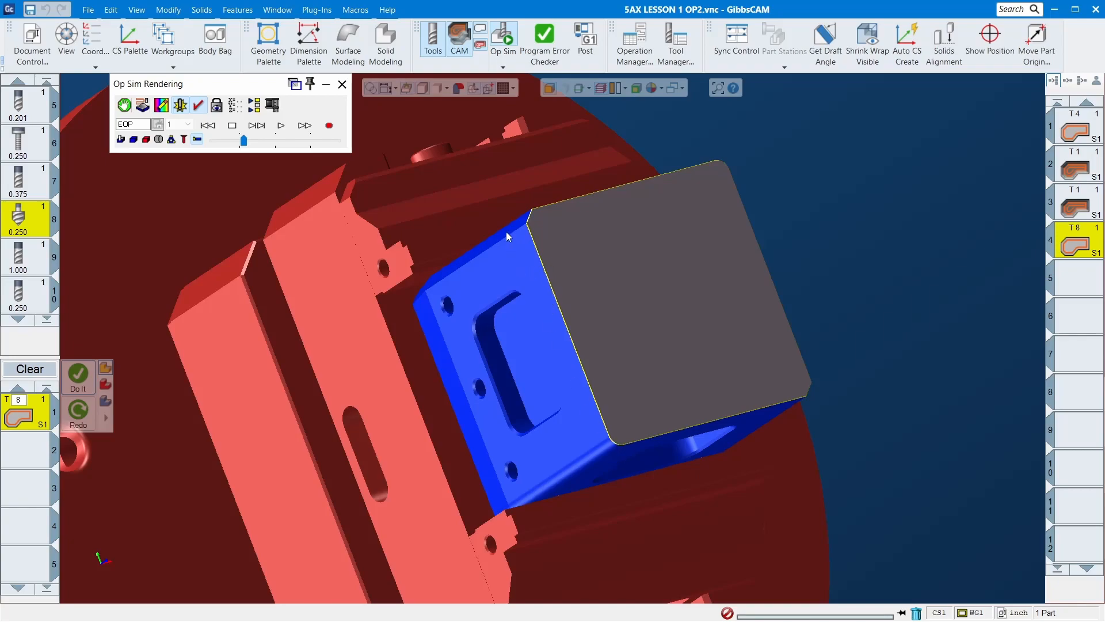
middle_click_drag(556, 295, 484, 455)
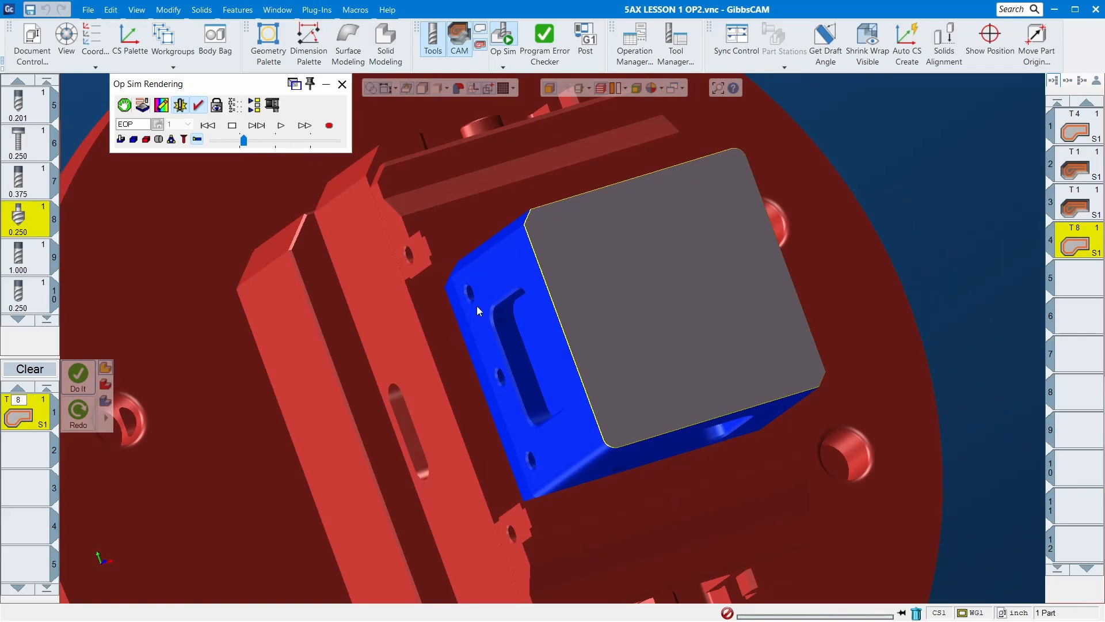
middle_click_drag(675, 409, 704, 293)
middle_click_drag(509, 250, 1000, 312)
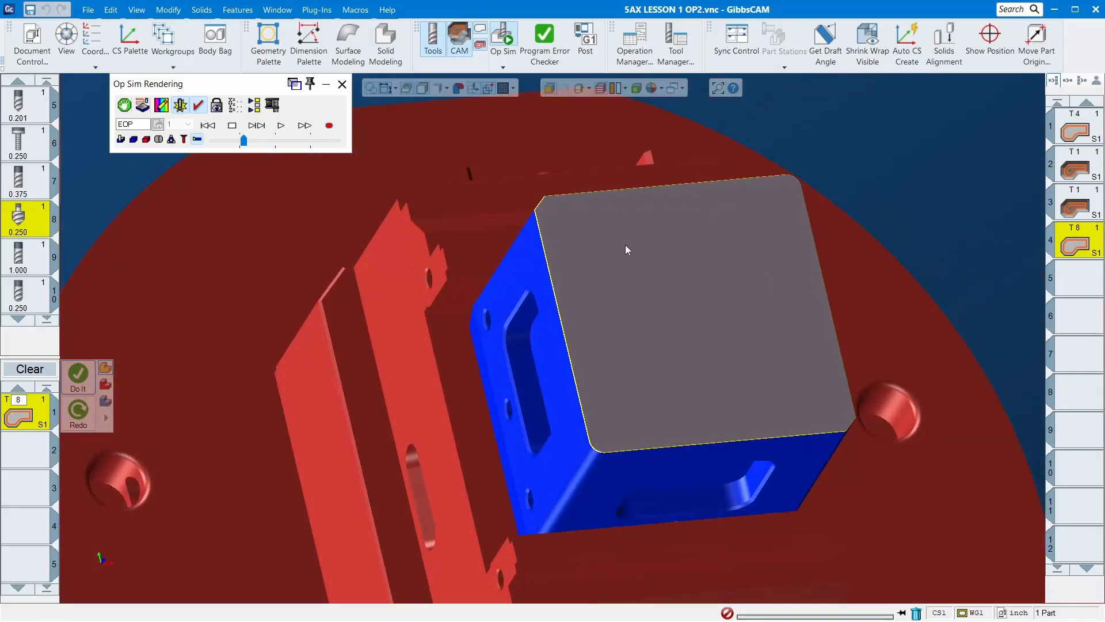
middle_click_drag(589, 206, 803, 192)
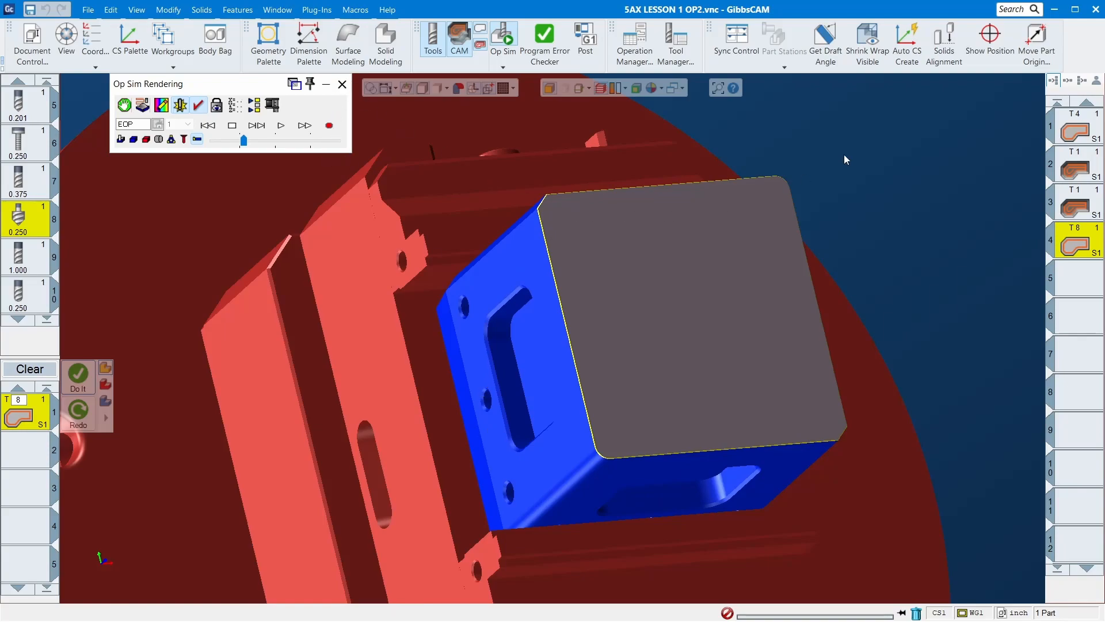
middle_click_drag(753, 214, 967, 274)
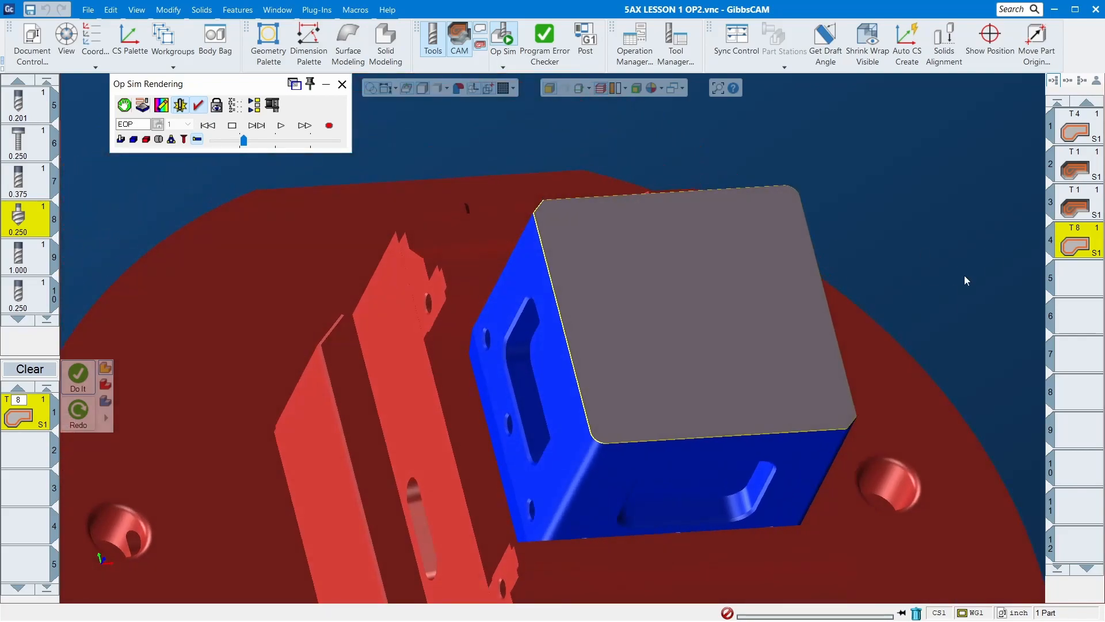
scroll(947, 291, "up", 4)
middle_click_drag(858, 309, 784, 365)
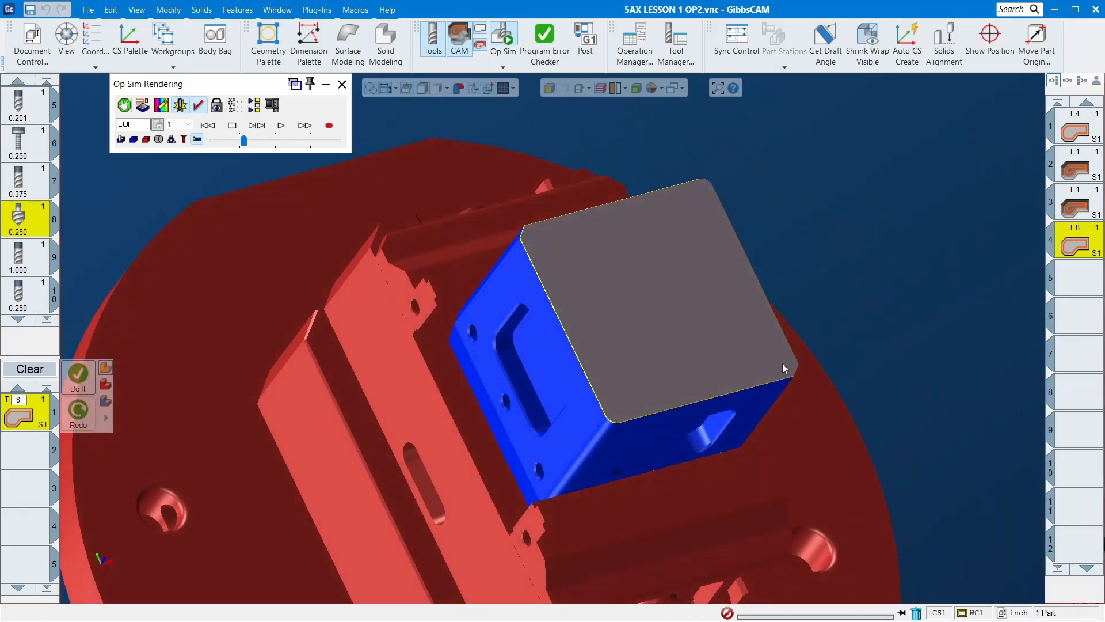
middle_click_drag(720, 507, 772, 235)
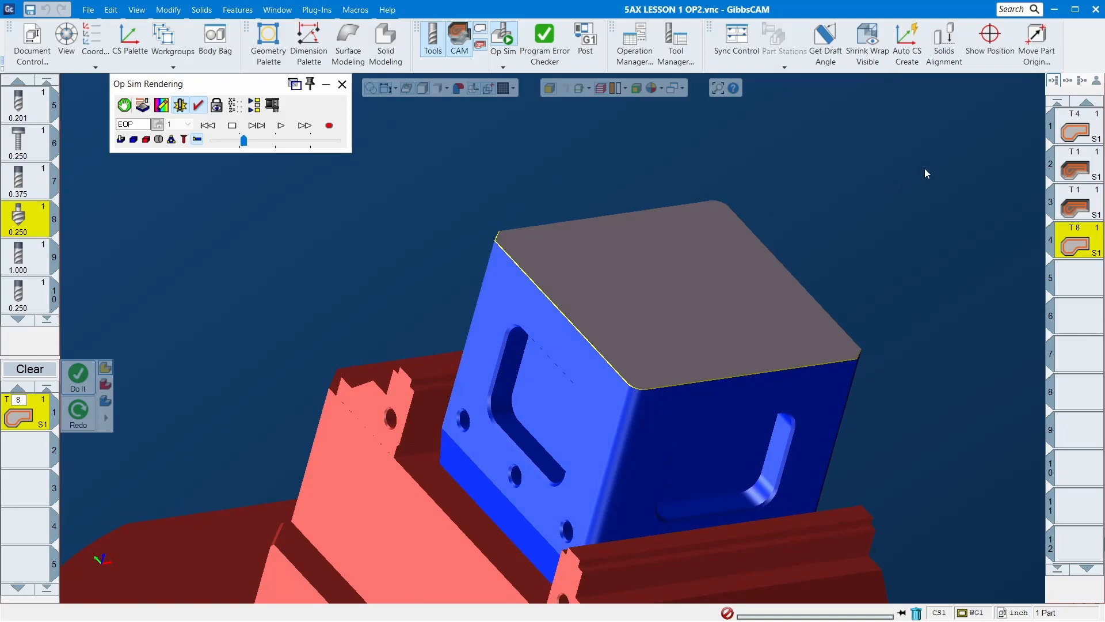
scroll(981, 148, "up", 3)
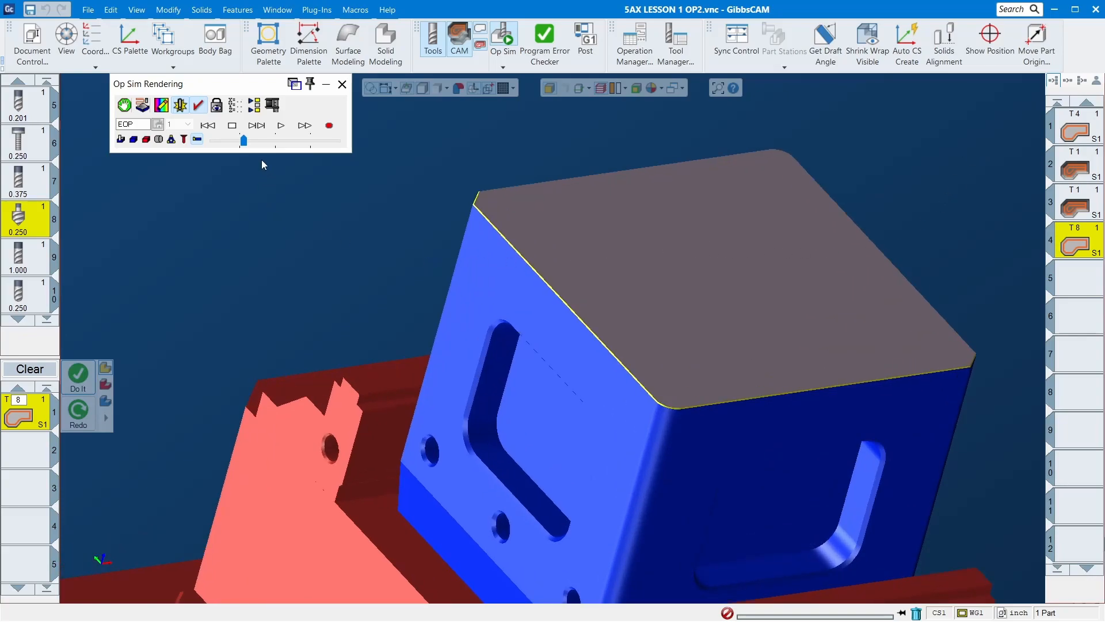
Set the Op Sim playback speed to maximum
left_click_drag(243, 141, 354, 150)
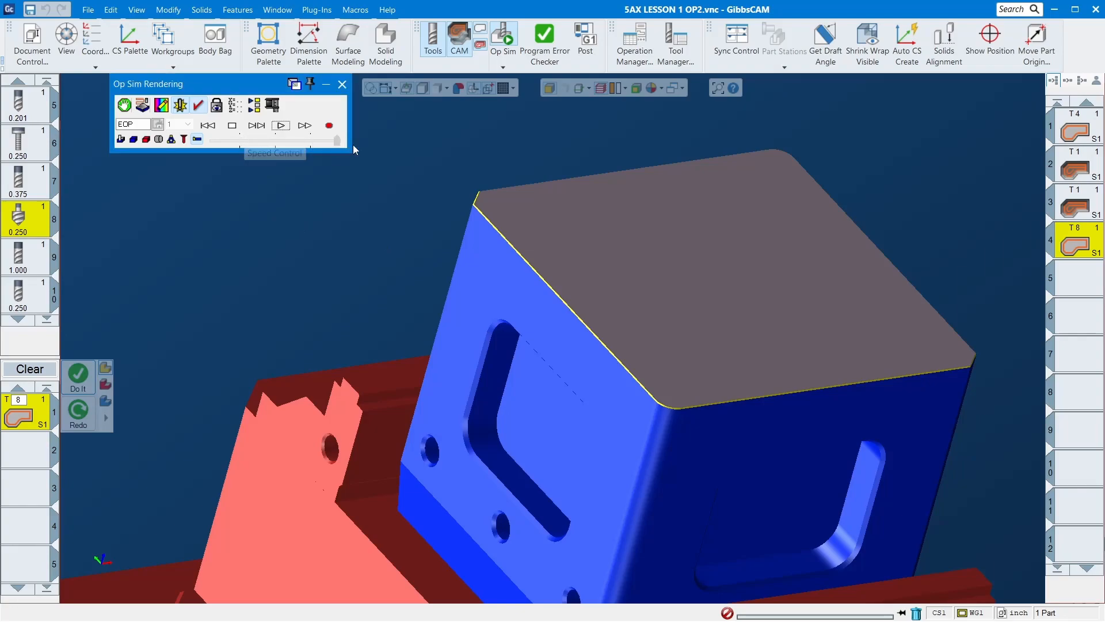